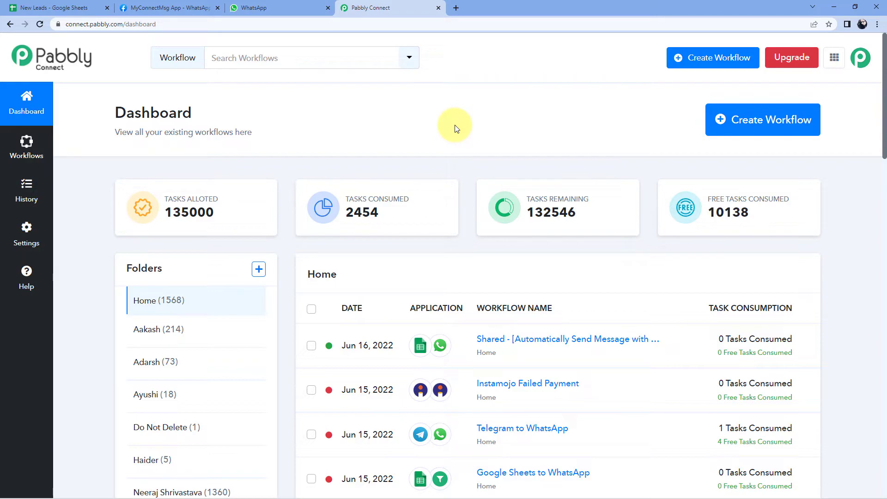
Load pabbly.com/connect/ in a new browser tab, then close that tab
left_click(455, 8)
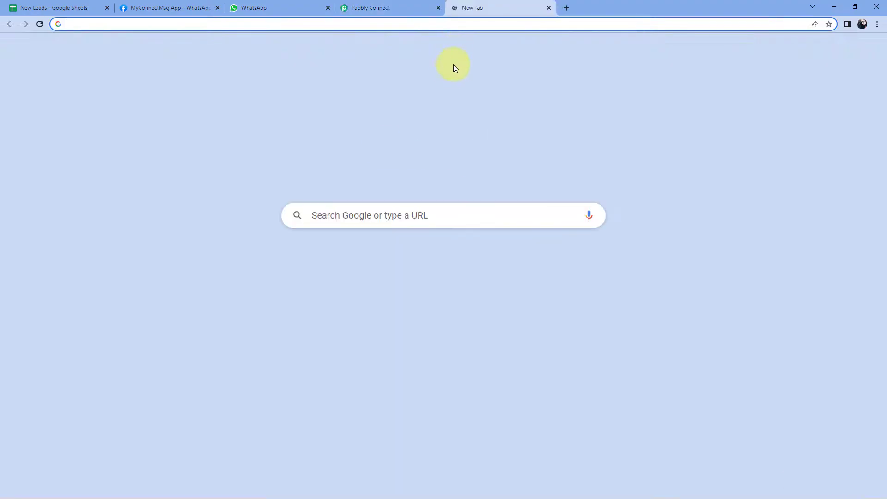
type("pa")
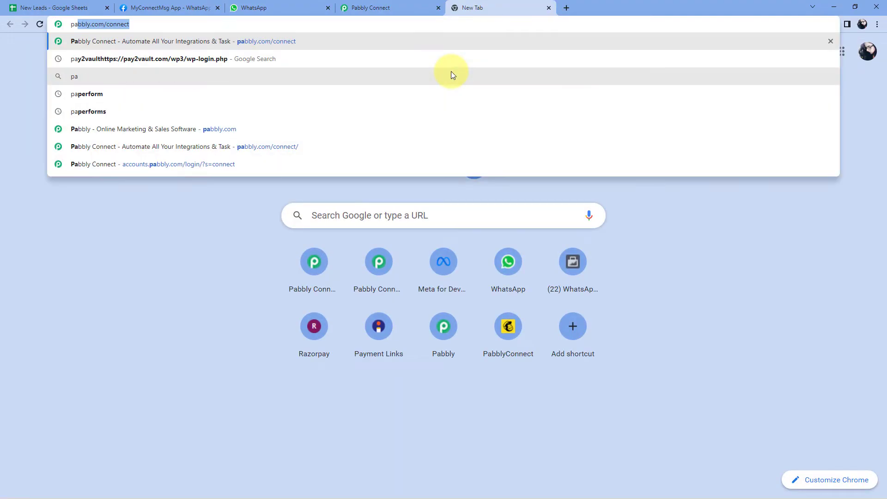
type("bbly.com")
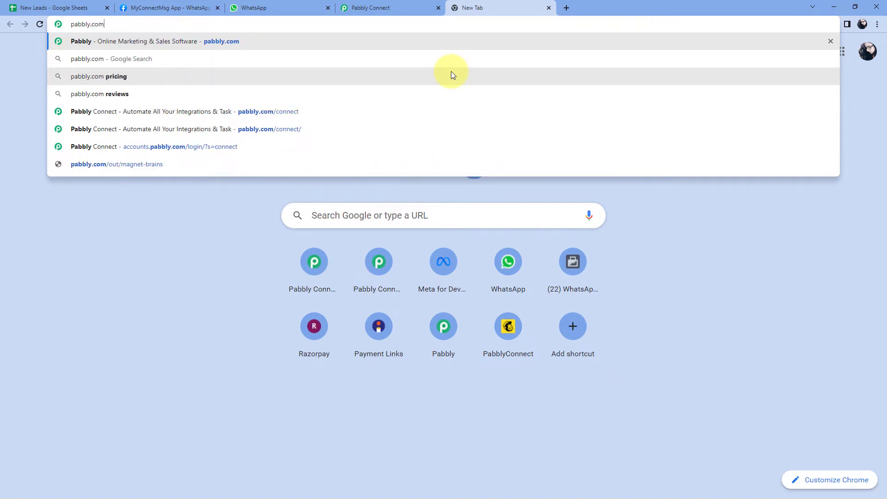
type("/connect/")
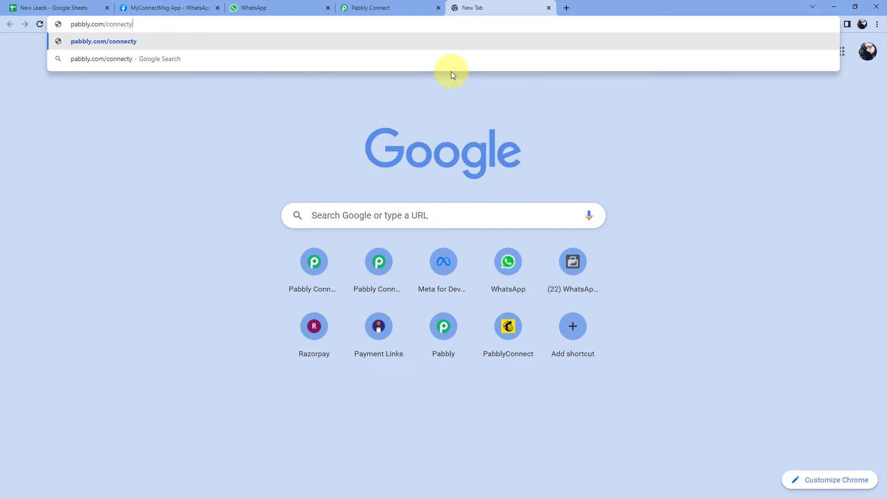
key("Return")
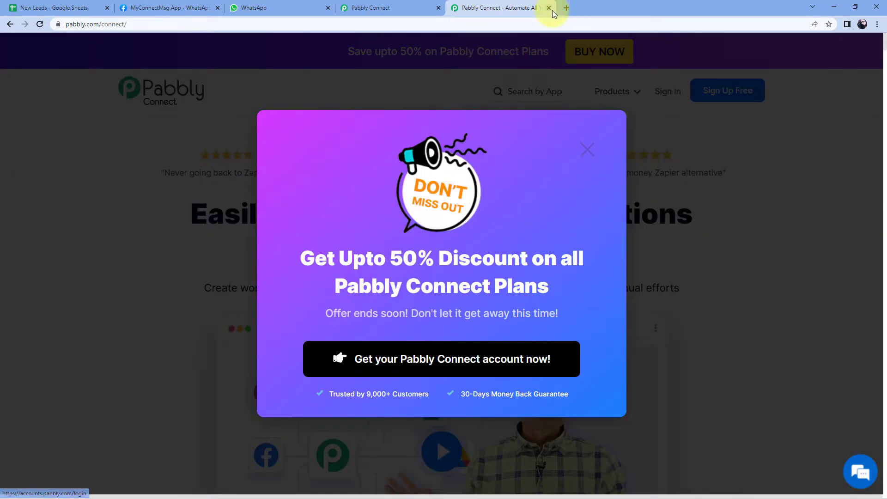
left_click(549, 8)
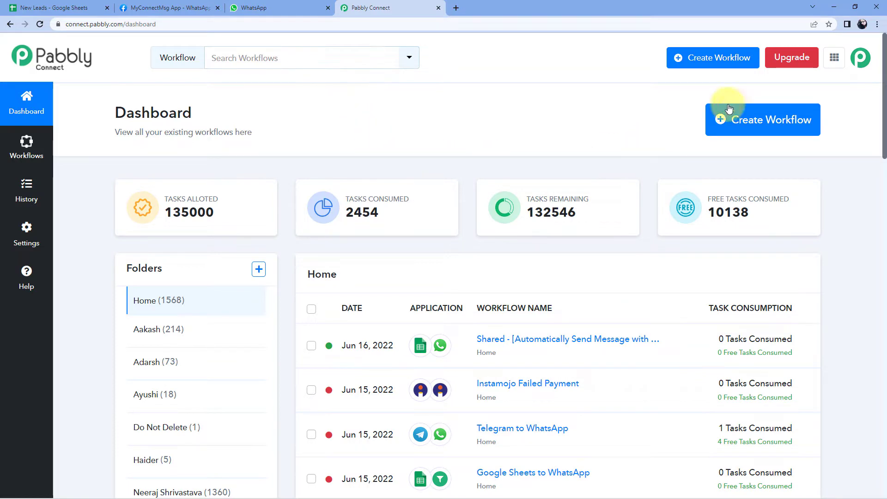
Create a new workflow named 'PDF on WhatsApp from Google Sheets'
left_click(719, 118)
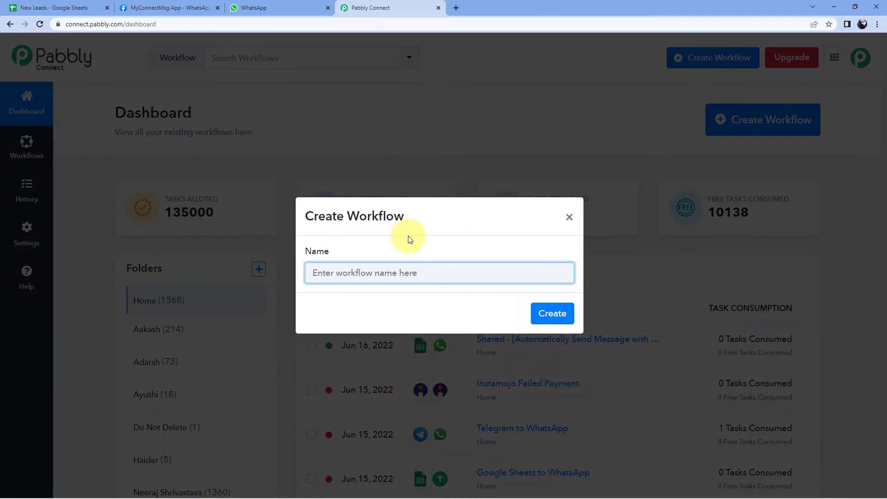
type("P")
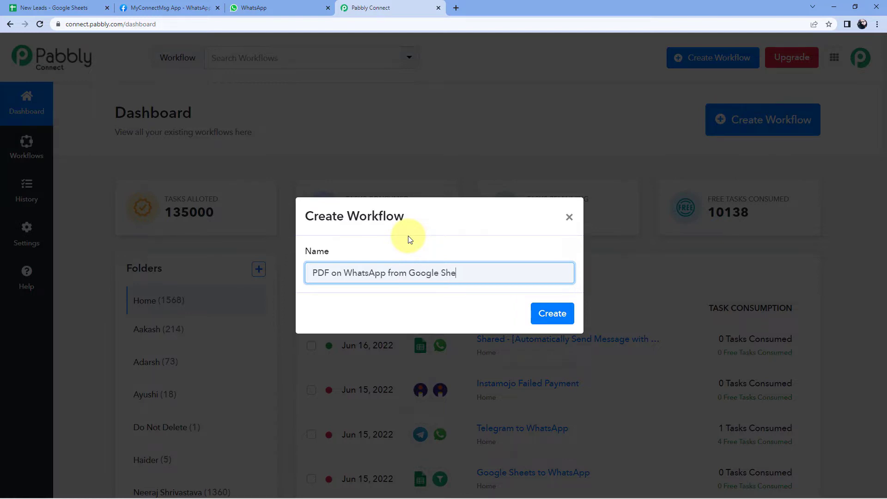
left_click(551, 313)
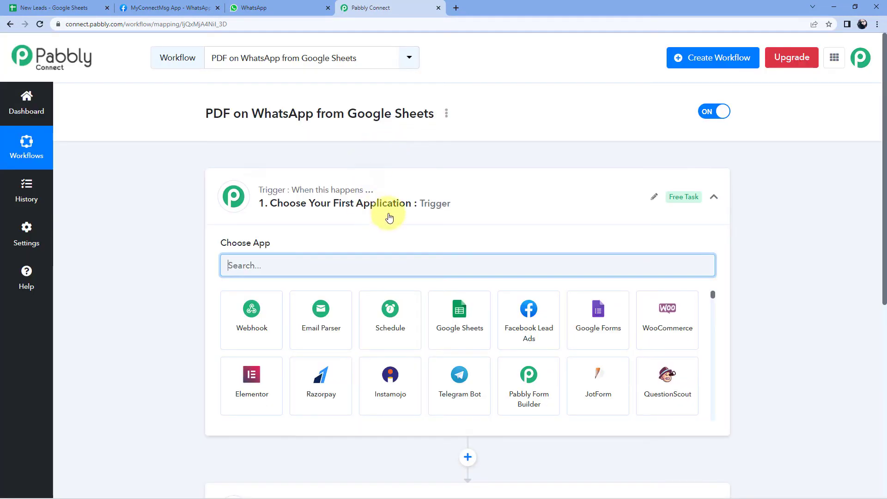
Review the trigger step and the New Leads spreadsheet before configuring the trigger
left_click(459, 187)
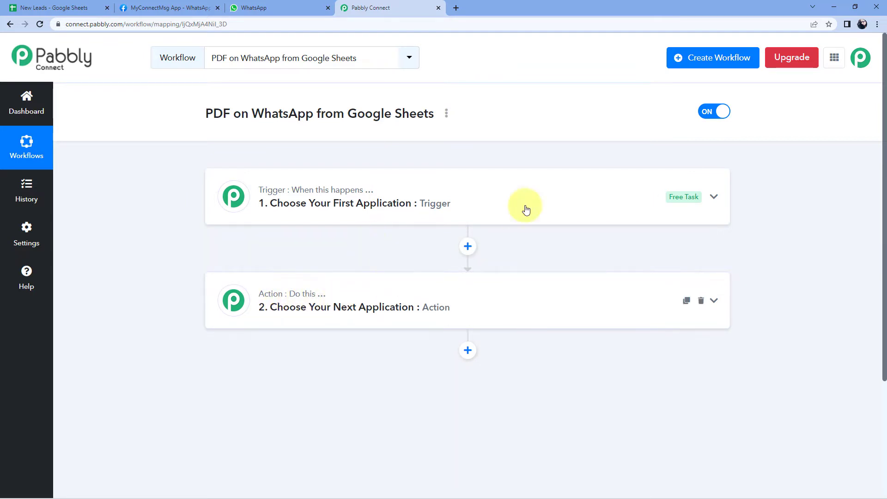
left_click(469, 195)
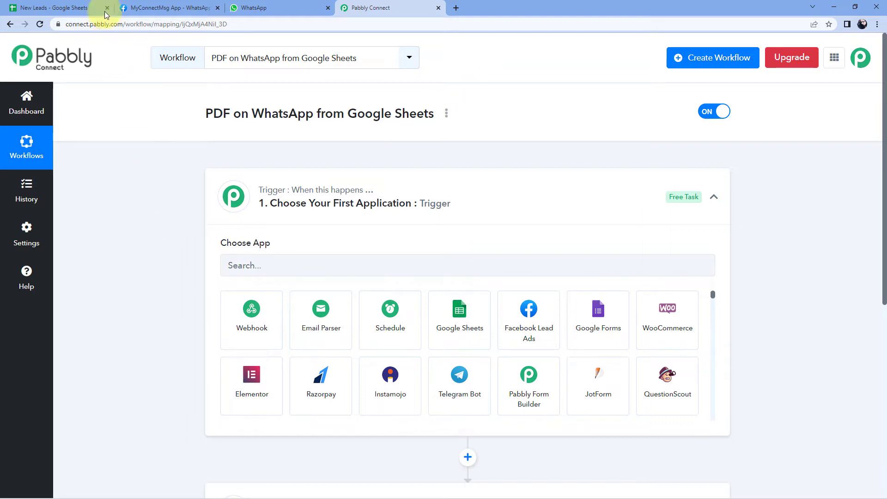
left_click(78, 8)
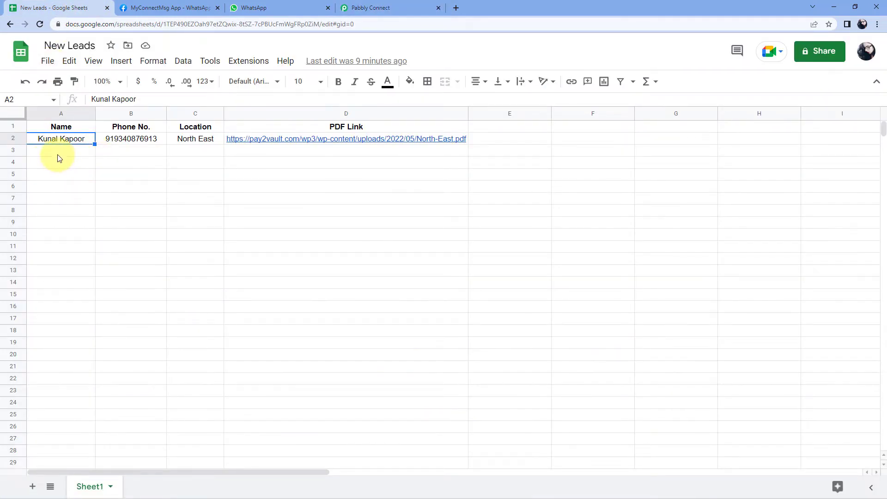
left_click(351, 7)
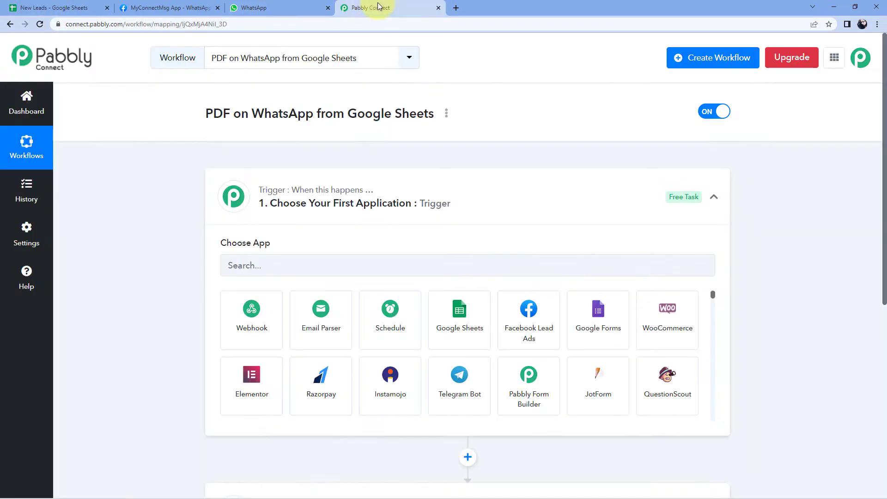
scroll(342, 231, "down", 1)
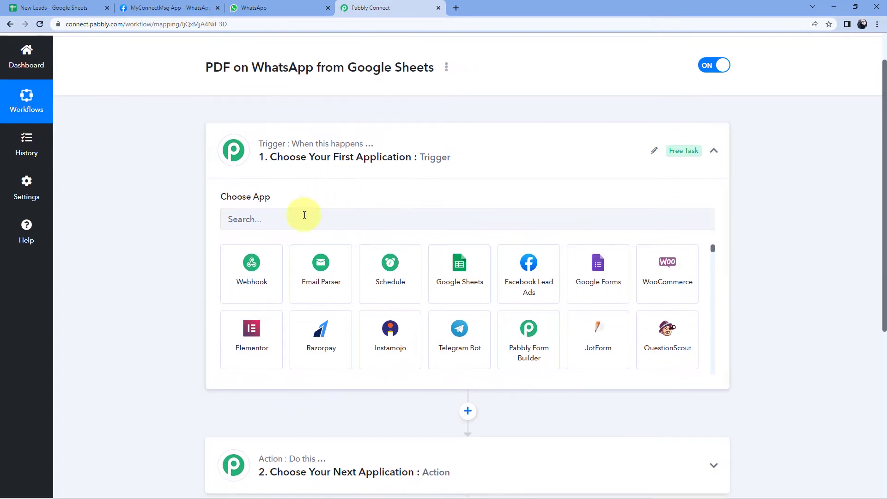
Set the trigger app to Google Sheets with event 'New or Updated Spreadsheet Row'
left_click(280, 224)
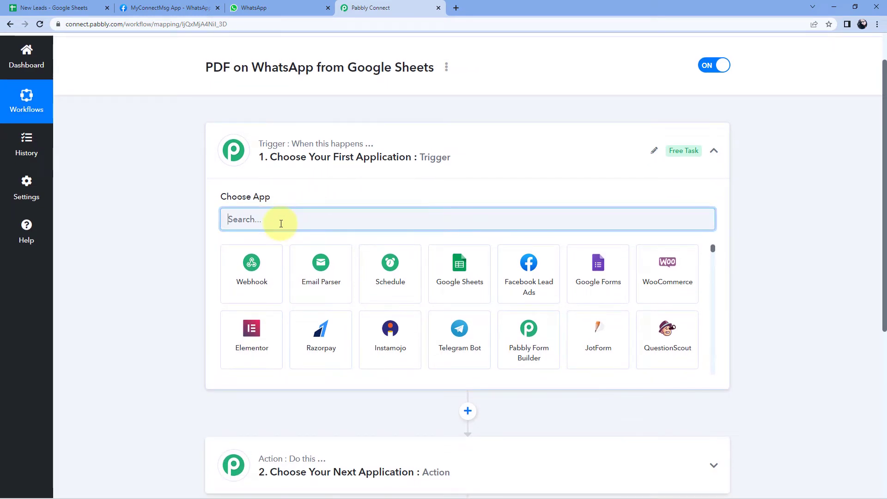
type("Googl")
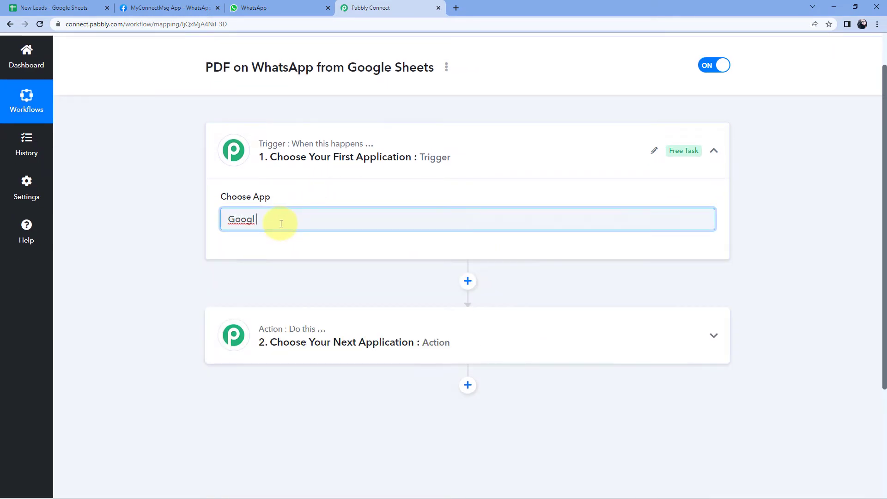
key("BackSpace")
key("BackSpace")
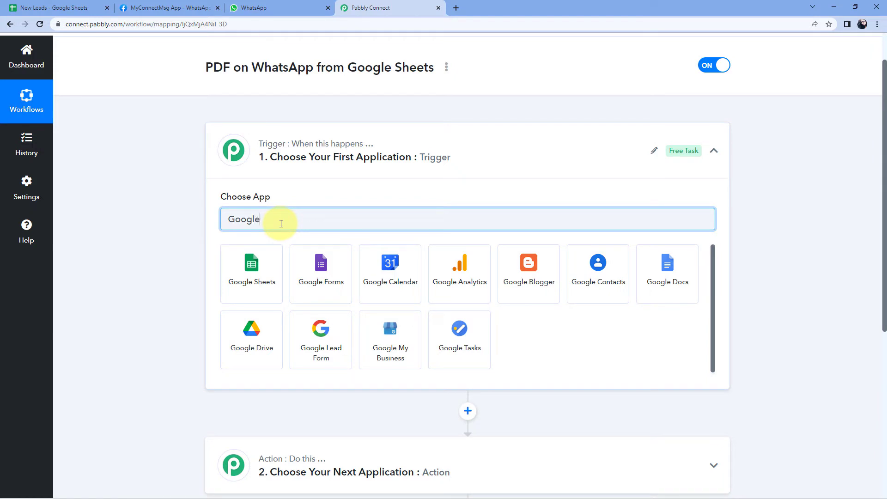
type("le Sh")
left_click(275, 253)
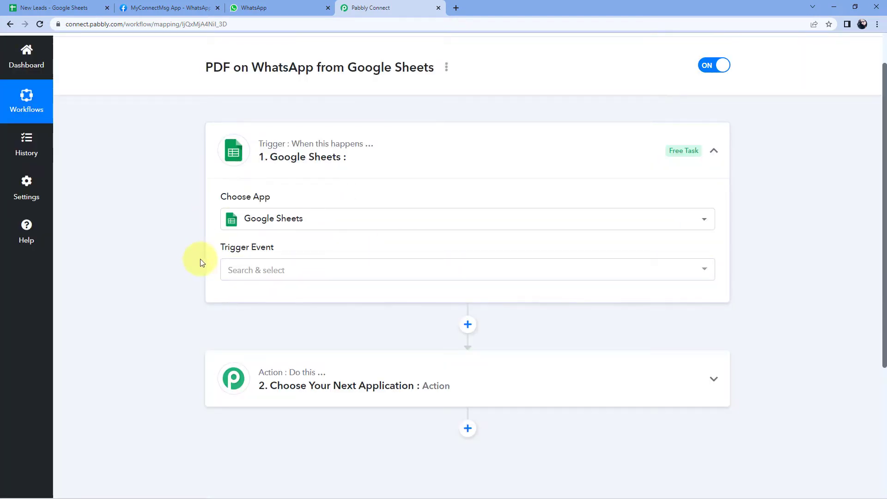
left_click(318, 269)
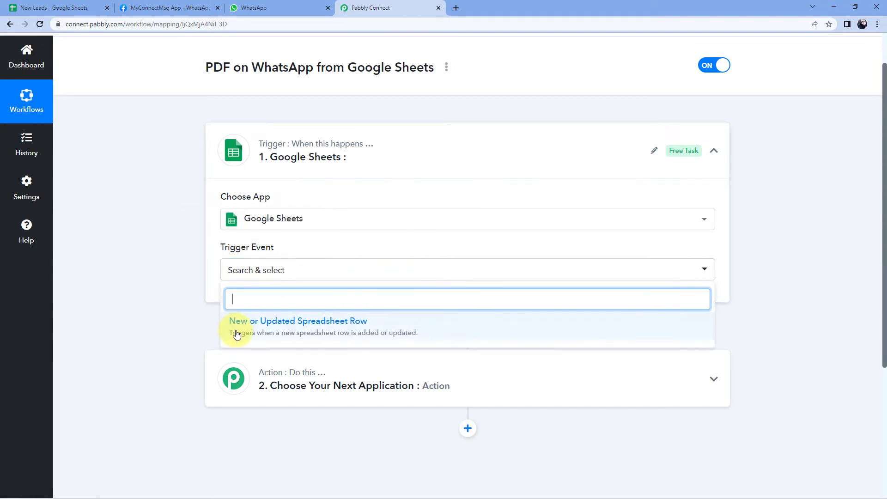
left_click(290, 326)
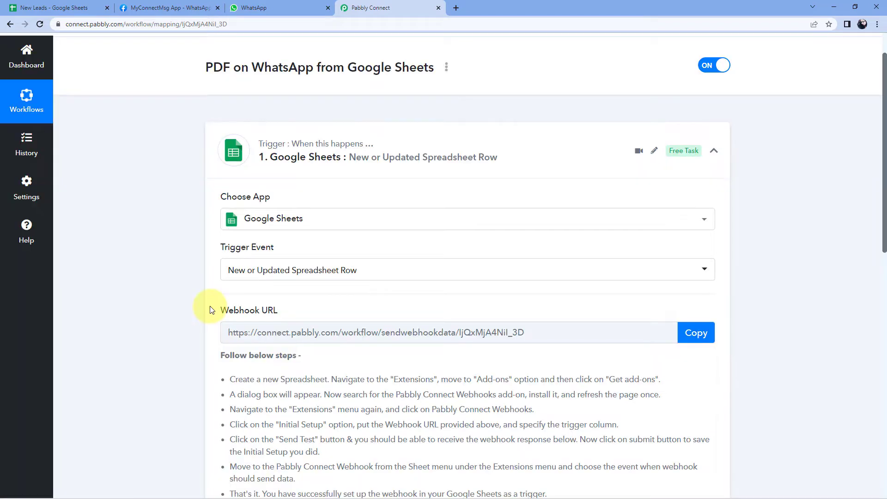
scroll(211, 307, "down", 1)
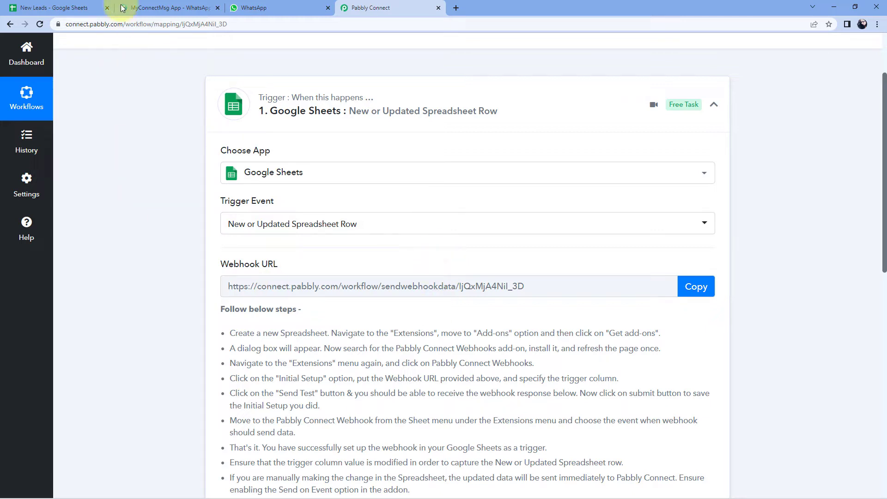
left_click(86, 6)
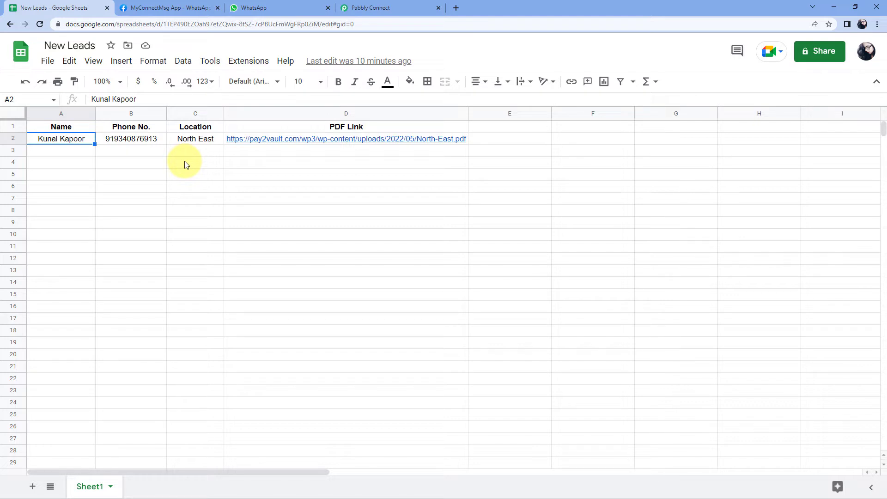
Find the Pabbly Connect Webhooks add-on in the Google Workspace Marketplace
left_click(248, 62)
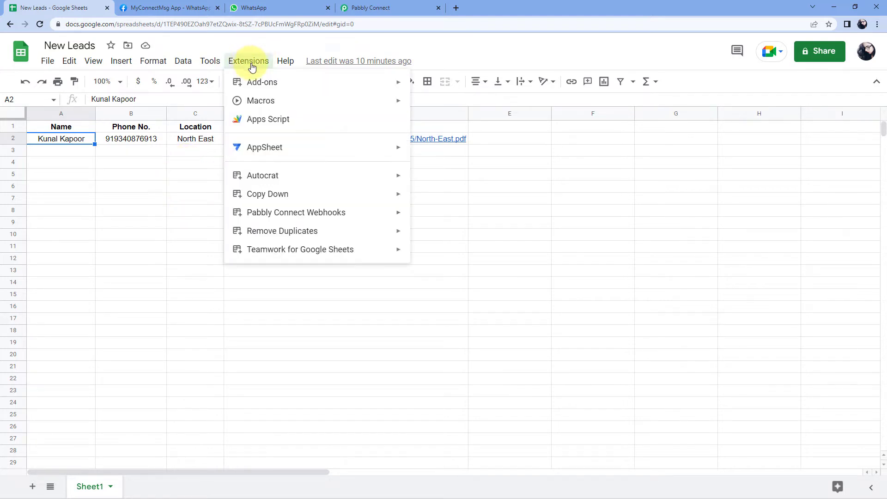
mouse_move(261, 84)
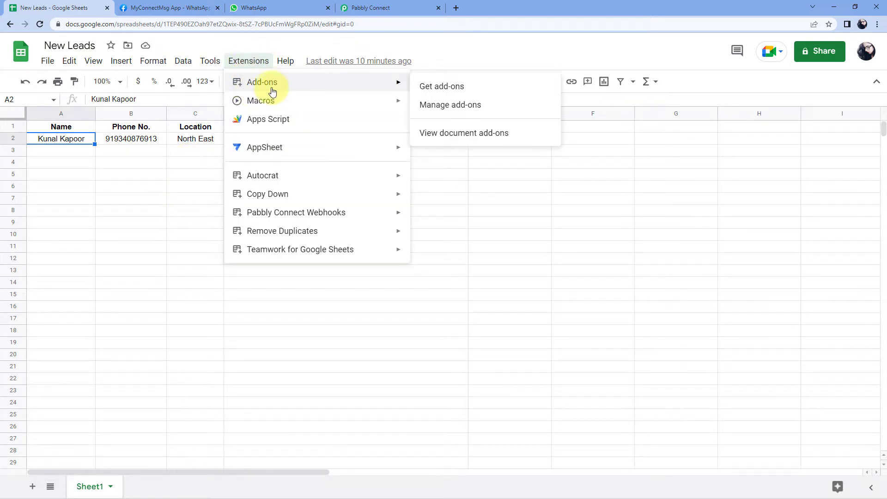
left_click(474, 90)
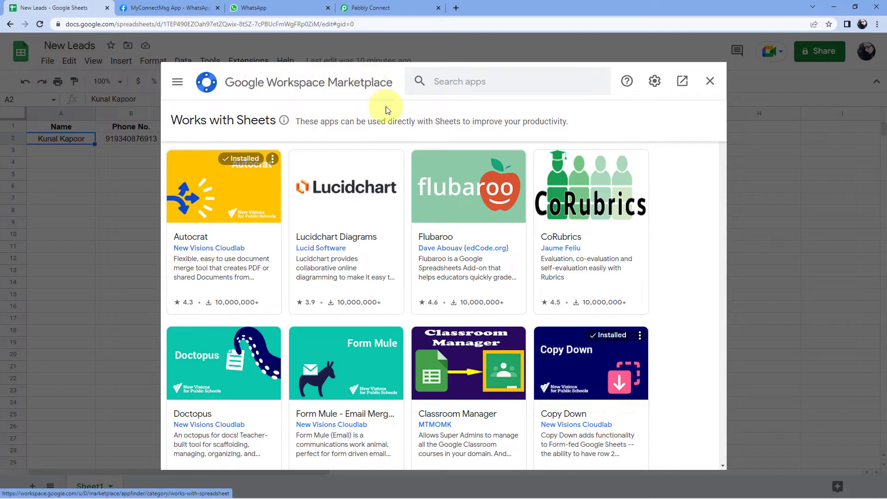
left_click(452, 85)
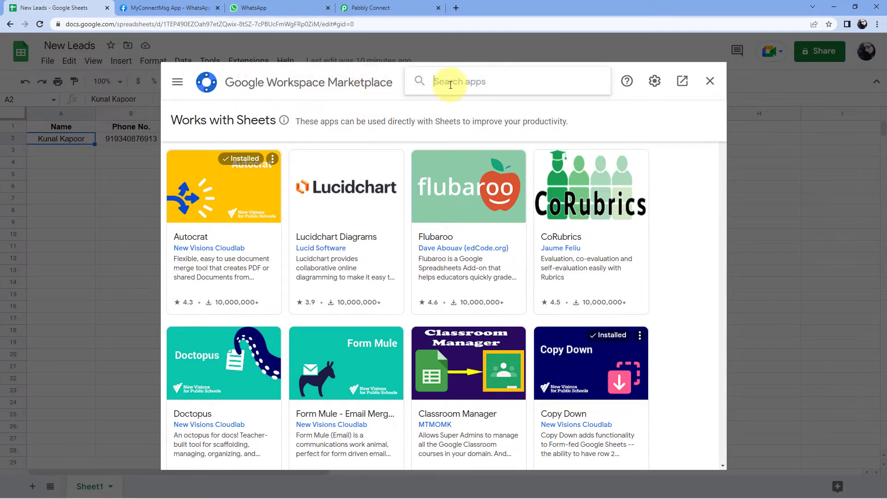
type("Pabbly")
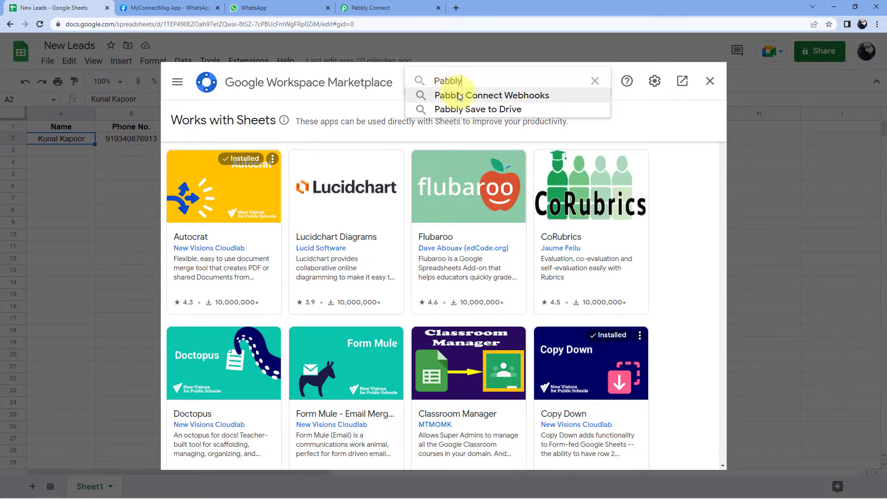
left_click(452, 95)
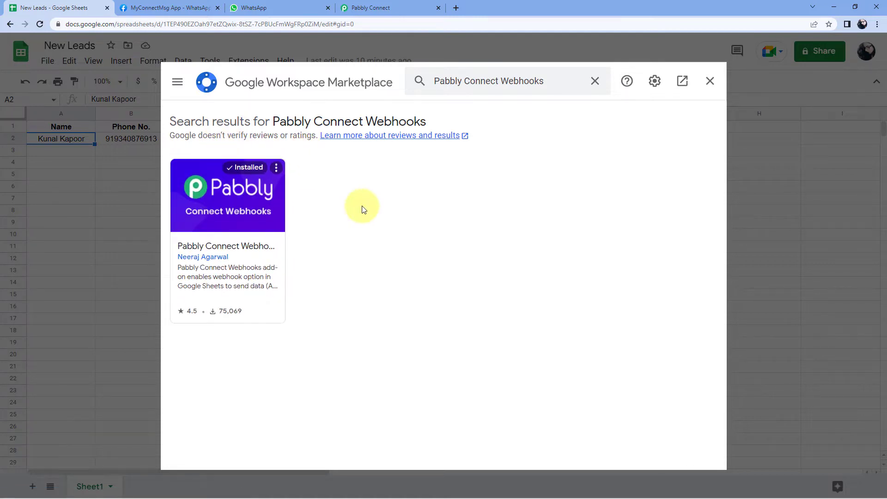
Reload the sheet and show the Extensions > Pabbly Connect Webhooks submenu
left_click(705, 83)
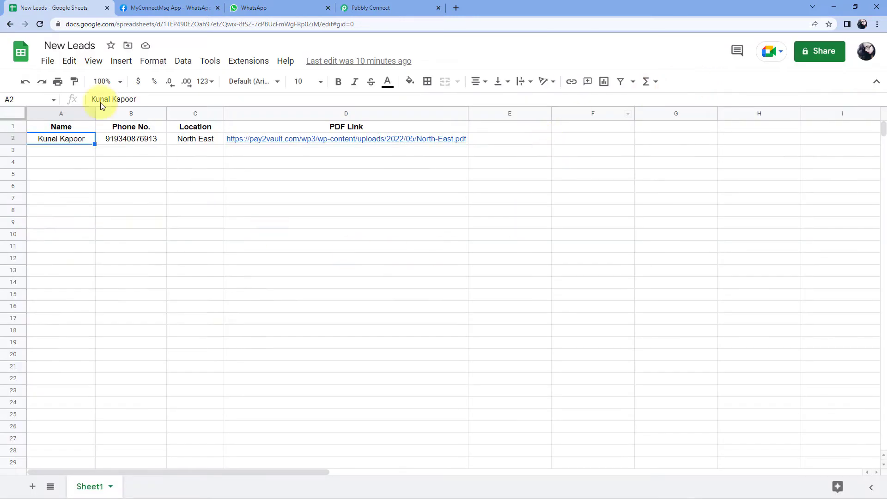
left_click(39, 24)
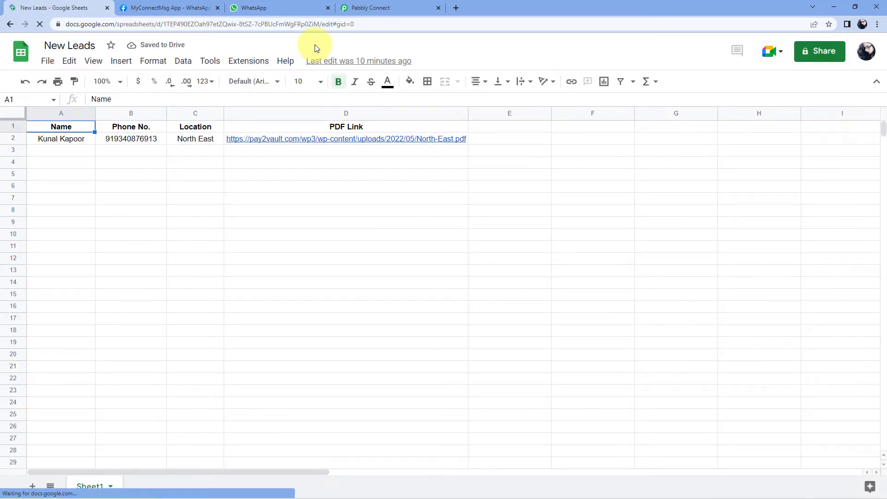
left_click(253, 61)
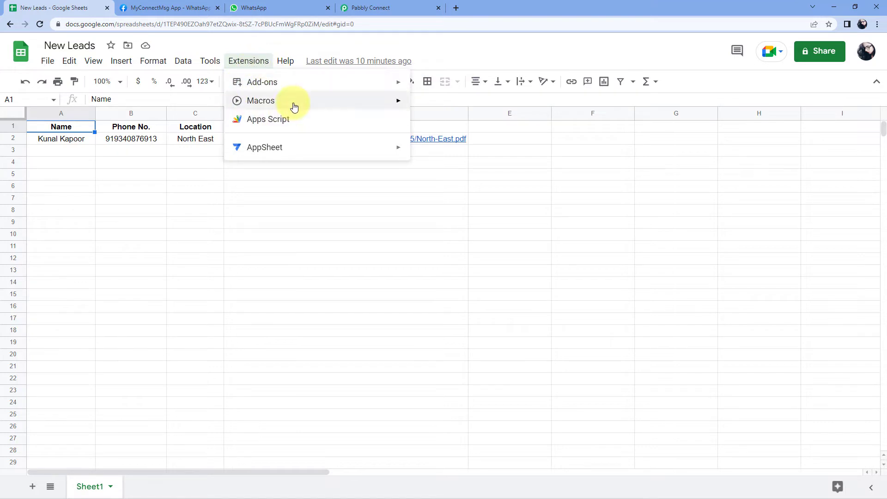
mouse_move(301, 215)
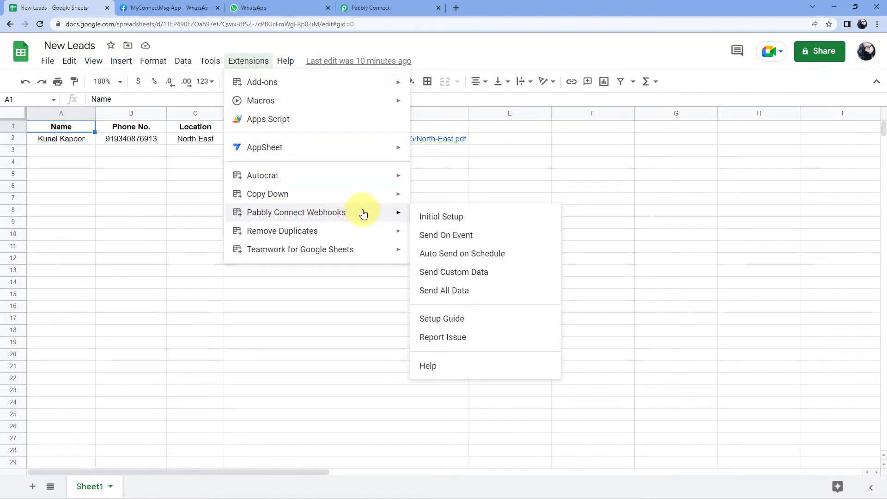
Paste the workflow's webhook URL into the add-on's Initial Setup Webhook URL field
left_click(476, 221)
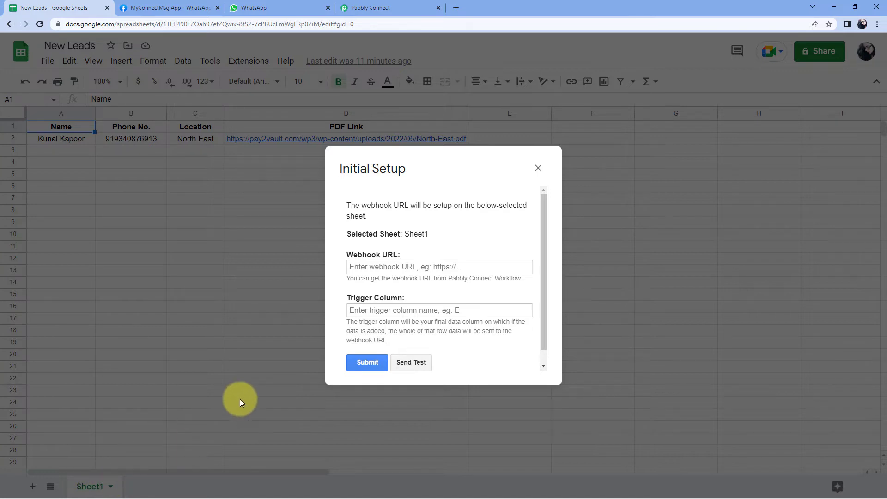
scroll(413, 243, "down", 2)
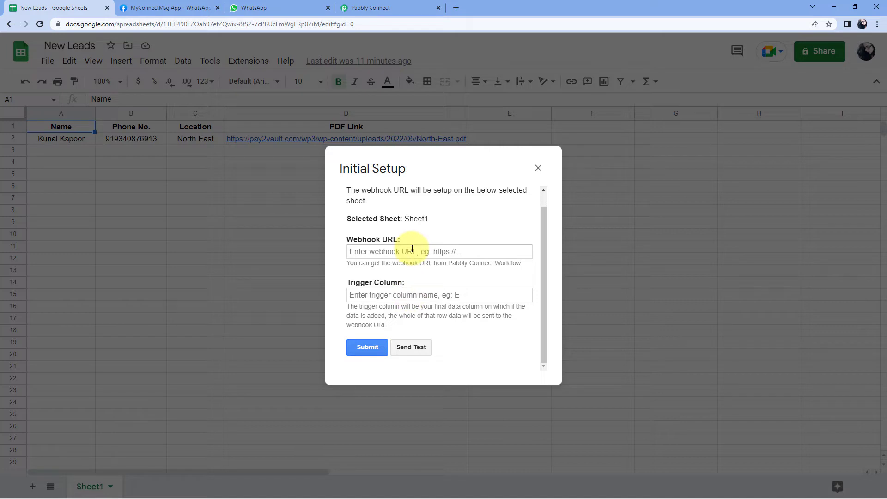
left_click(395, 7)
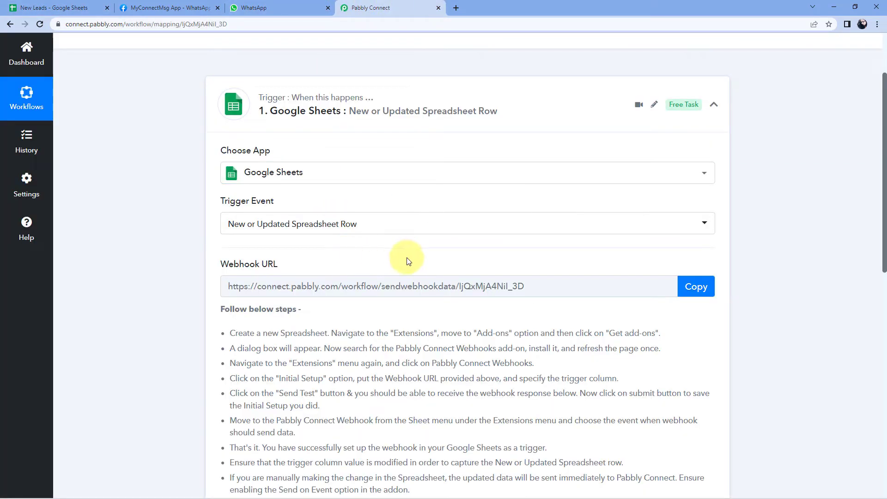
left_click(697, 286)
left_click(32, 5)
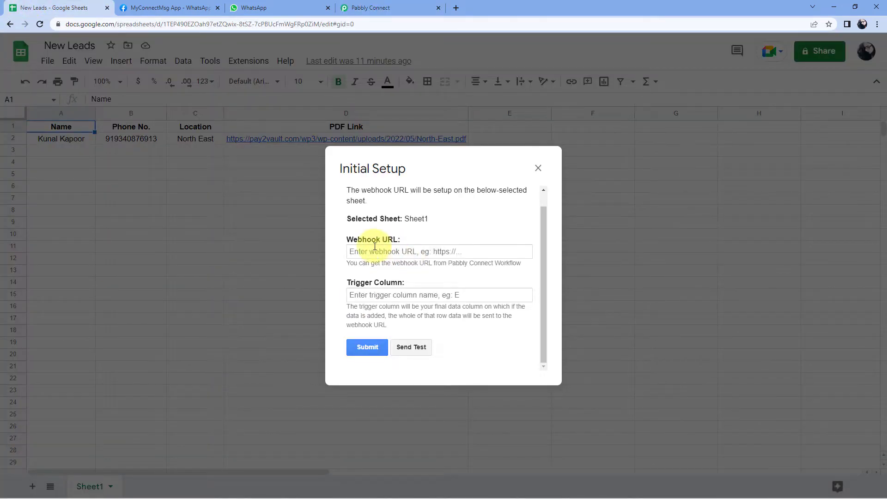
left_click(371, 251)
right_click(374, 251)
left_click(397, 321)
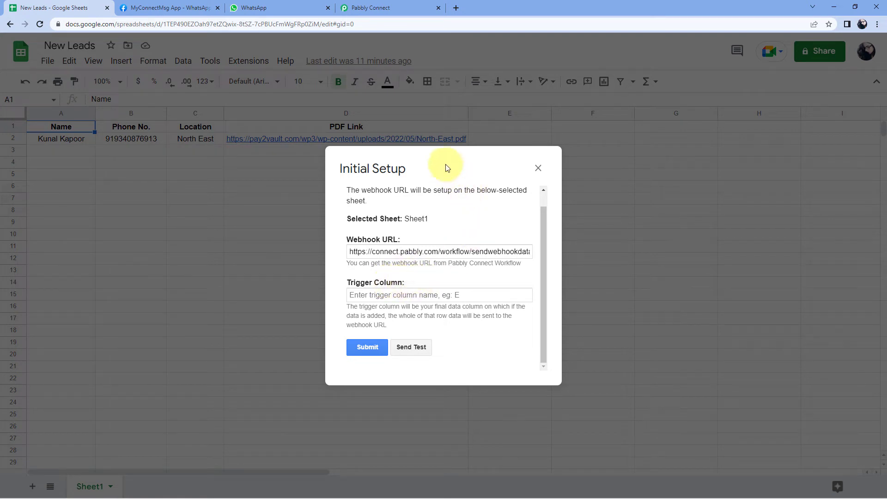
Reposition the setup dialog and enter D as the trigger column
left_click_drag(447, 168, 521, 184)
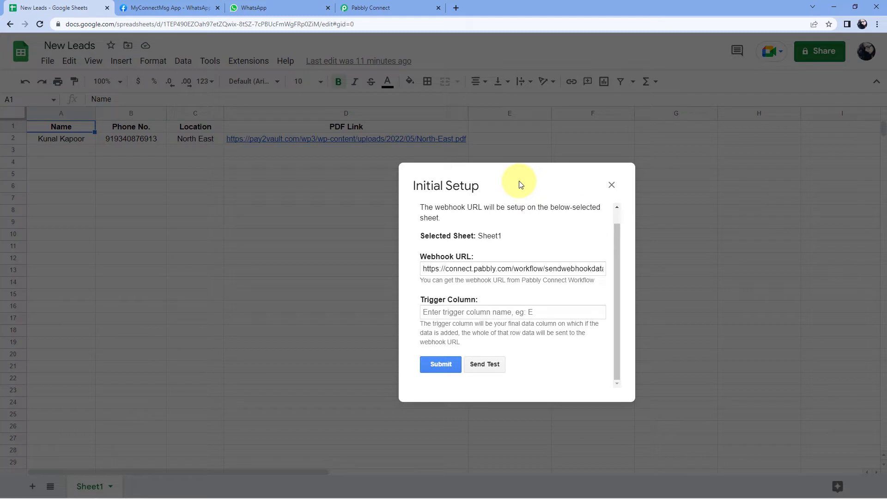
left_click_drag(526, 184, 589, 186)
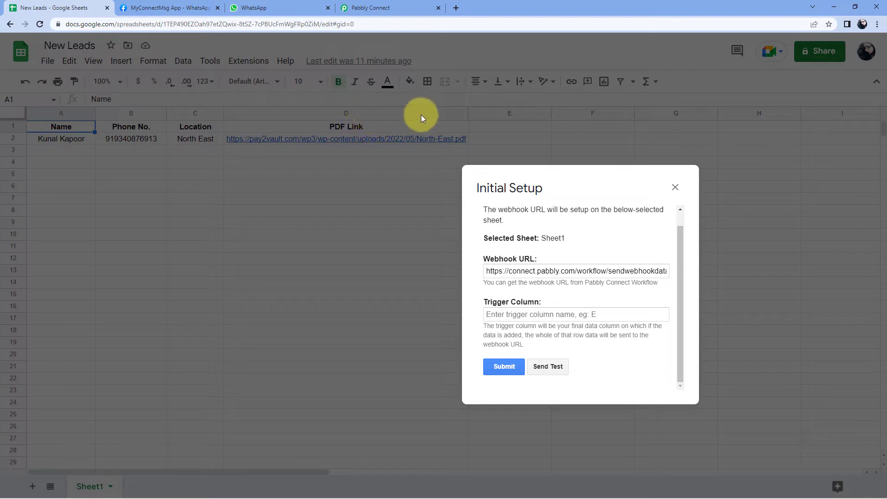
left_click_drag(548, 179, 450, 164)
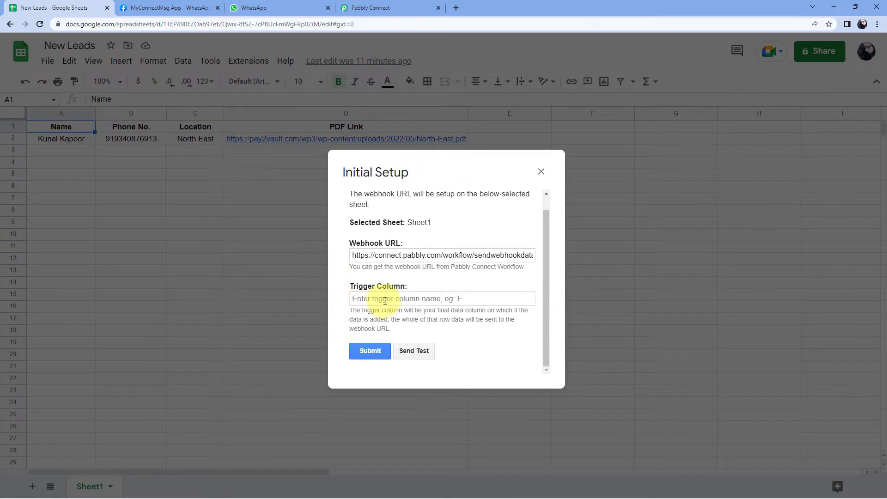
left_click(383, 300)
type("D")
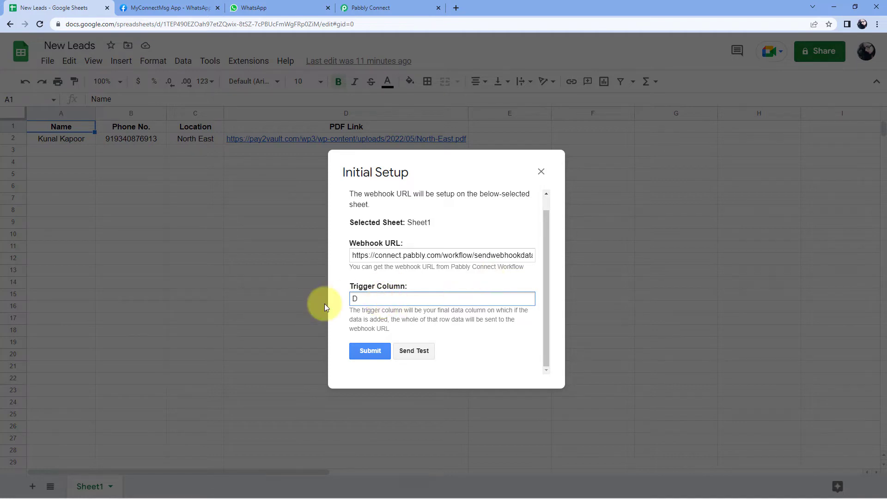
Send row 2 as test data, submit the webhook setup, and go back to Pabbly Connect
left_click(421, 353)
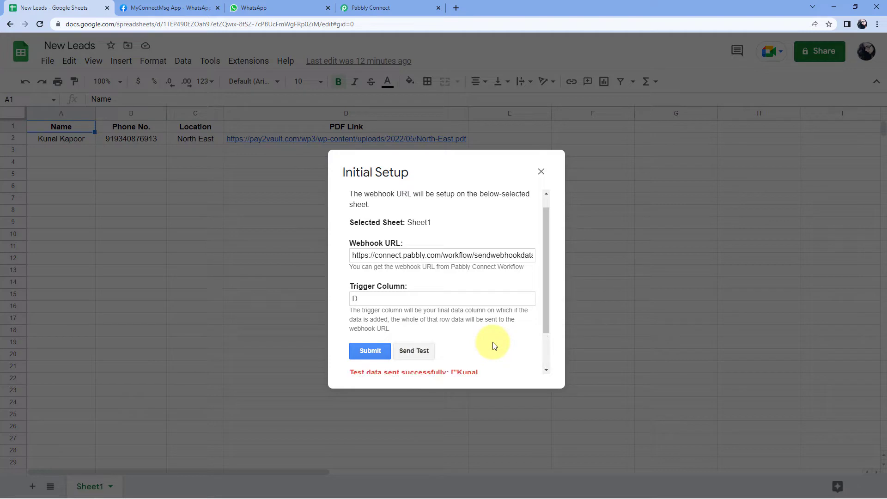
scroll(480, 320, "down", 1)
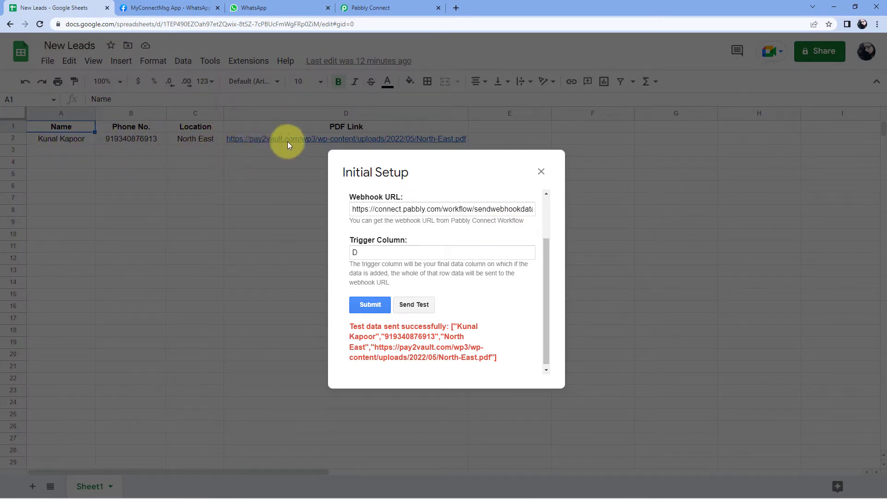
left_click(370, 305)
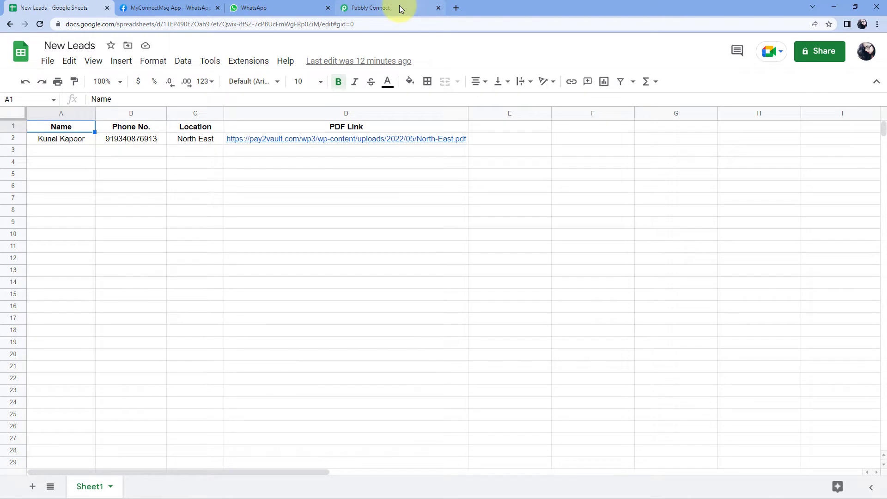
left_click_drag(65, 138, 179, 142)
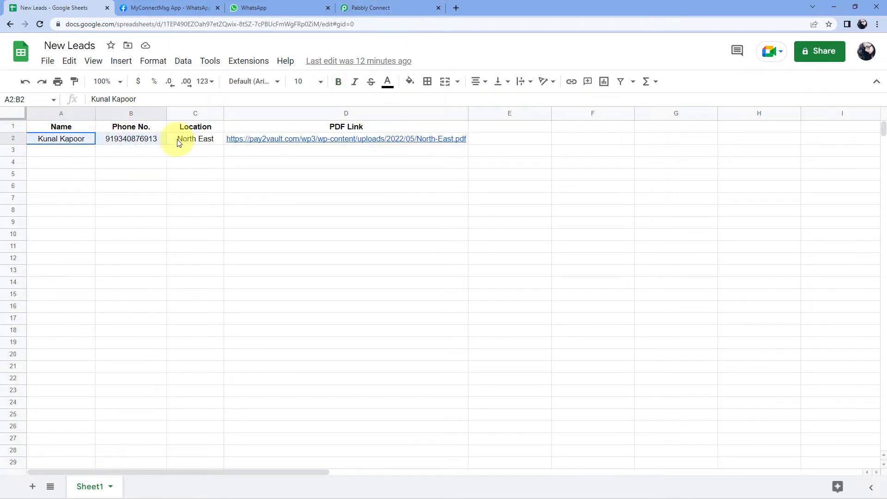
left_click(397, 8)
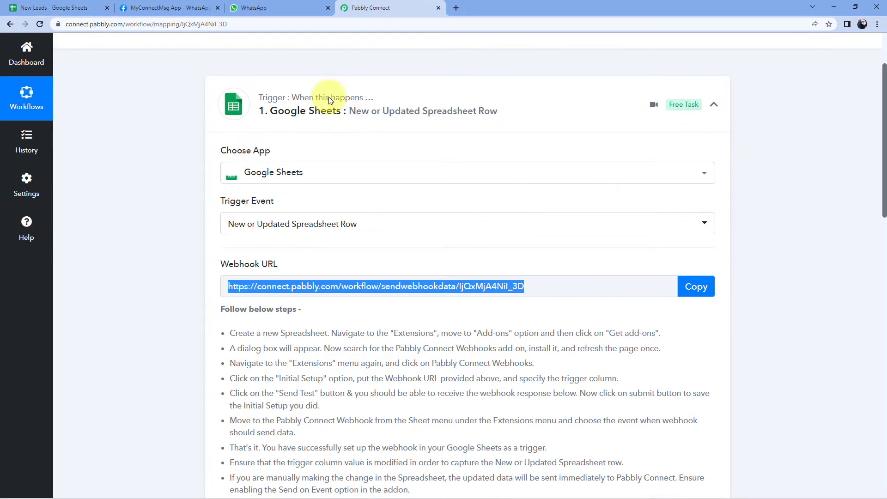
scroll(170, 279, "down", 8)
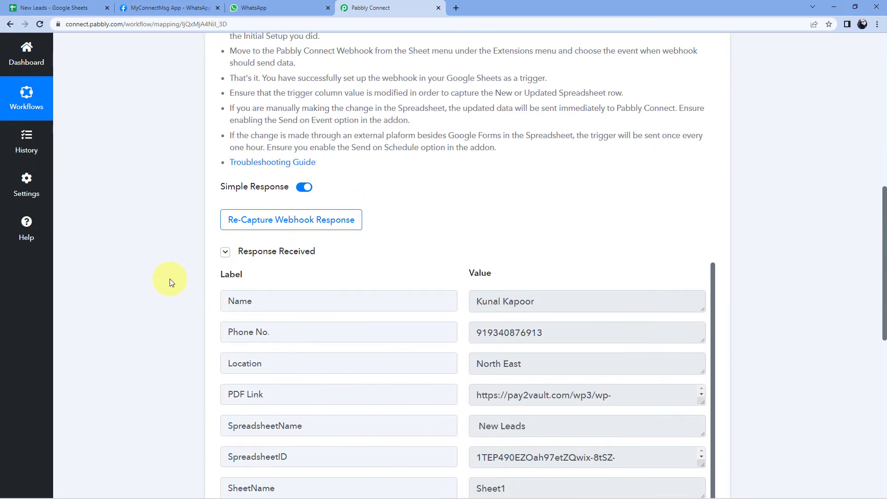
scroll(170, 278, "down", 2)
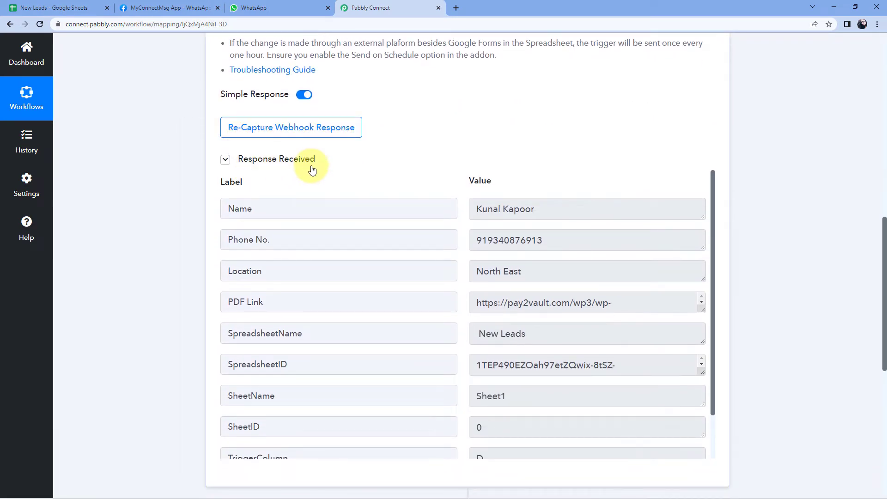
scroll(442, 171, "down", 1)
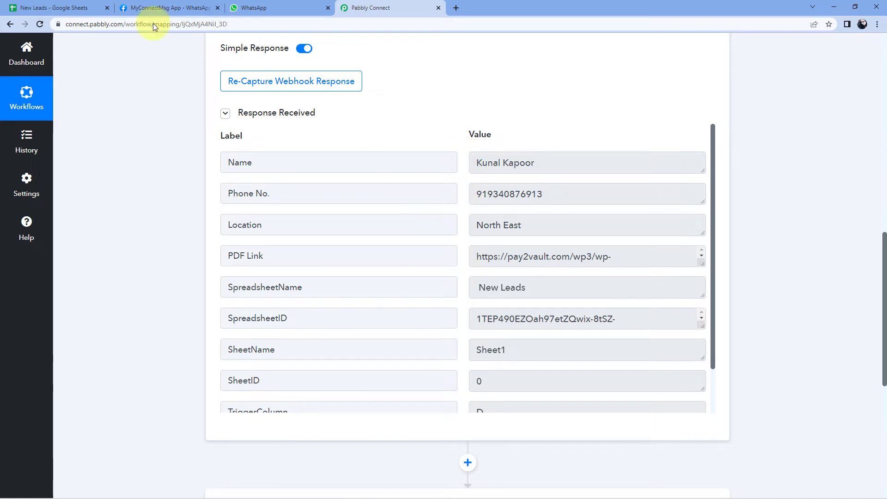
left_click(44, 8)
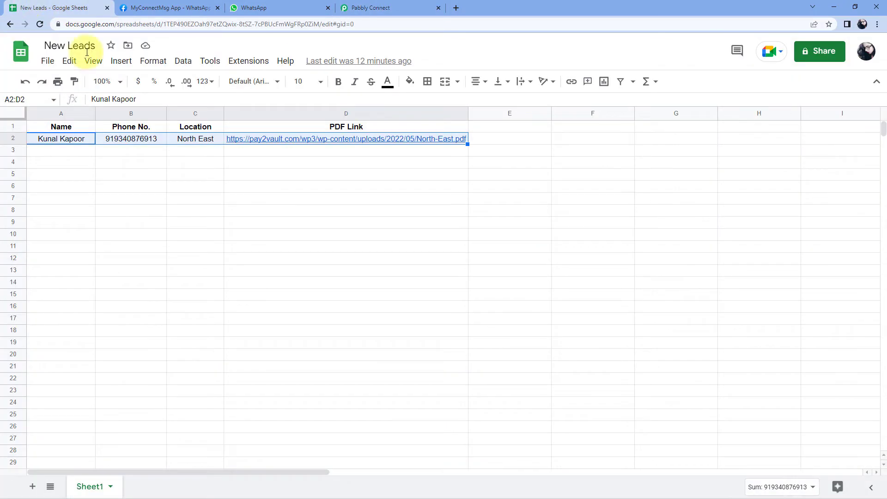
left_click(370, 7)
left_click_drag(558, 160, 457, 165)
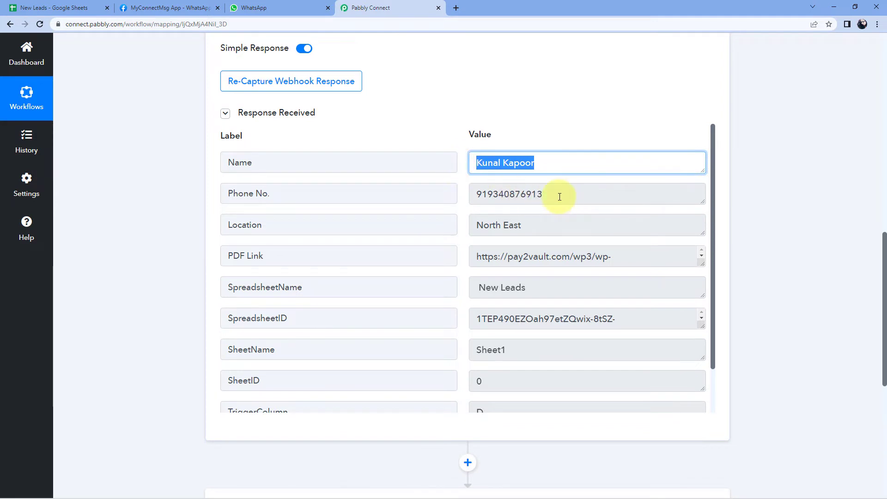
left_click_drag(559, 197, 475, 193)
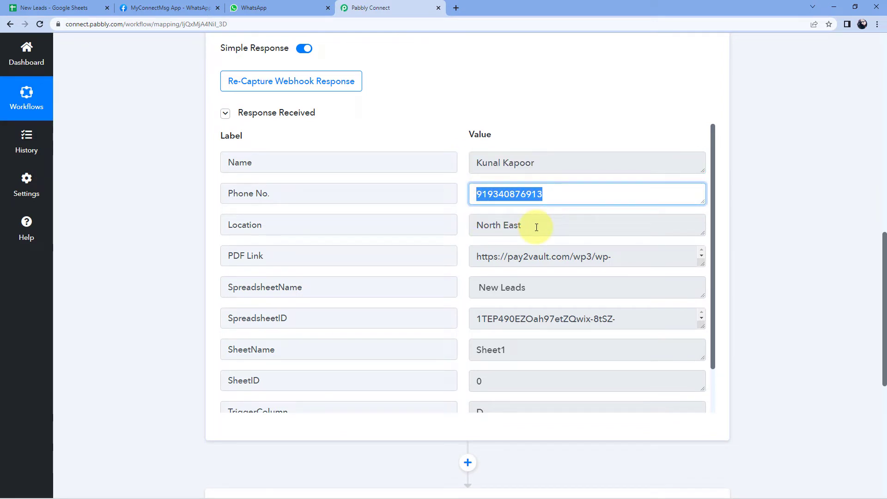
left_click_drag(536, 227, 459, 223)
left_click(412, 220)
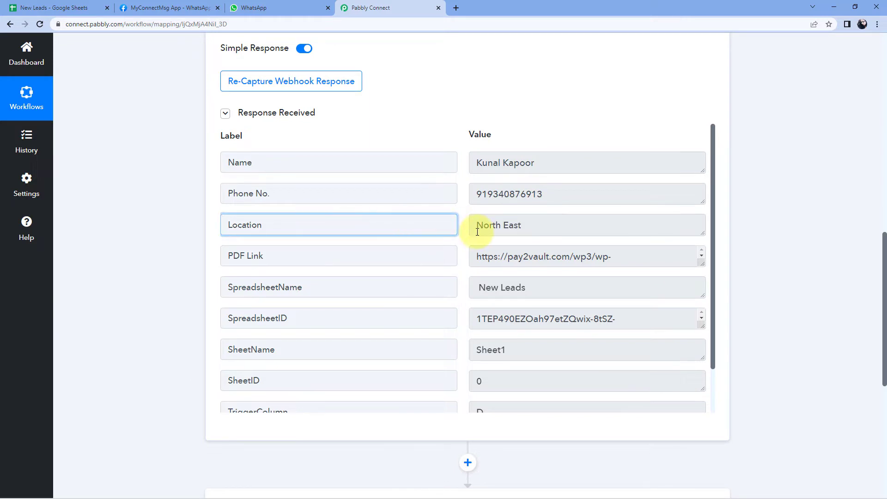
left_click(531, 227)
left_click_drag(626, 255, 478, 255)
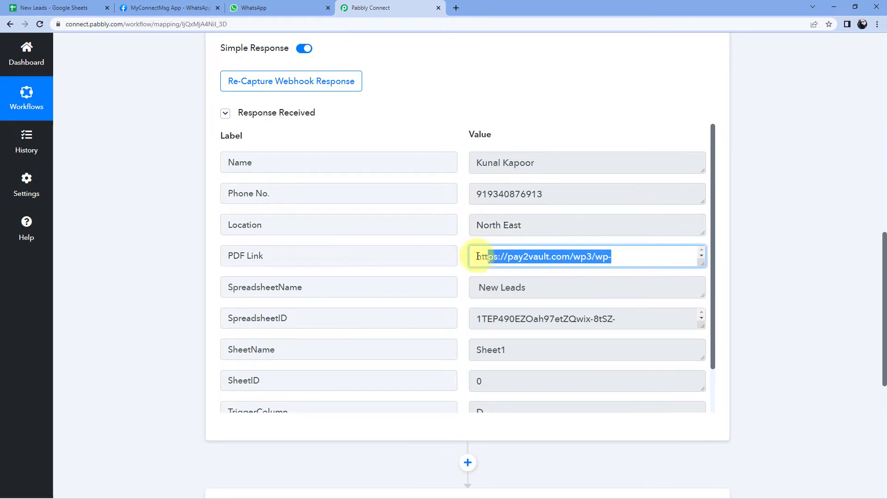
left_click(32, 7)
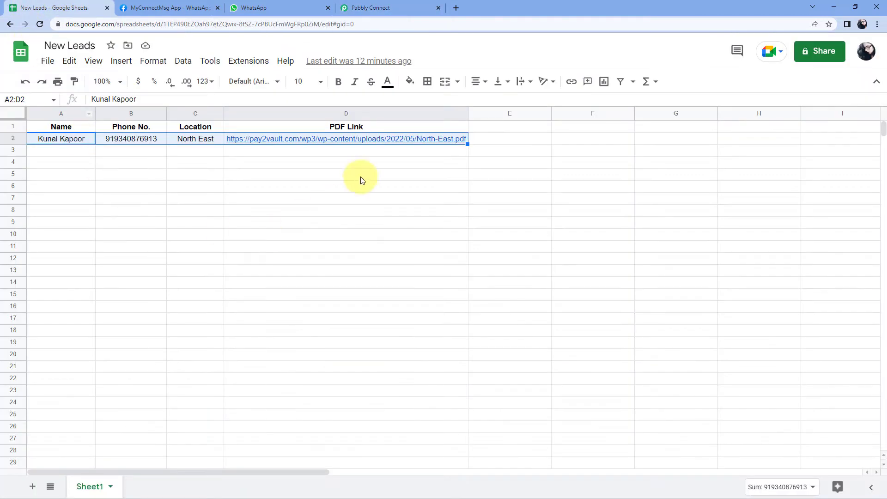
left_click(402, 8)
left_click(429, 95)
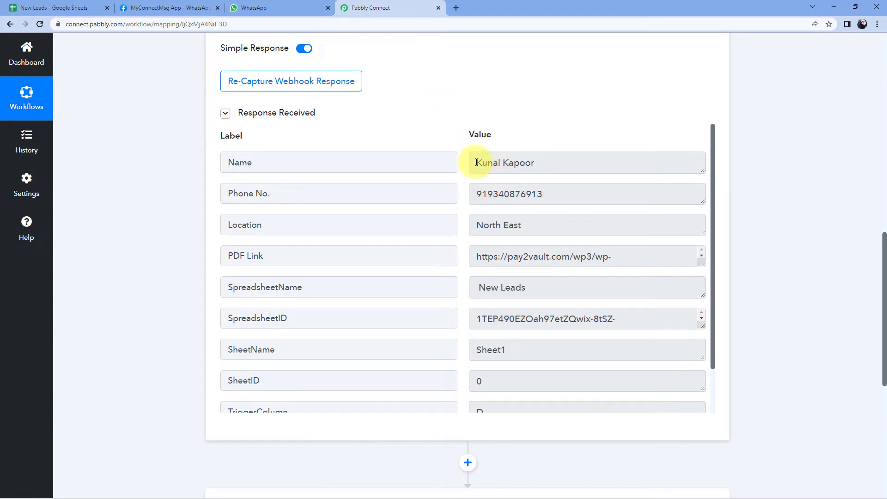
left_click_drag(476, 256, 659, 260)
left_click_drag(554, 194, 469, 162)
left_click(453, 132)
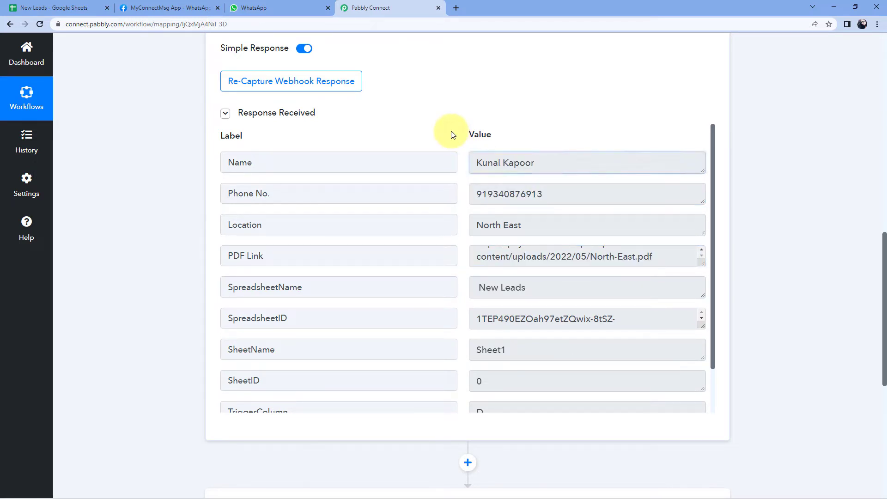
scroll(451, 131, "down", 1)
scroll(451, 131, "down", 6)
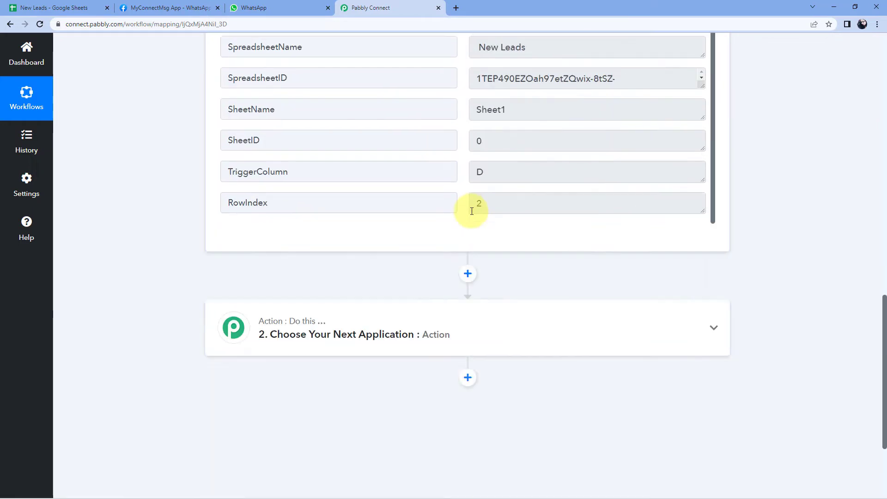
Set the action step to WhatsApp Cloud API 'Send Template Message' and begin connecting an account
left_click(361, 244)
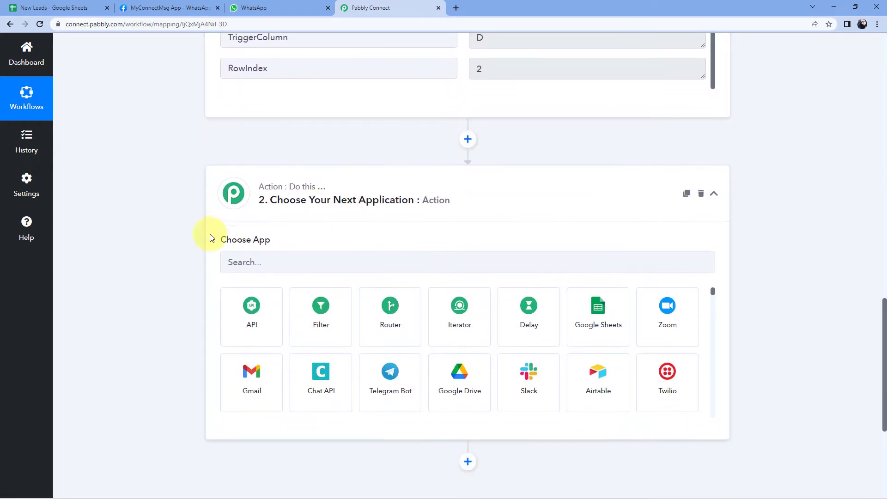
left_click(279, 260)
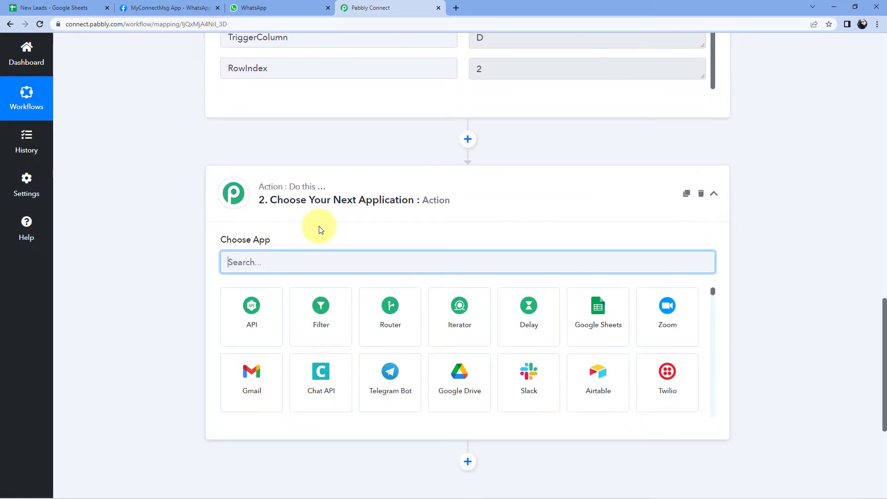
type("WhatsApp")
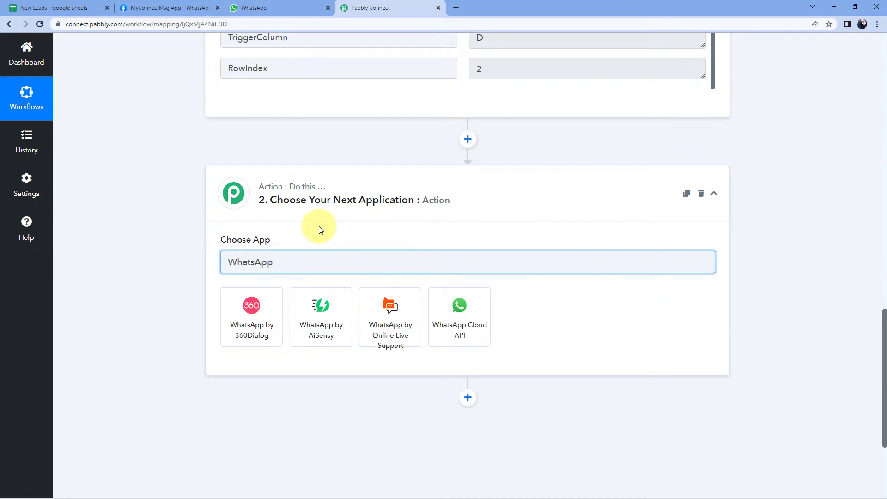
left_click(453, 321)
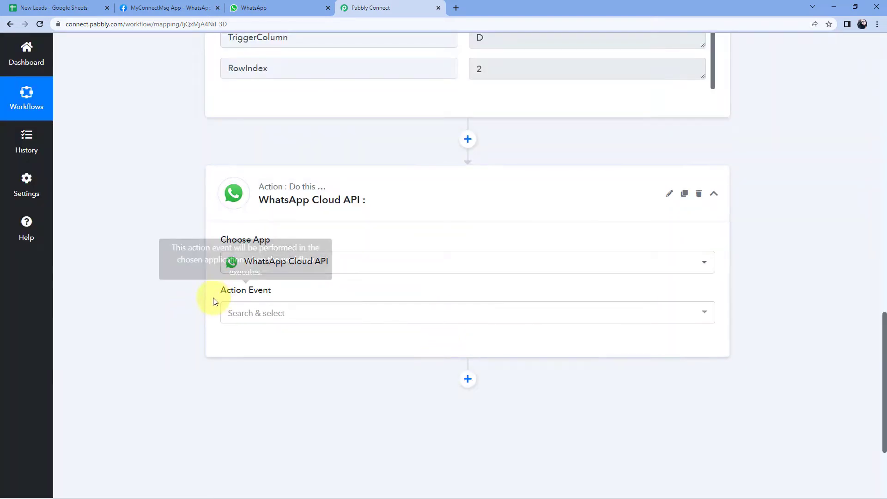
left_click(284, 319)
left_click(272, 372)
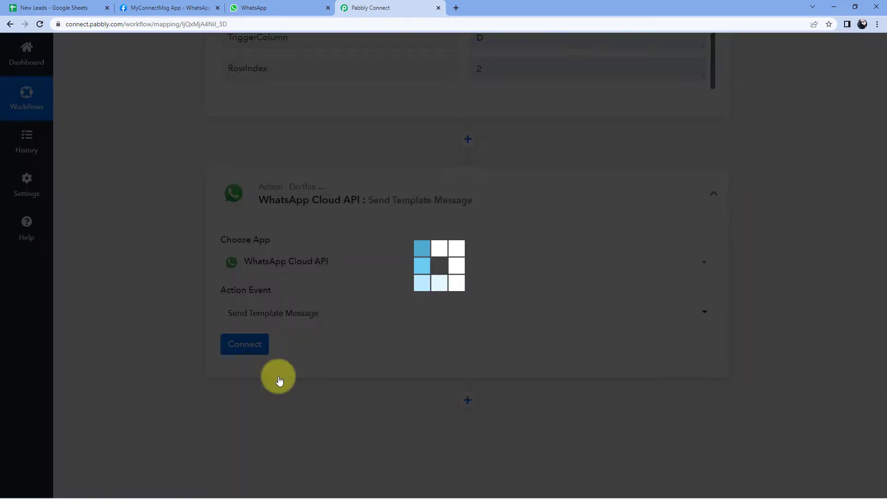
left_click(244, 347)
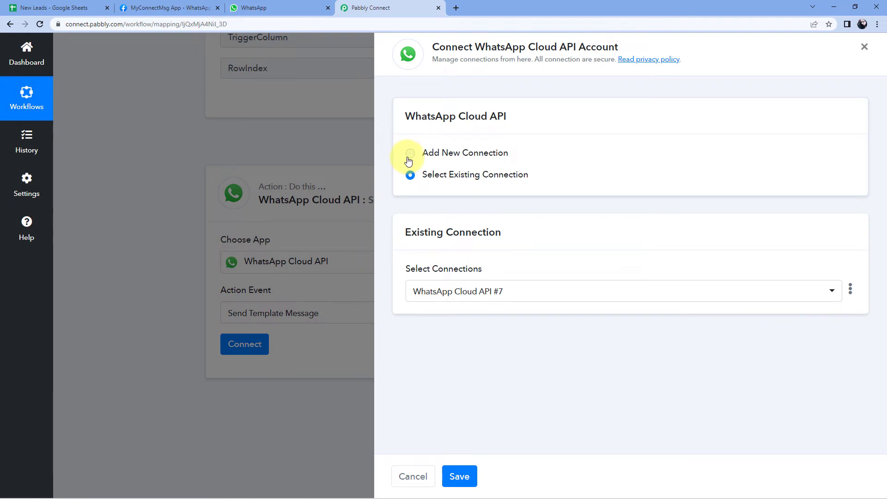
Choose Add New Connection, review its form, then go to Meta's WhatsApp Getting Started page
left_click(407, 155)
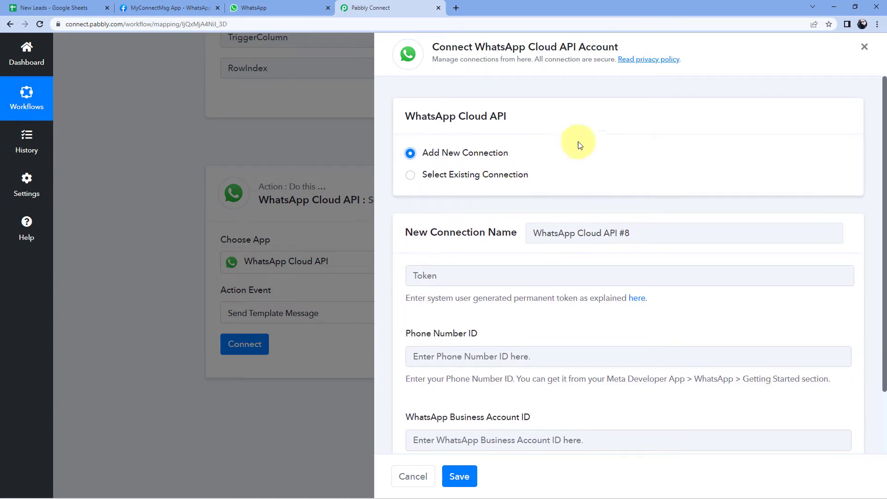
scroll(591, 139, "down", 1)
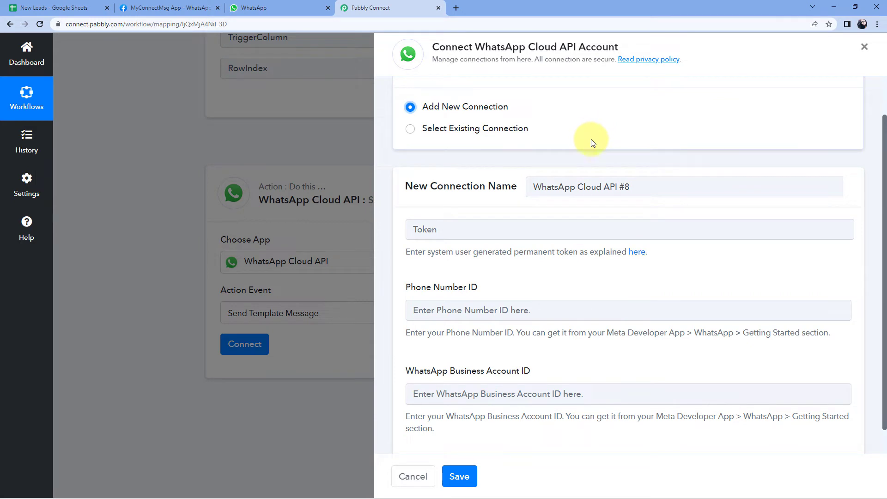
scroll(591, 139, "down", 1)
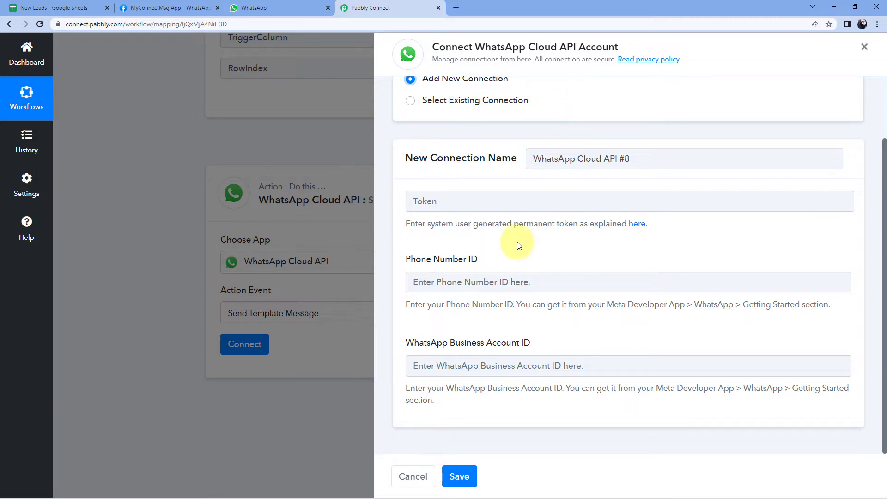
left_click(144, 8)
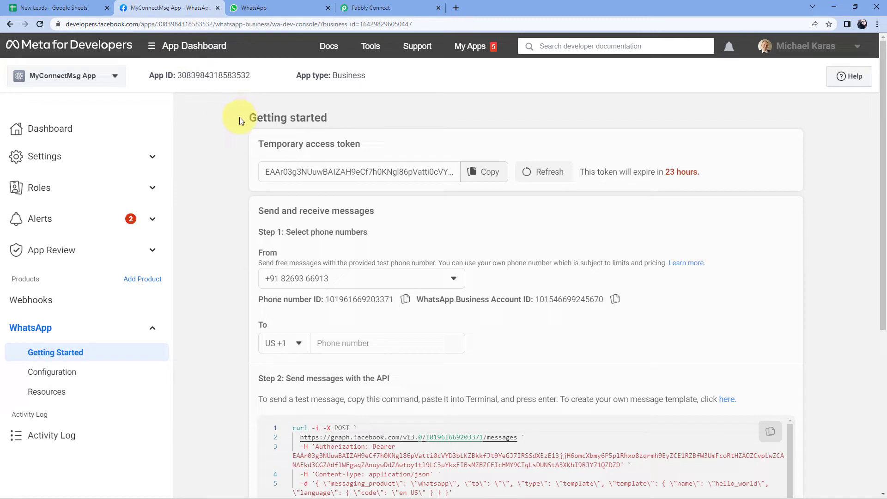
Copy the phone number ID from Meta into Pabbly's Phone Number ID field
left_click_drag(251, 143, 362, 144)
left_click_drag(254, 299, 516, 320)
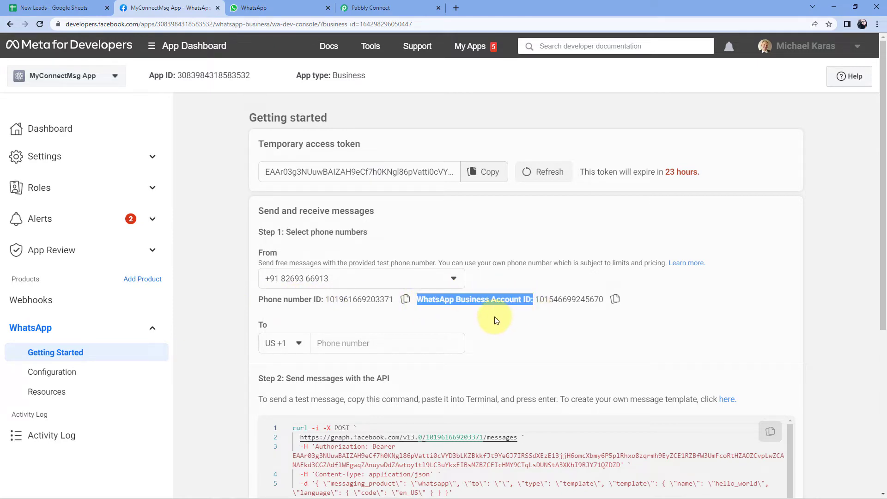
left_click(374, 7)
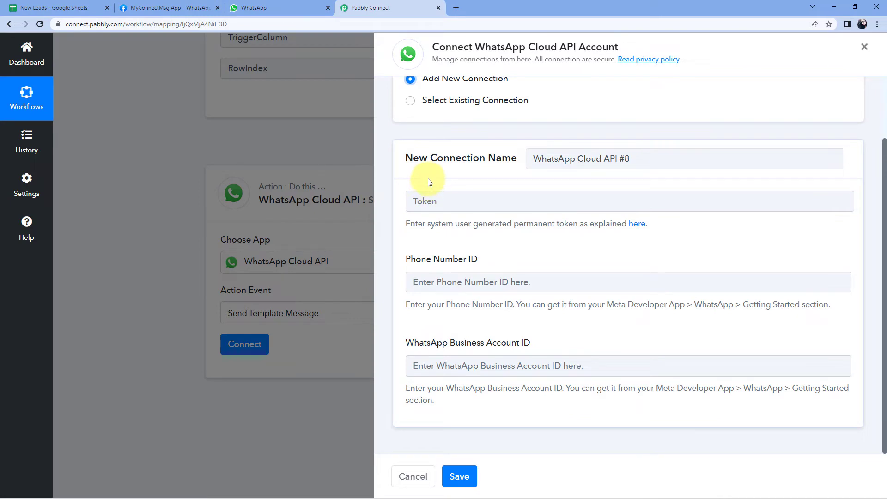
left_click(168, 8)
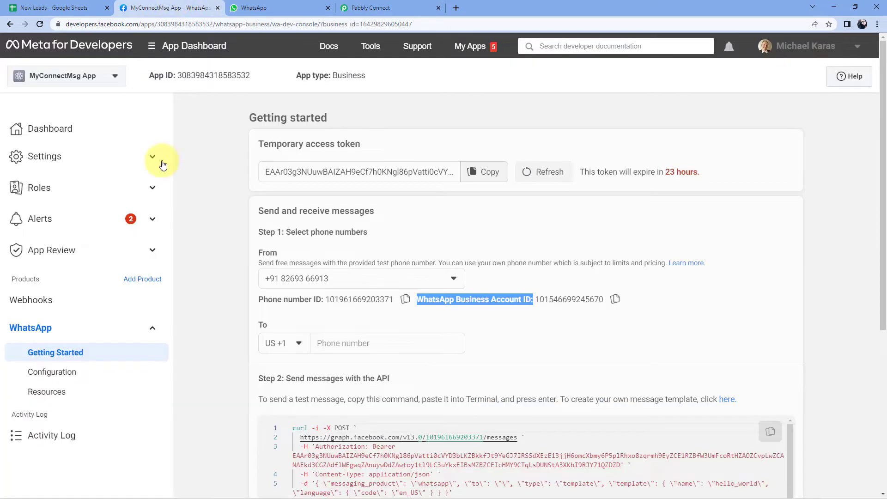
left_click(405, 299)
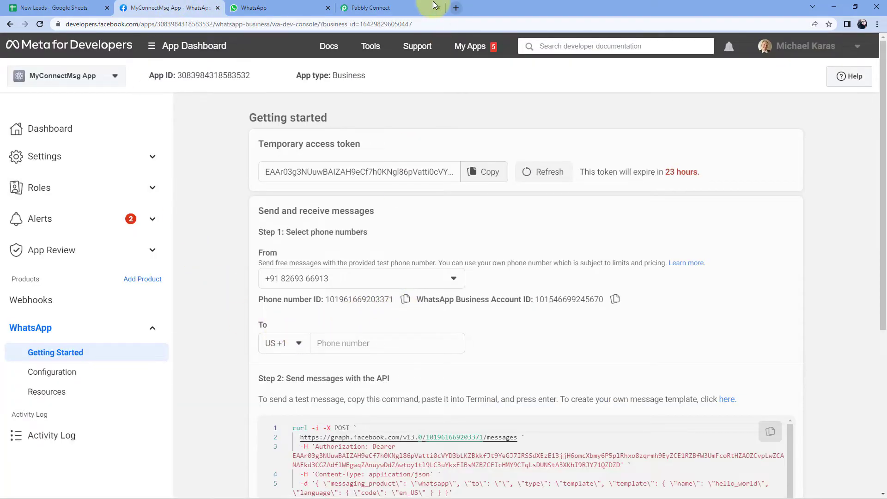
left_click(406, 13)
left_click(422, 282)
right_click(446, 286)
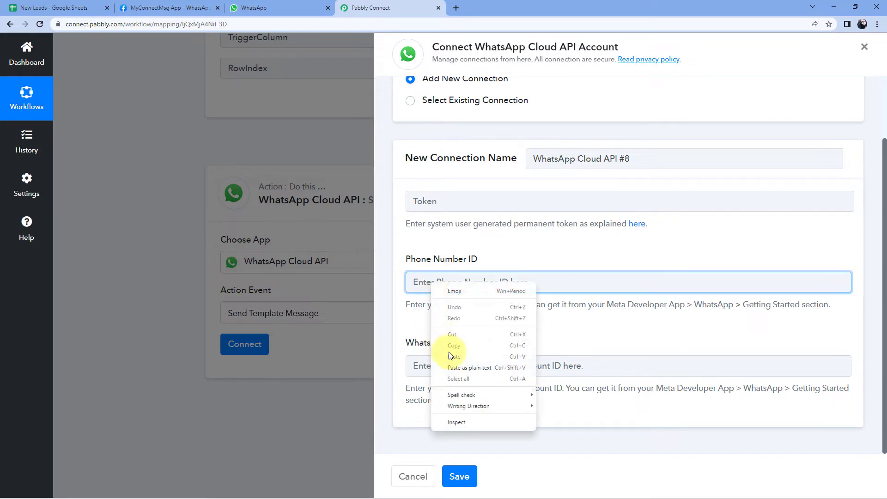
left_click(452, 354)
Copy the WhatsApp Business Account ID from Meta into its Pabbly field
left_click(168, 7)
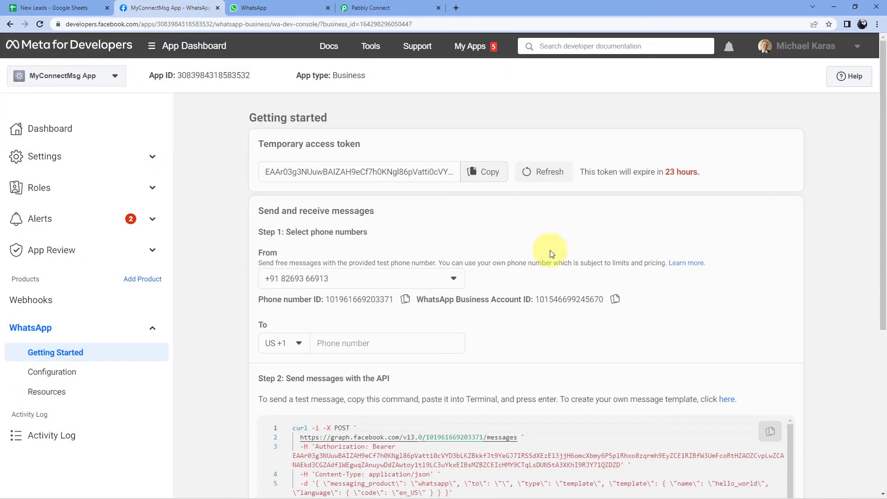
left_click(616, 300)
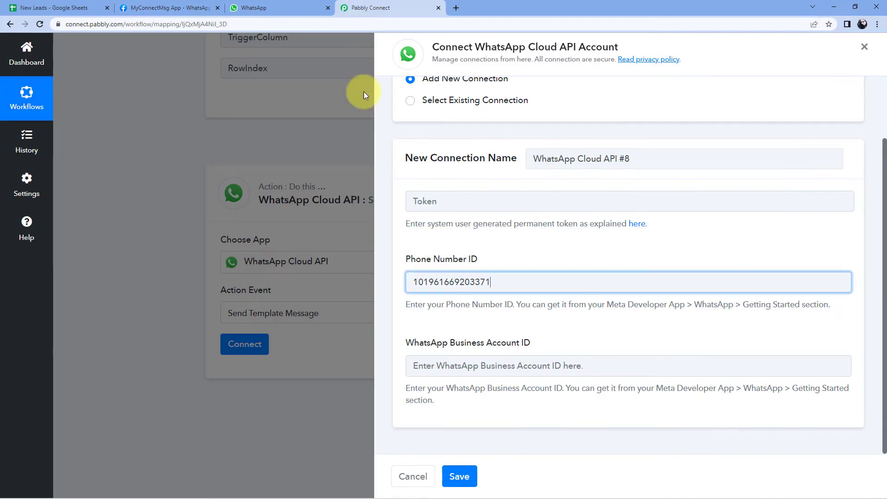
left_click(370, 8)
left_click(448, 362)
right_click(446, 365)
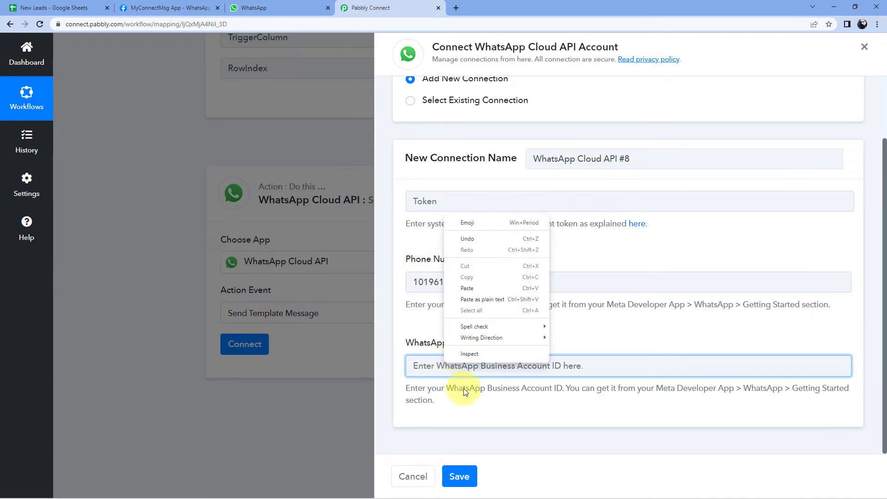
left_click(486, 284)
left_click(448, 238)
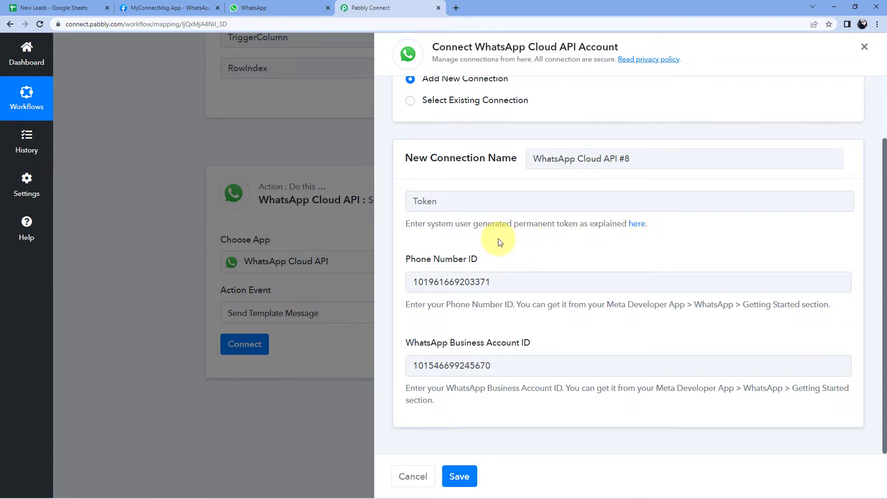
Copy the temporary access token and open Pabbly's guide on generating a permanent token
left_click(162, 8)
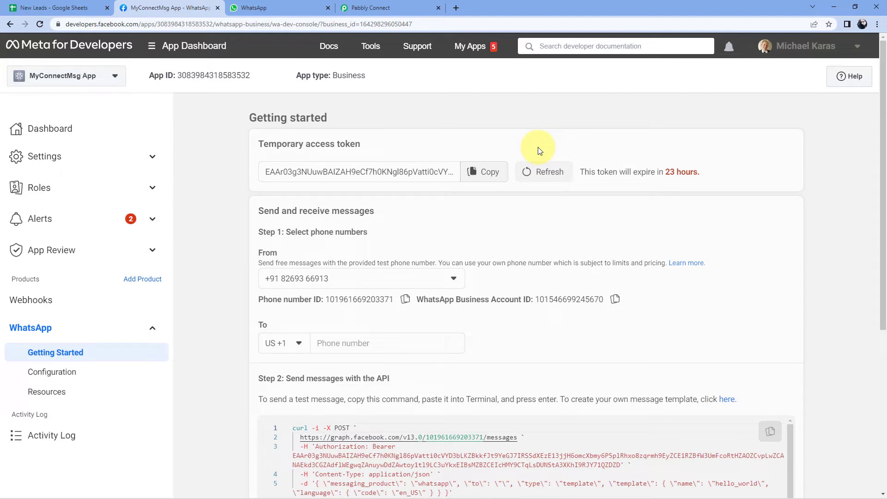
left_click(501, 173)
left_click(383, 8)
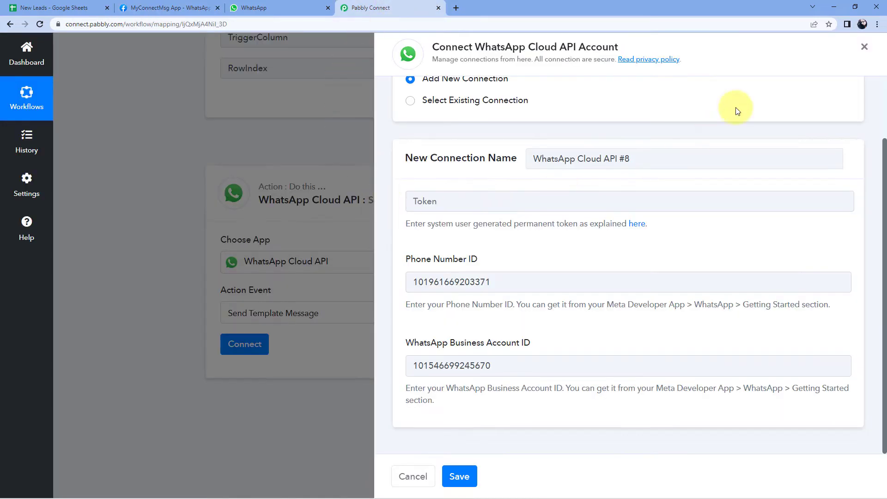
left_click(638, 225)
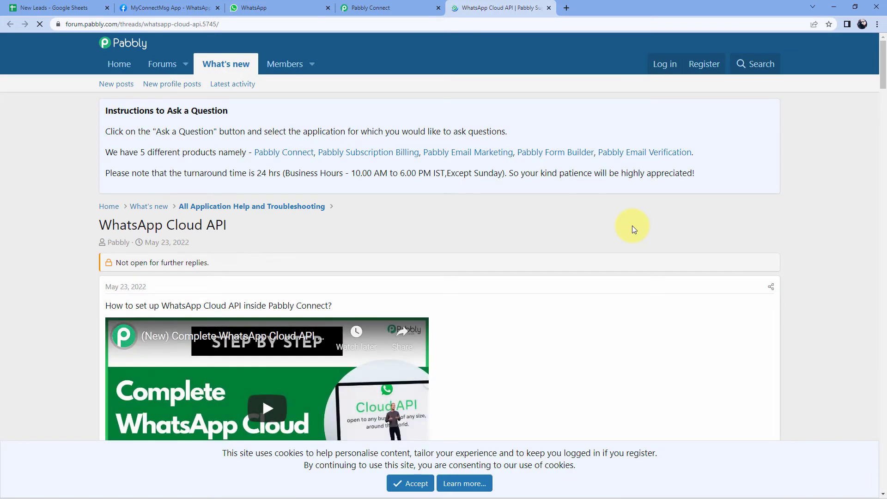
Scroll through the forum thread's setup and permanent-token videos, then return to the connection form
scroll(628, 224, "down", 3)
scroll(623, 223, "down", 1)
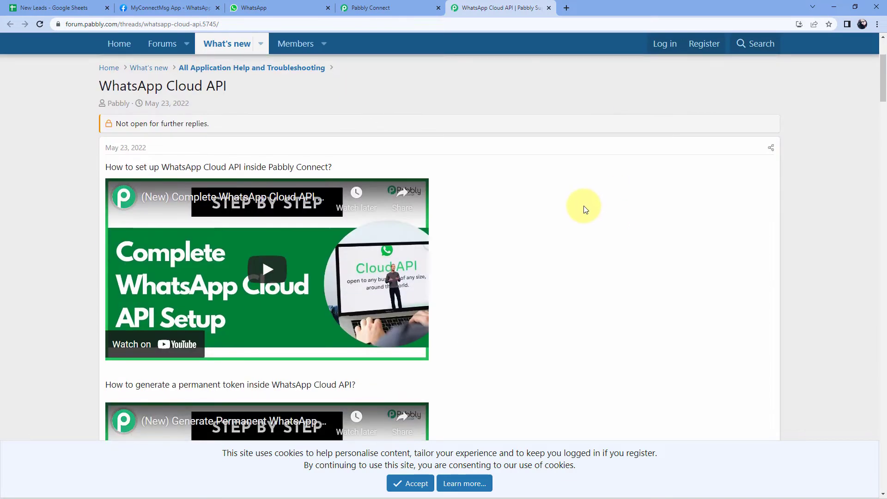
scroll(584, 206, "down", 2)
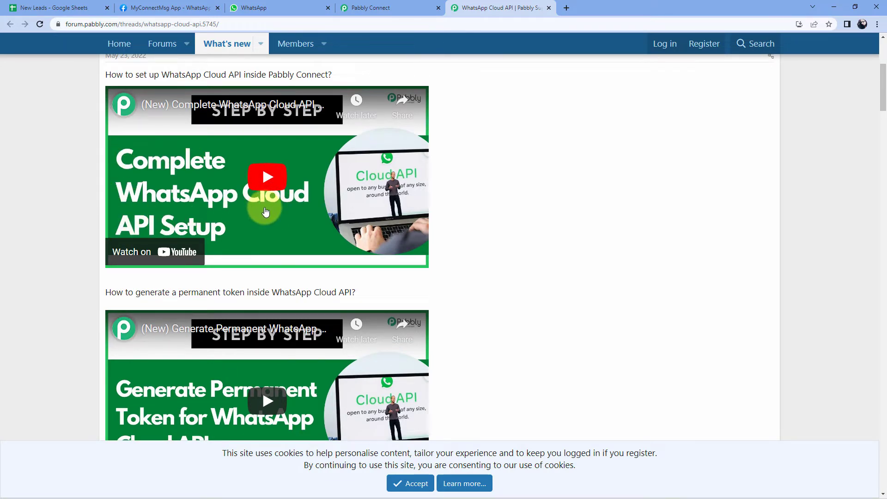
scroll(601, 217, "down", 3)
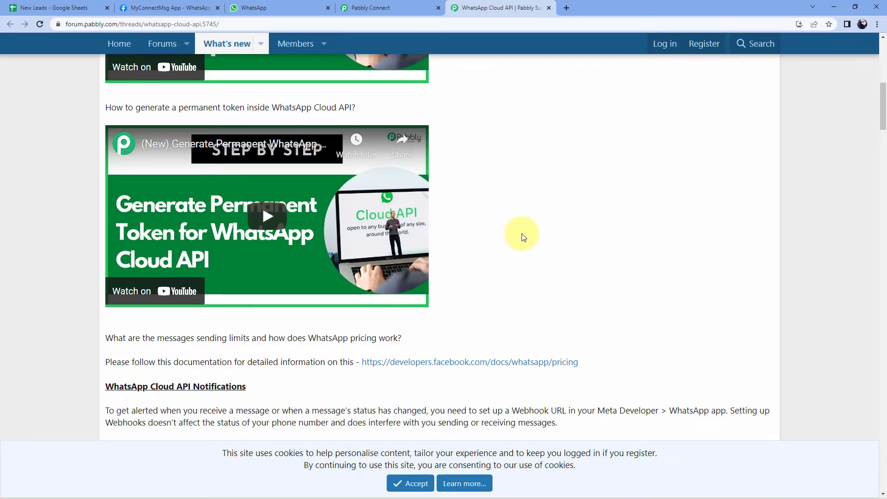
scroll(522, 236, "down", 2)
scroll(518, 234, "up", 3)
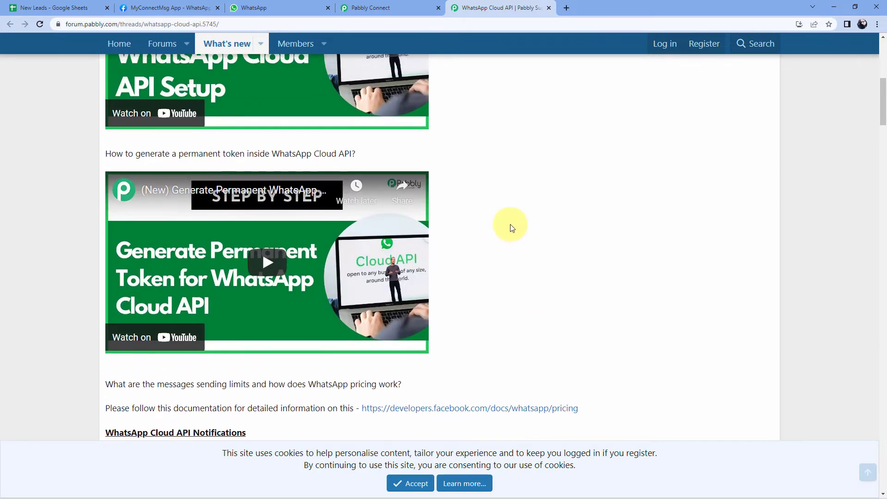
left_click(388, 6)
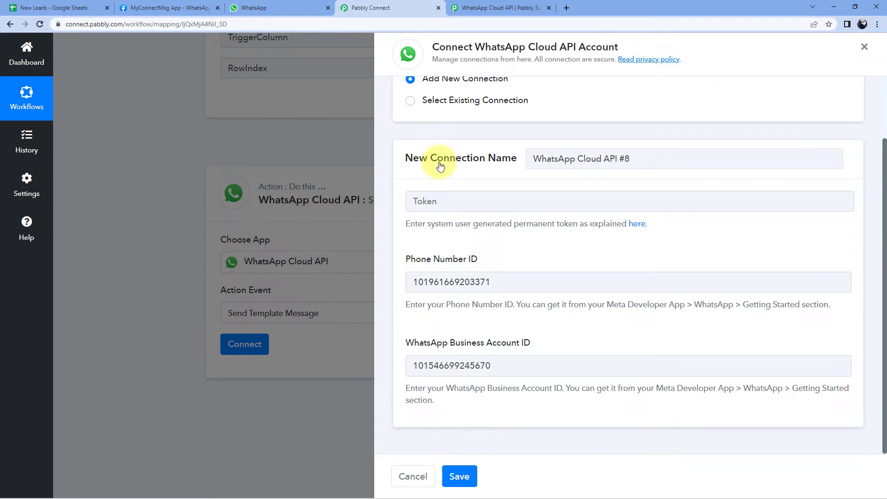
Save the step with the existing WhatsApp Cloud API #7 connection and scroll to the template fields
left_click(410, 102)
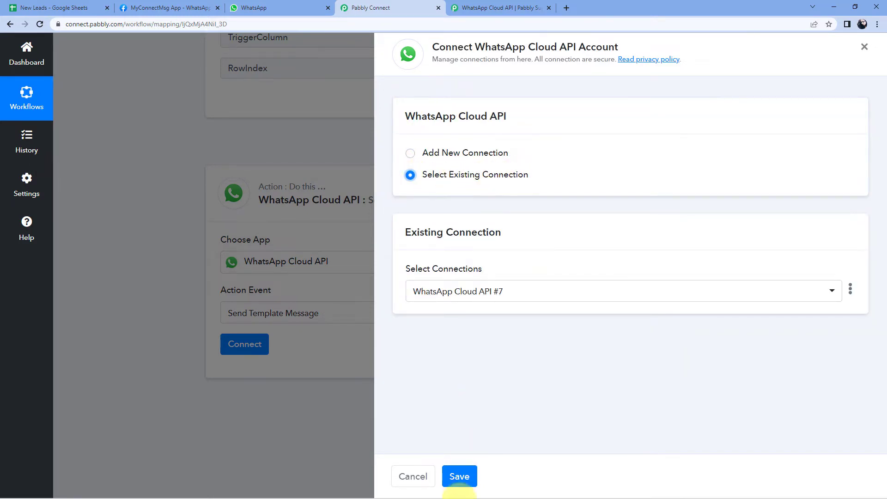
left_click(458, 475)
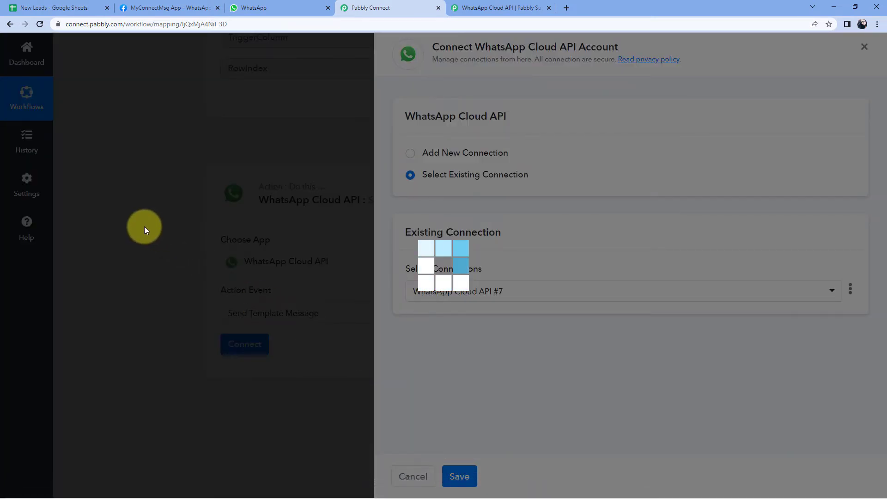
scroll(142, 224, "down", 2)
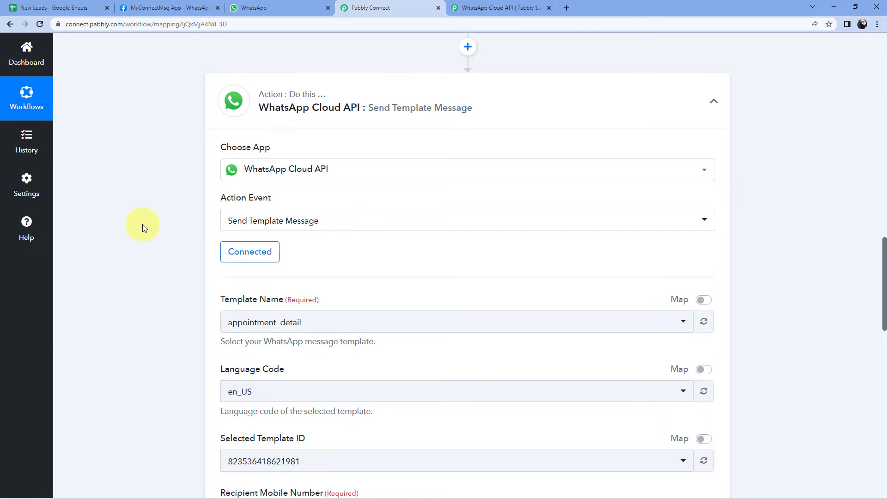
scroll(194, 270, "down", 2)
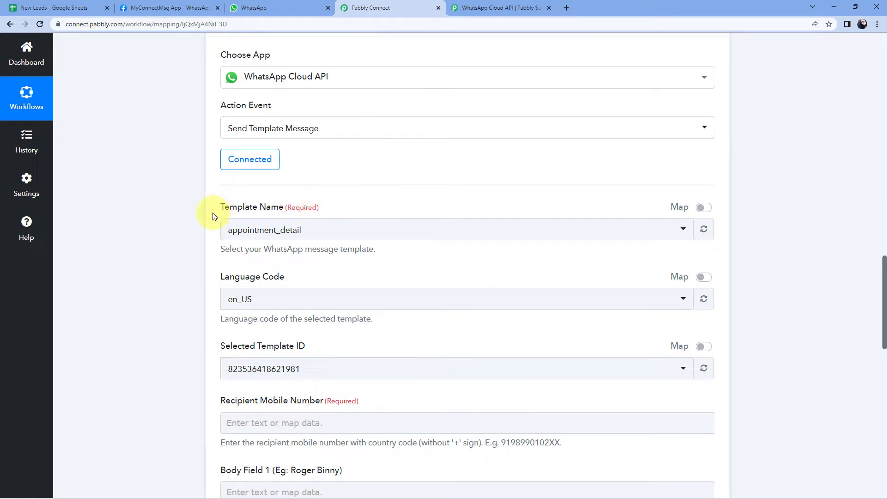
Browse the WhatsApp templates in the Template Name dropdown, then return to the Meta for Developers page
left_click(325, 230)
scroll(325, 230, "down", 2)
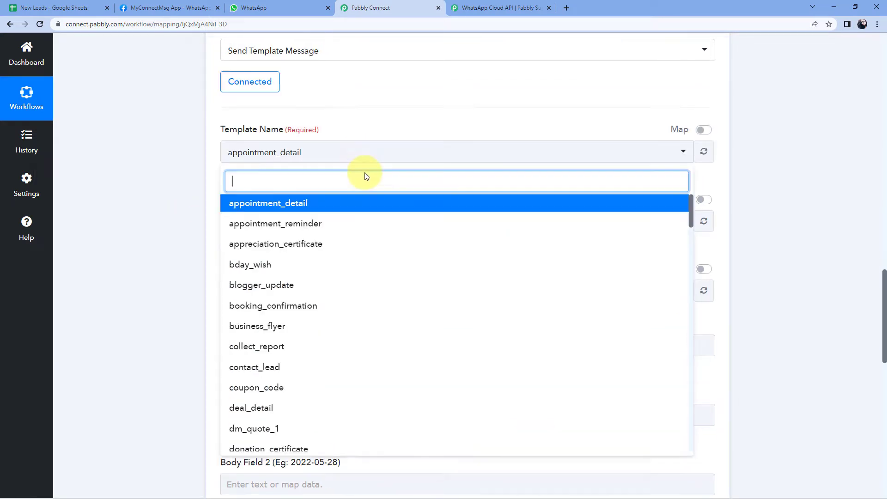
scroll(313, 214, "down", 5)
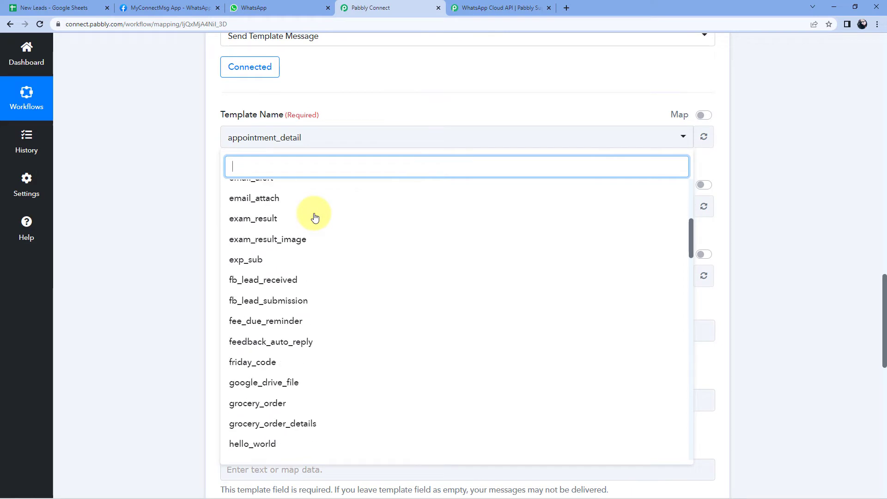
scroll(314, 217, "down", 4)
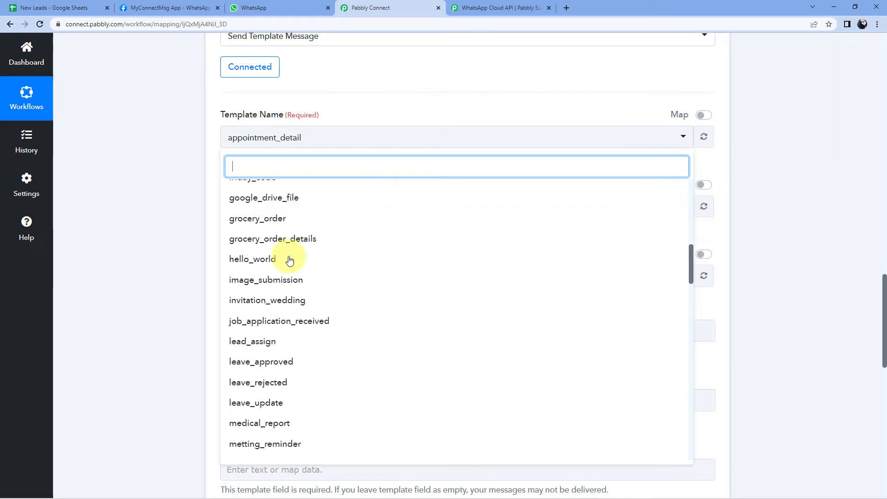
left_click(172, 8)
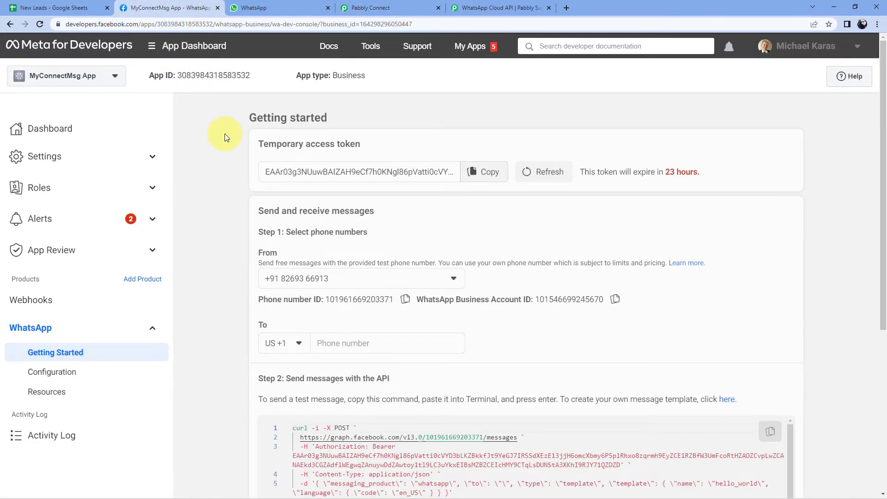
Go from Getting Started to the Message templates list and start a new message template
scroll(224, 134, "down", 5)
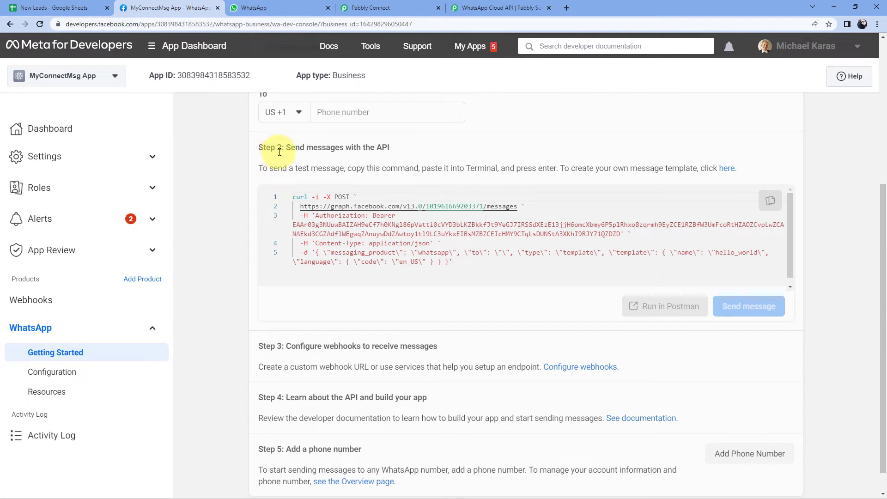
left_click(726, 172)
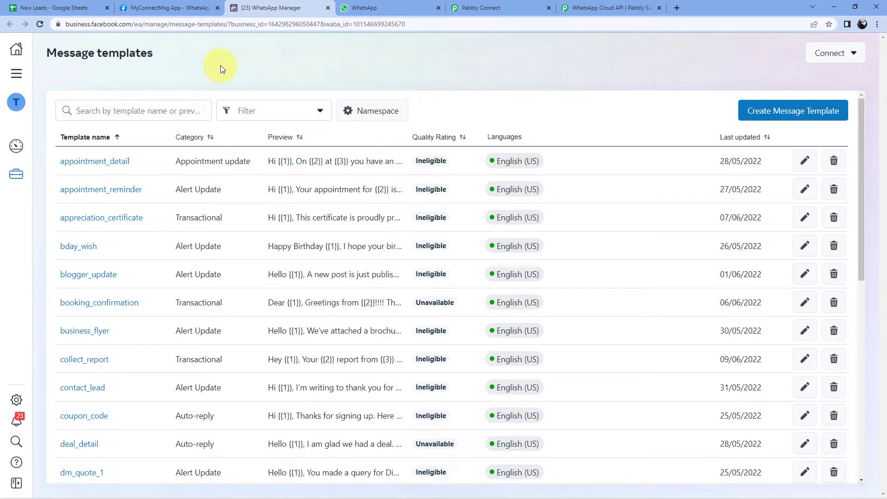
scroll(263, 168, "down", 2)
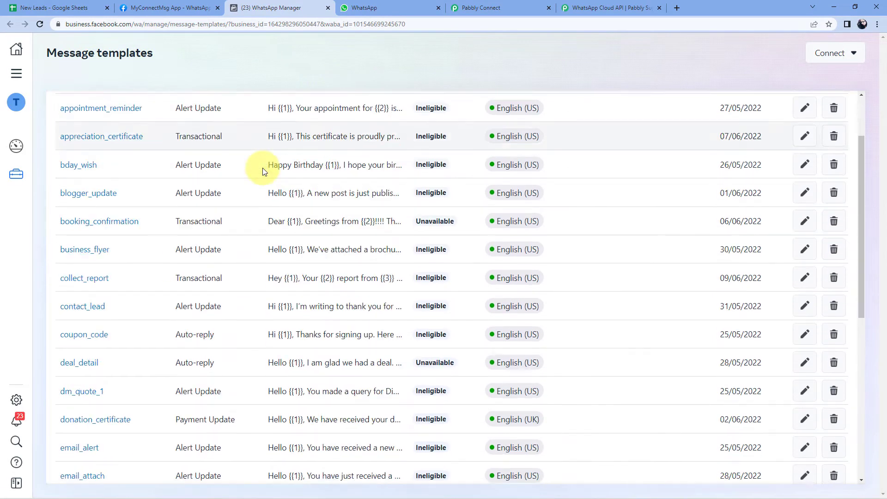
scroll(263, 167, "down", 8)
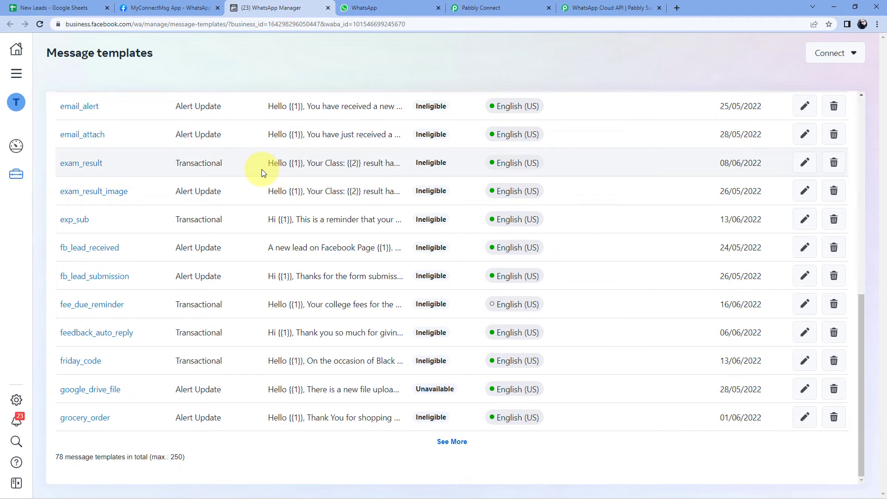
scroll(260, 216, "up", 1)
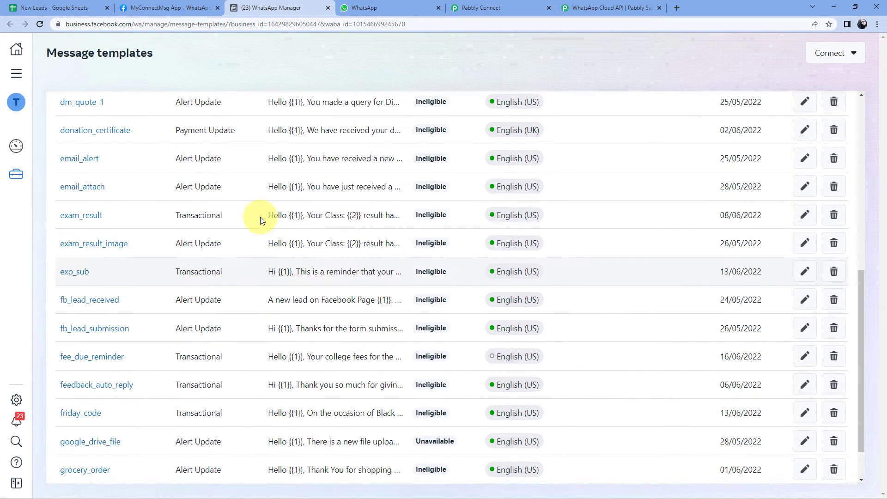
scroll(259, 217, "up", 10)
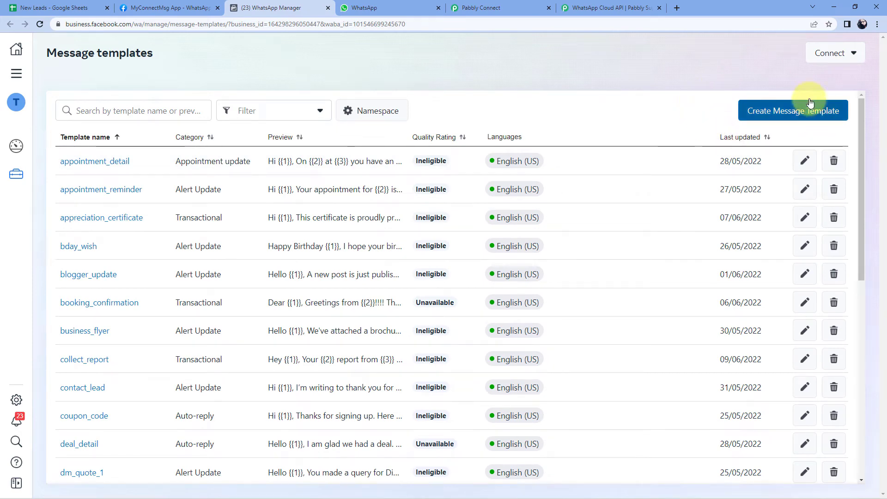
left_click(813, 116)
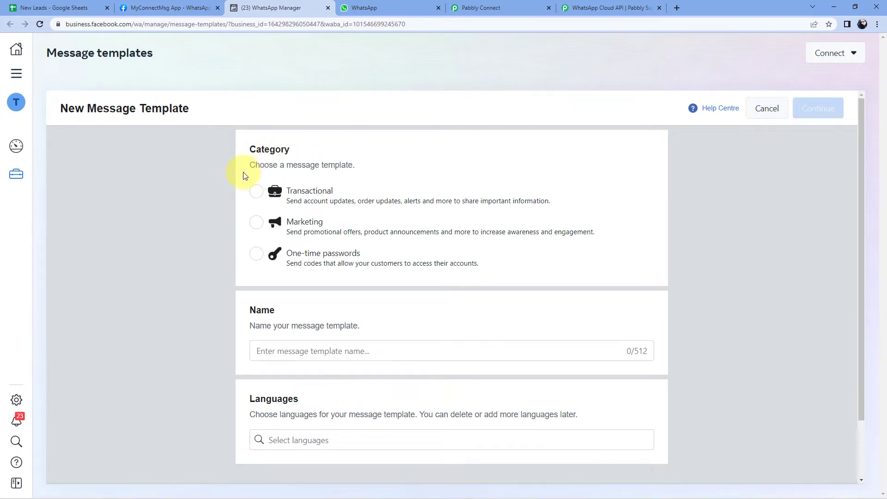
Create a Marketing template named test_1 in English (US) and continue to its content editor
left_click(243, 227)
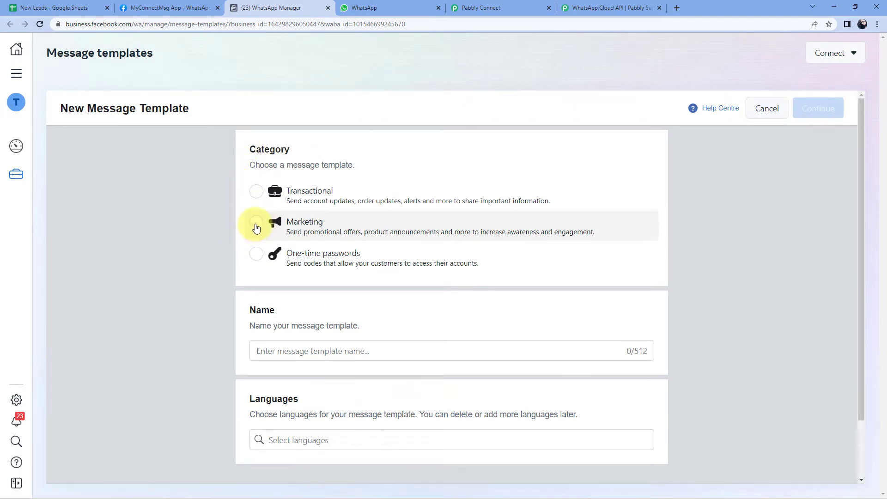
scroll(259, 268, "down", 2)
left_click(289, 288)
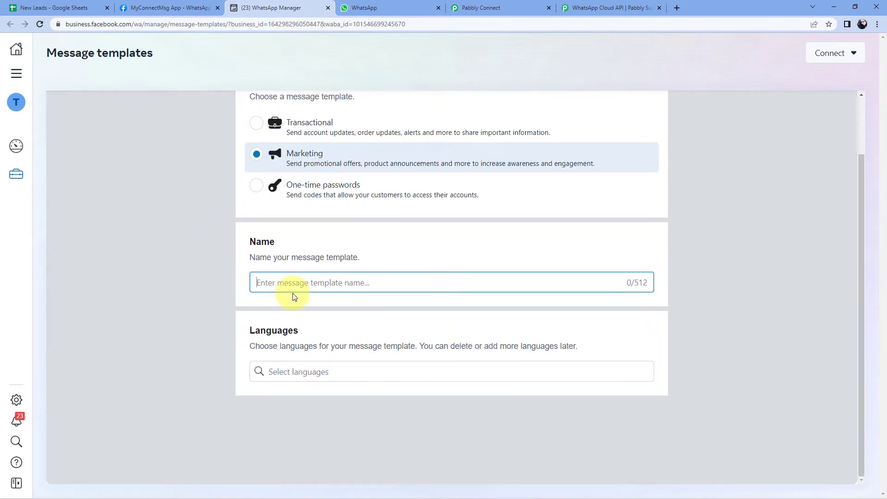
type("test_1")
left_click(341, 370)
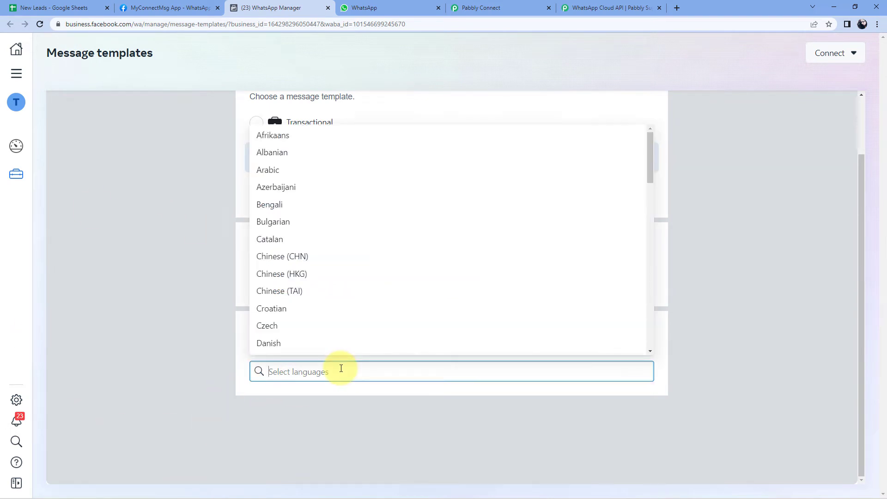
type("en")
left_click(318, 347)
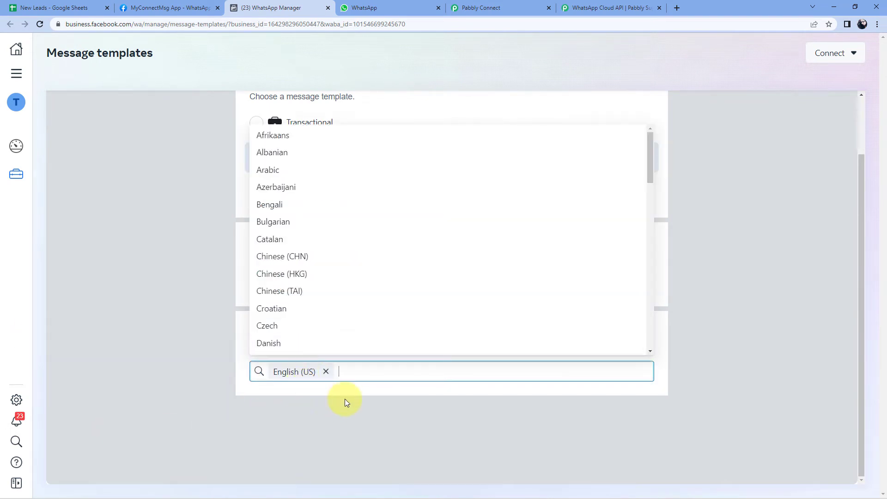
left_click(392, 417)
scroll(392, 417, "up", 2)
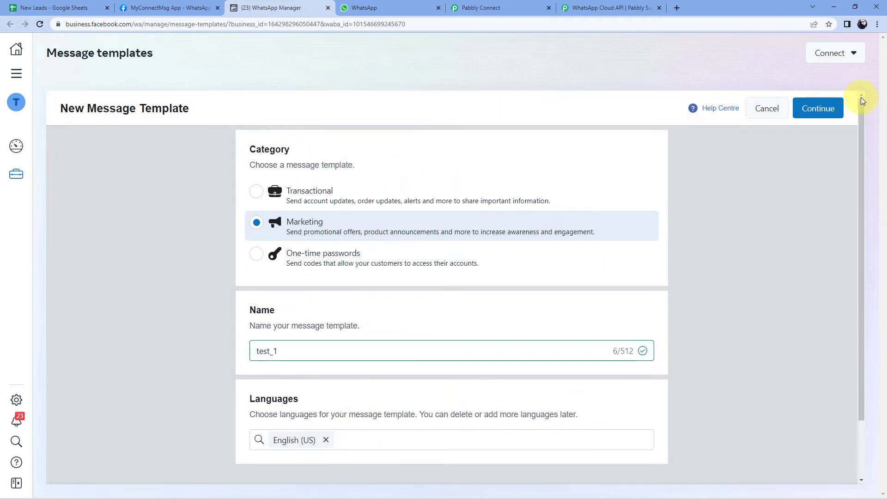
left_click(827, 110)
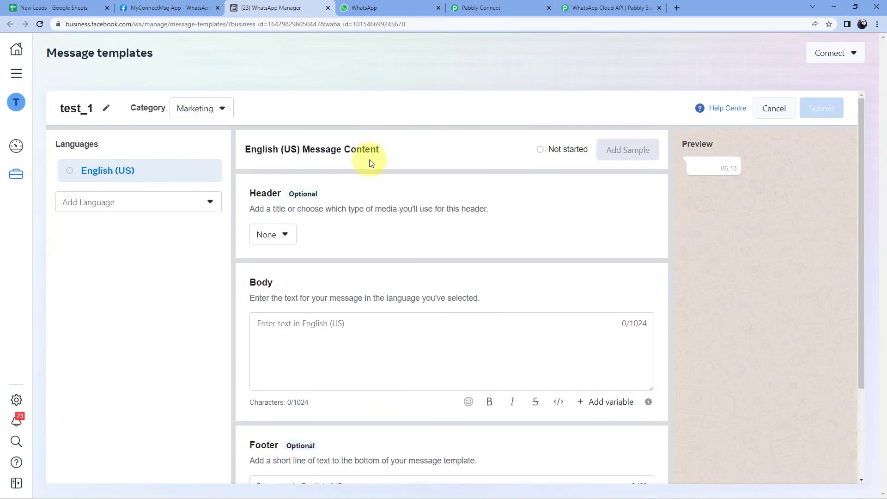
Give the test_1 template a Media header of type Document
scroll(369, 163, "down", 2)
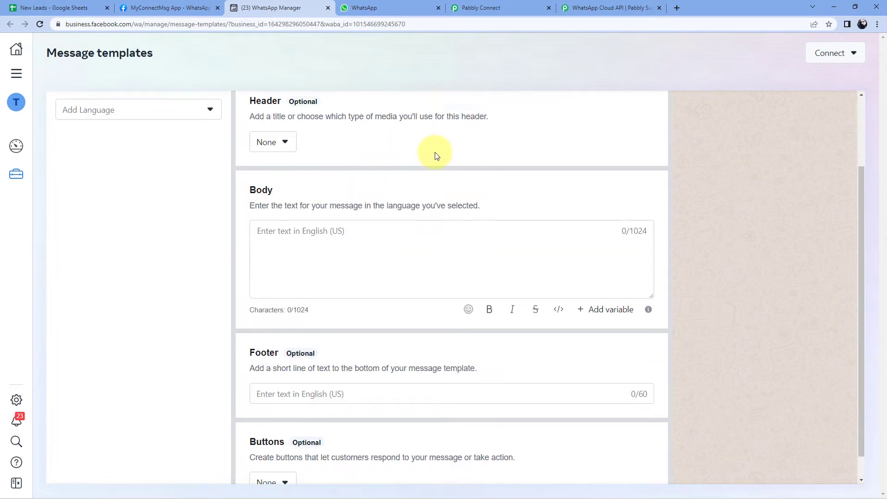
scroll(436, 152, "up", 2)
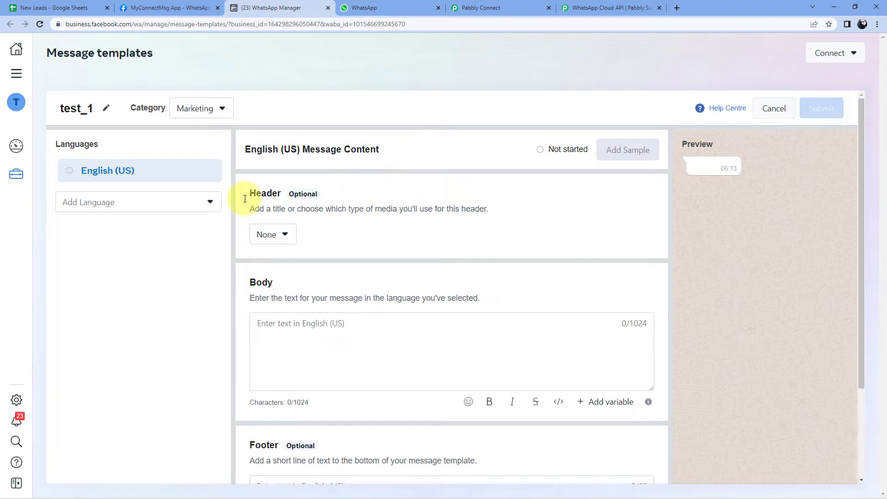
left_click(286, 237)
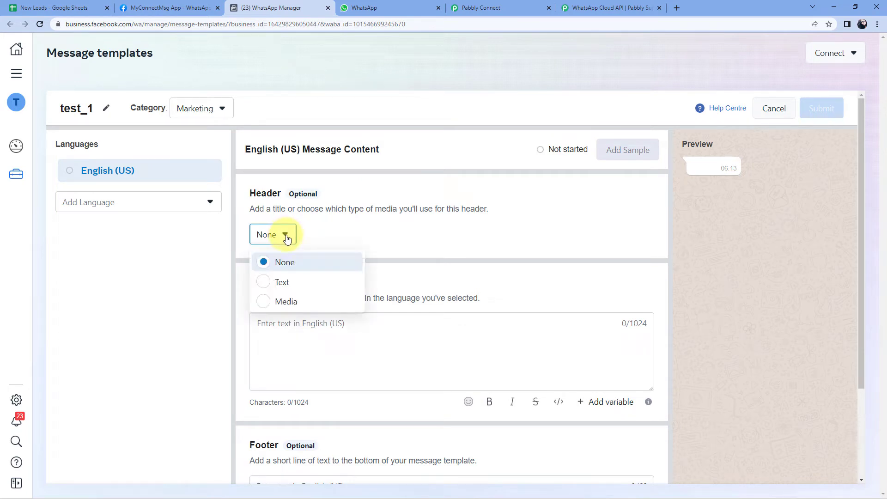
left_click(265, 302)
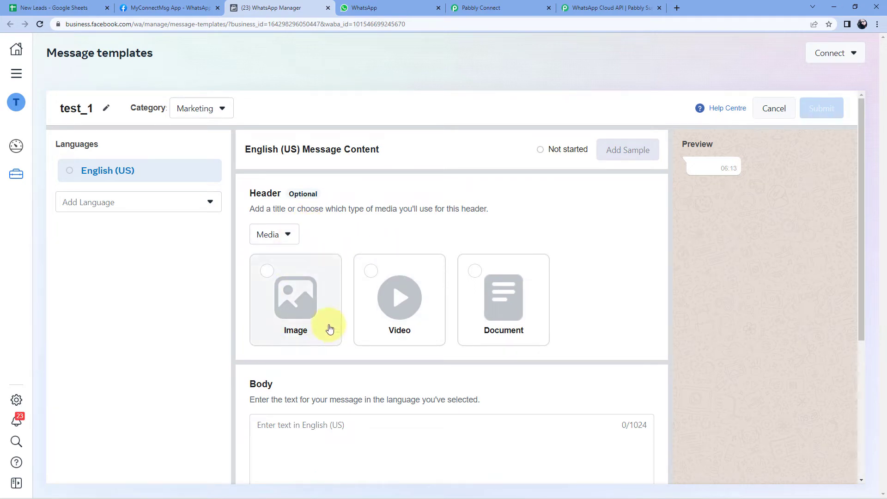
left_click(475, 273)
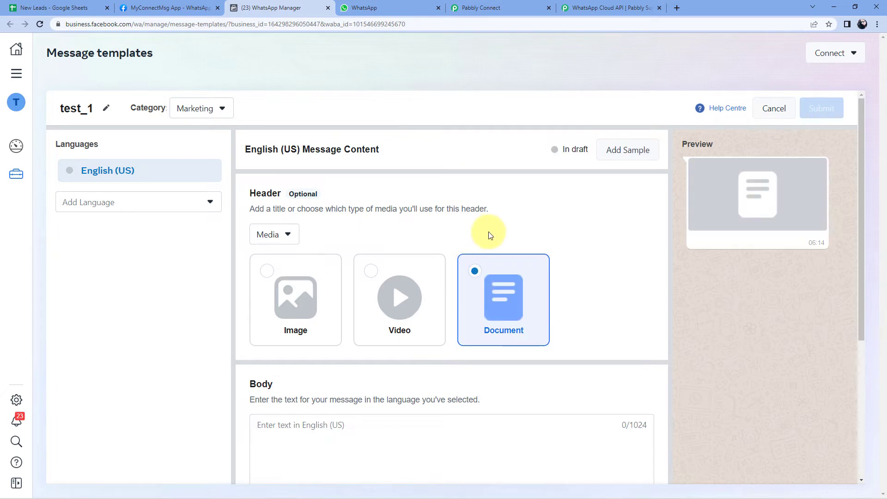
Start the template body with the text 'Hello'
scroll(490, 235, "down", 1)
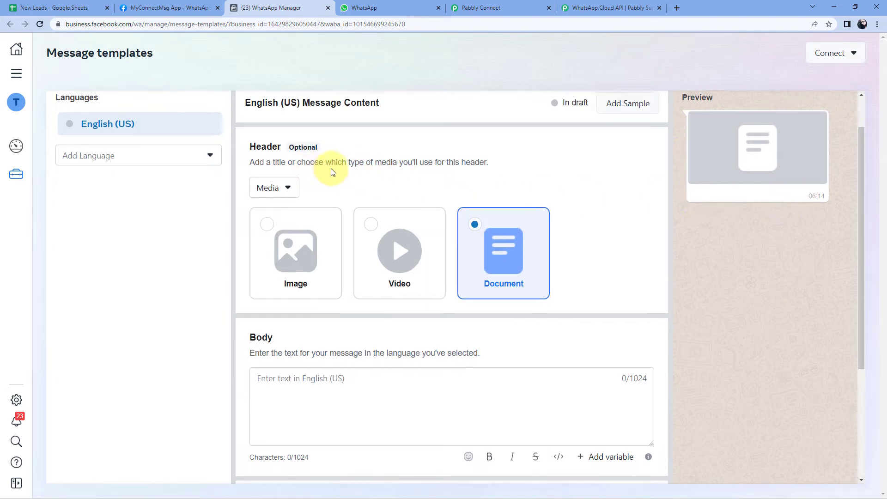
scroll(331, 170, "down", 1)
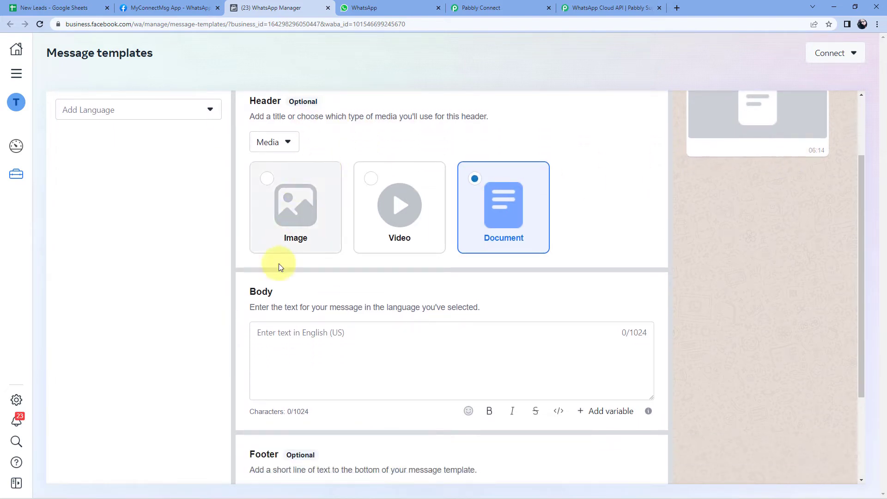
left_click(309, 341)
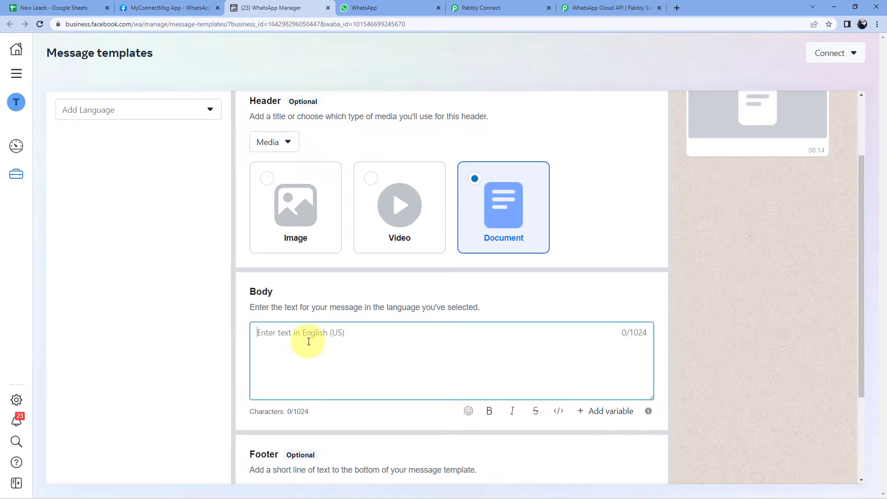
type("Hello")
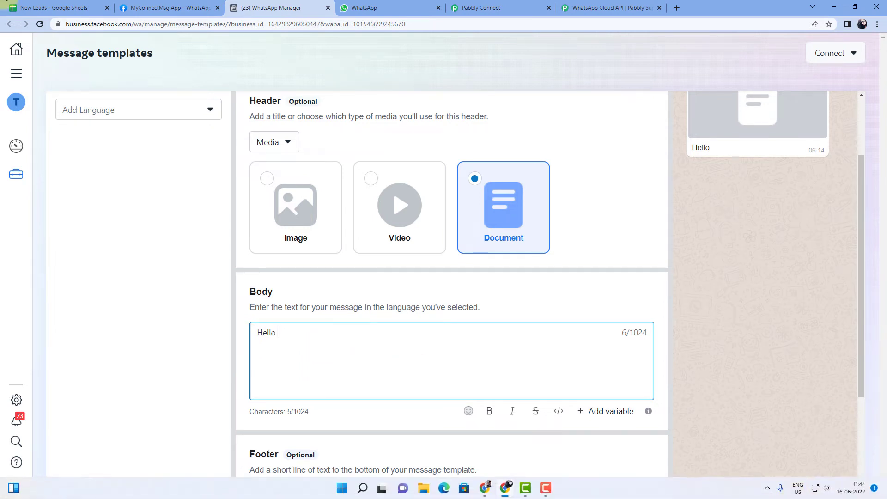
left_click(54, 8)
Review the New Leads row's Name, Phone No., Location and PDF Link, then return to the template editor
left_click(78, 156)
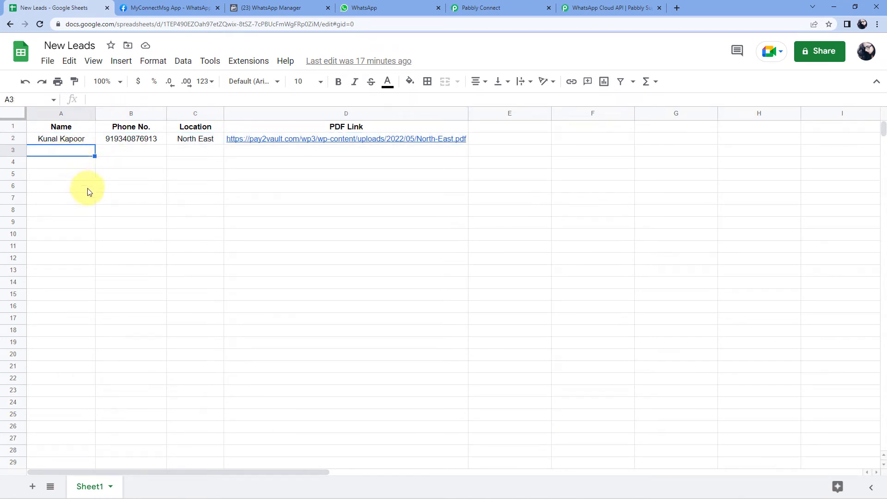
left_click(297, 9)
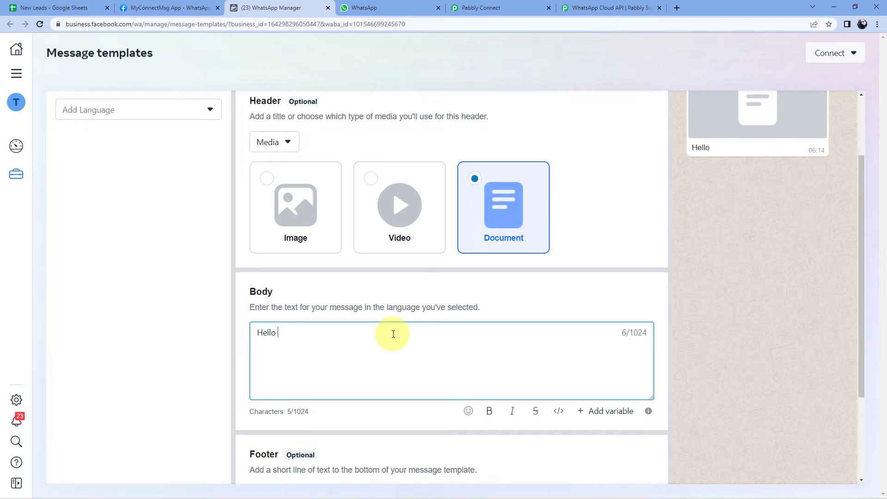
Add the {{1}} variable after Hello in the body and review the draft template
type("{{1}}")
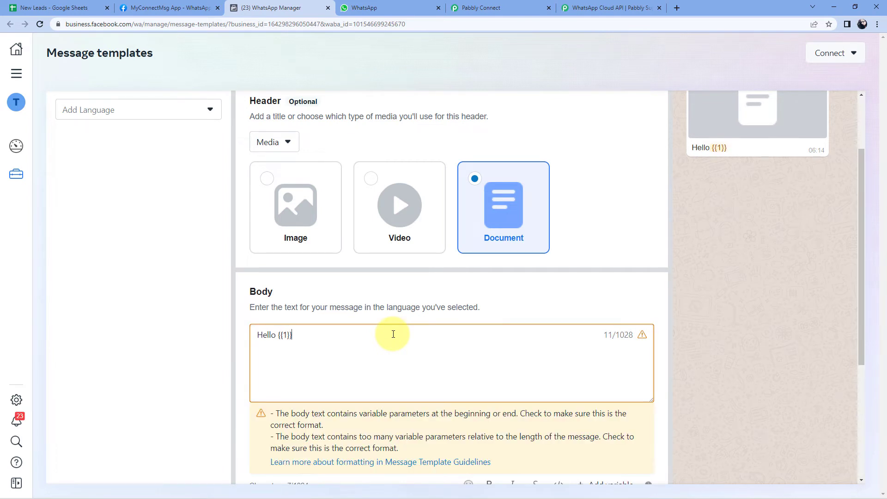
double_click(285, 334)
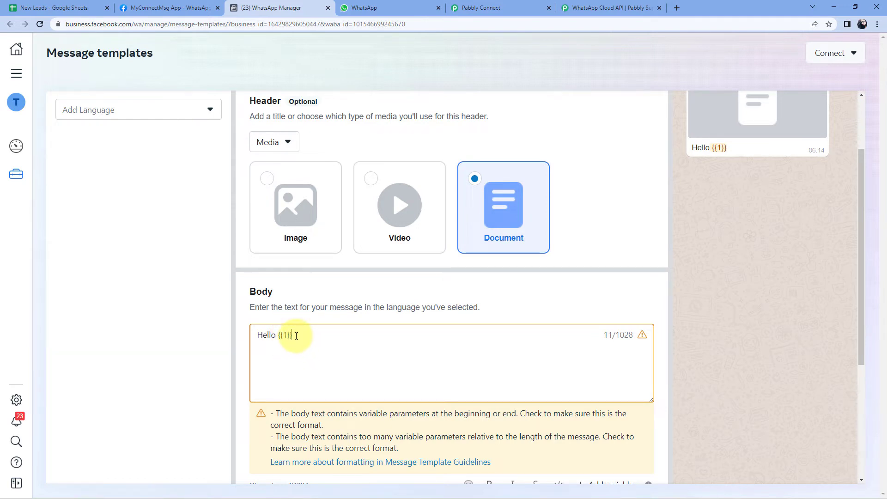
left_click_drag(294, 335, 280, 334)
left_click(293, 341)
scroll(303, 341, "down", 2)
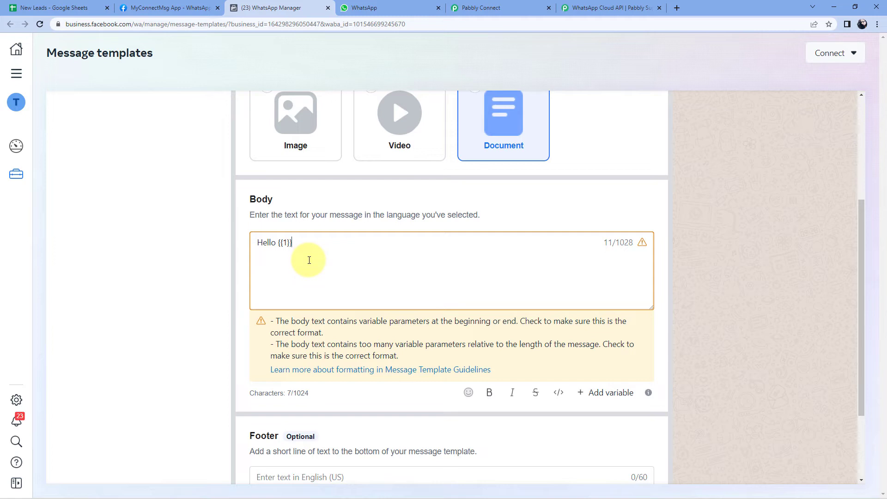
scroll(309, 260, "down", 1)
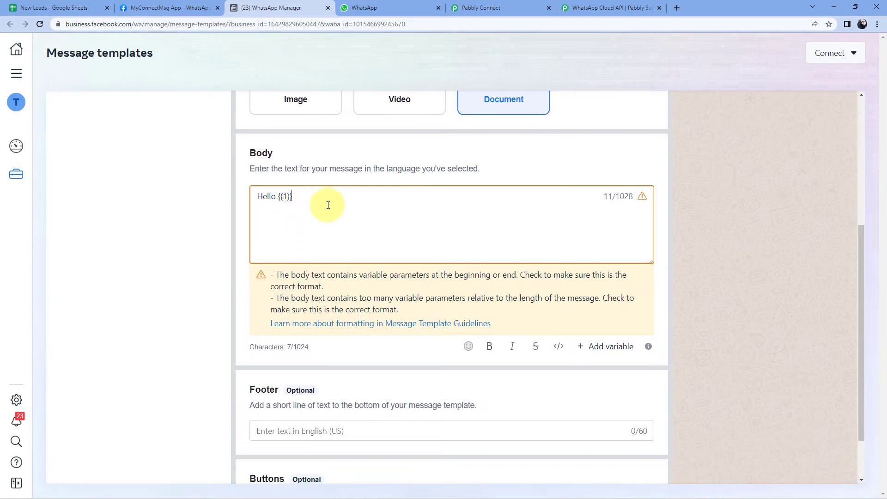
scroll(325, 222, "down", 1)
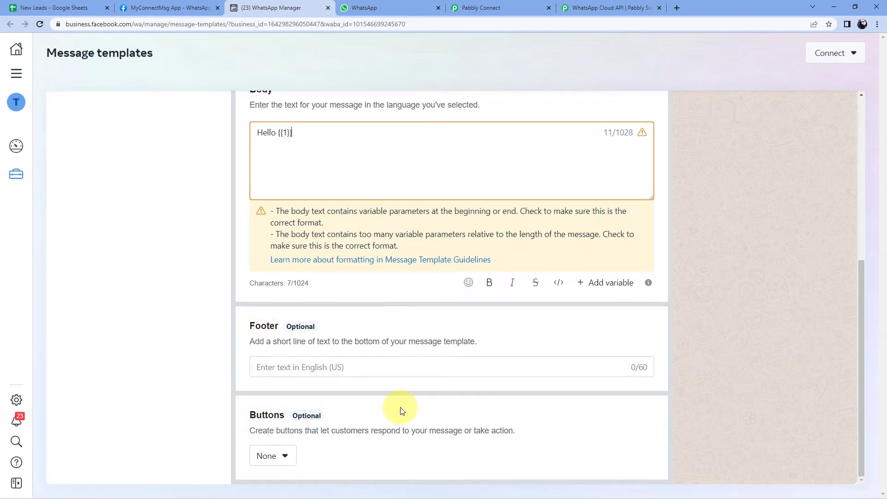
scroll(408, 409, "up", 5)
scroll(551, 327, "up", 1)
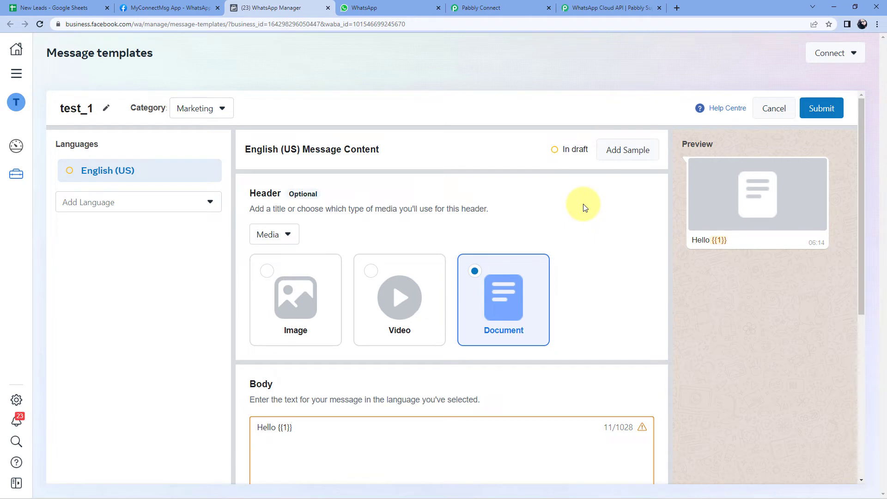
Open and close the Add Sample dialog, then cancel and discard the test_1 draft
left_click(632, 152)
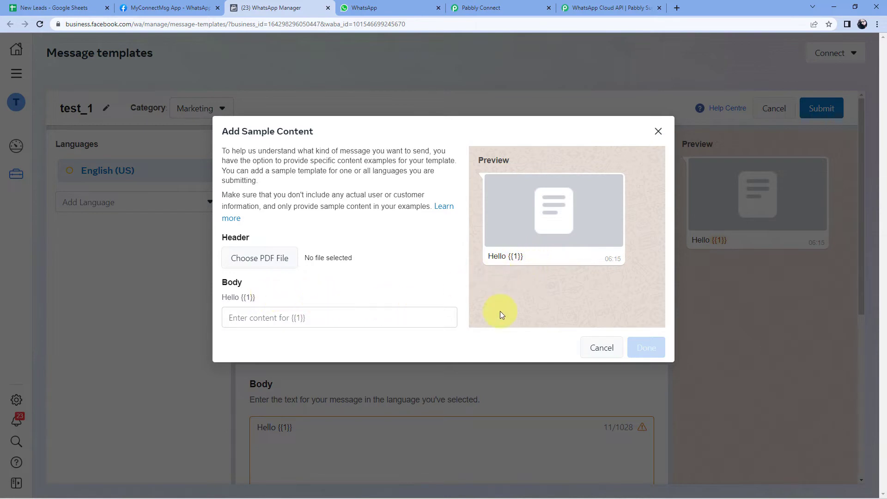
left_click(603, 348)
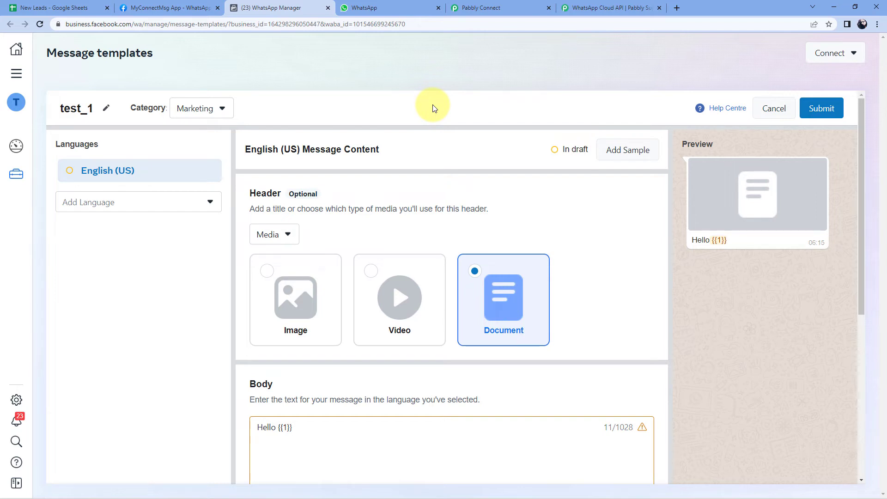
left_click(774, 108)
left_click(533, 230)
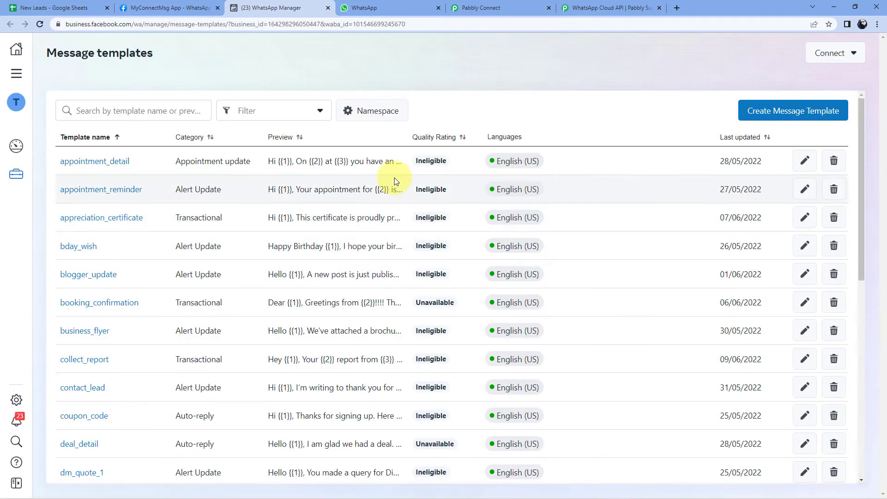
Load the full template list and open the approved travel_brochure template with its Document header
scroll(143, 238, "down", 4)
scroll(143, 238, "down", 4)
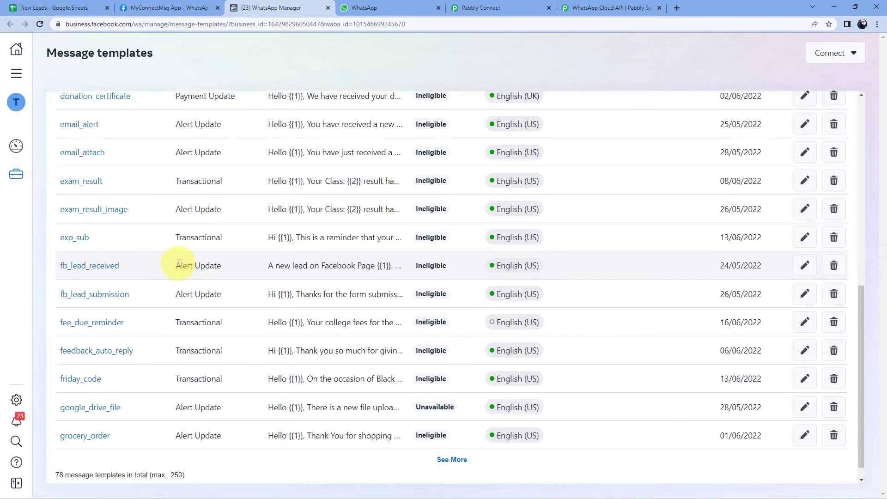
left_click(452, 442)
scroll(162, 301, "down", 15)
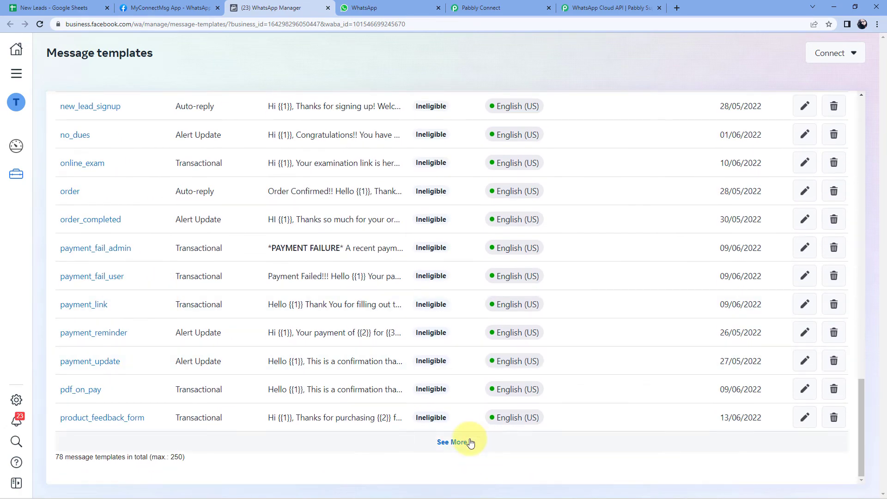
left_click(455, 441)
scroll(162, 296, "down", 1)
scroll(159, 279, "down", 16)
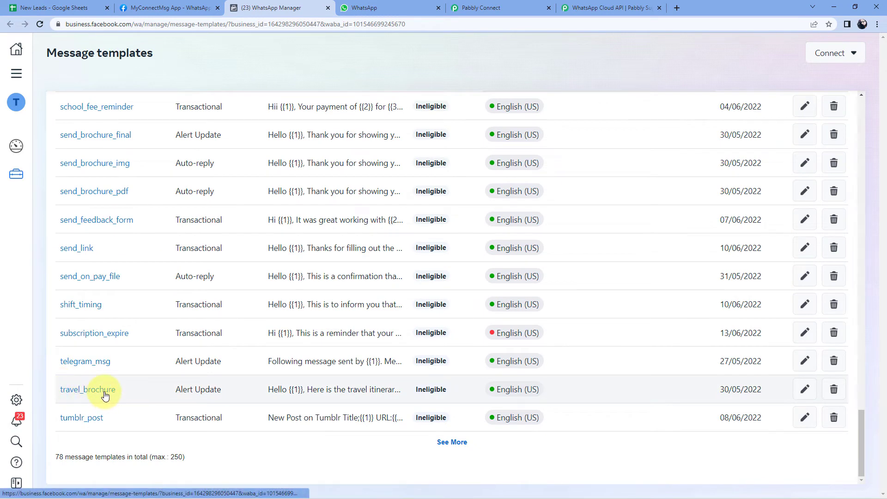
left_click(88, 389)
scroll(490, 262, "up", 6)
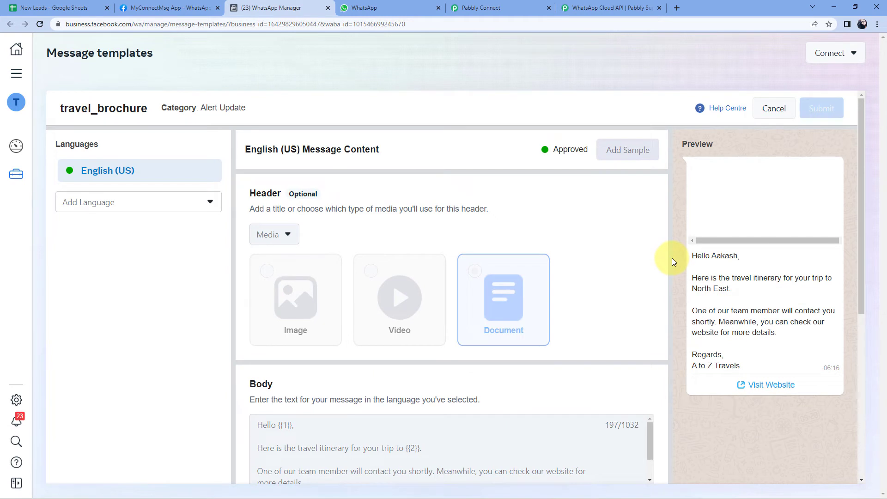
left_click(64, 8)
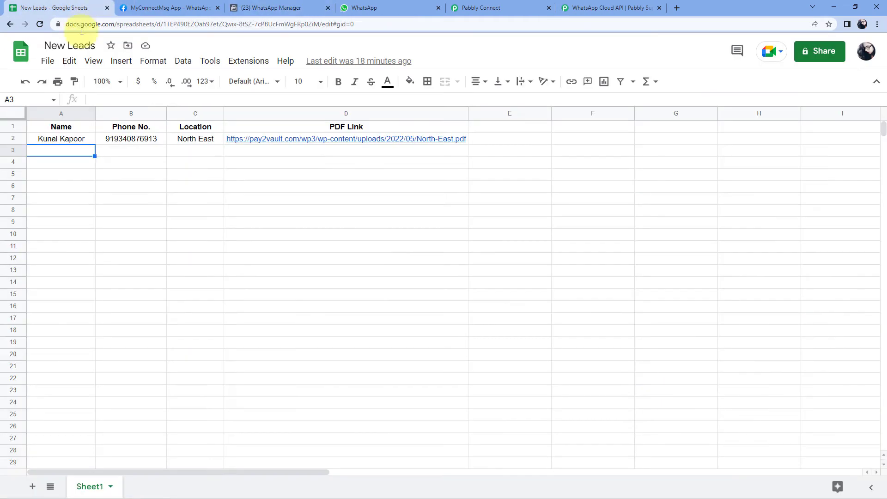
Walk through the New Leads columns Name, Phone No., Location and PDF Link, then return to travel_brochure
left_click(123, 153)
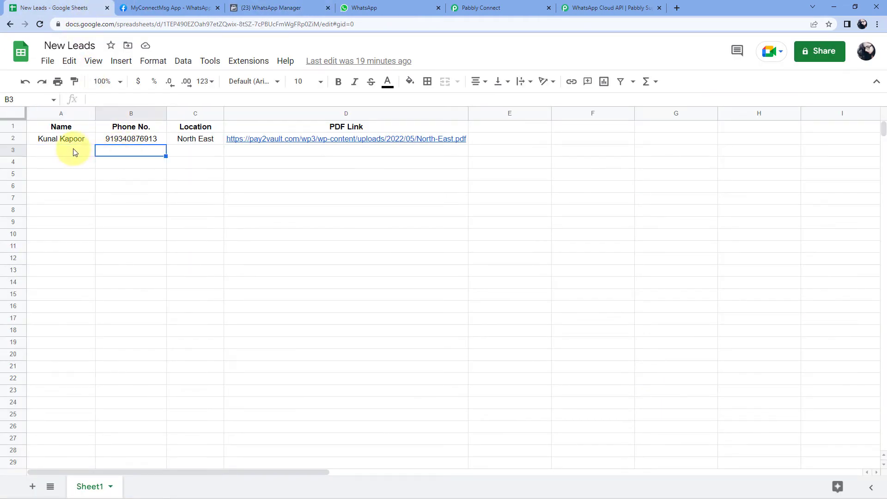
left_click(73, 151)
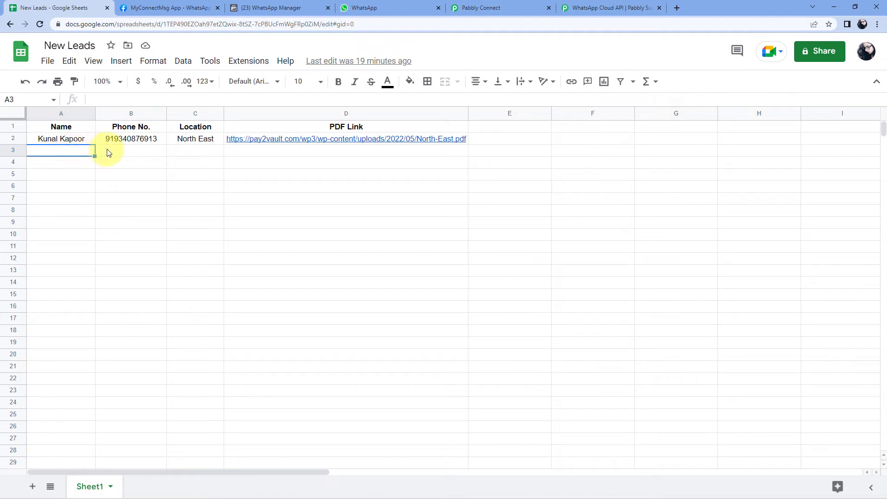
left_click(126, 151)
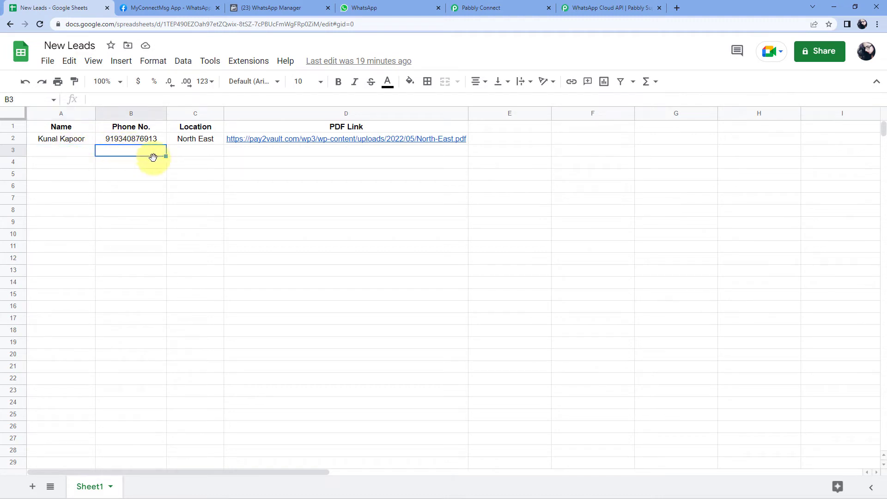
left_click(199, 156)
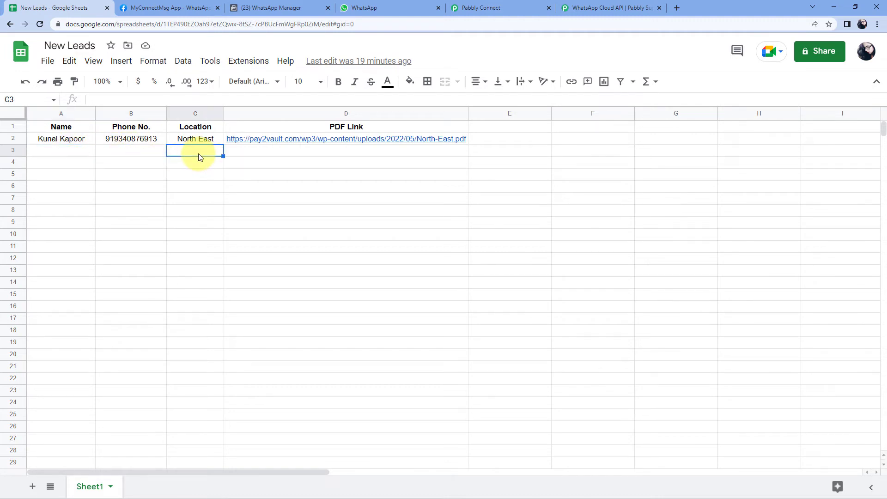
left_click(288, 155)
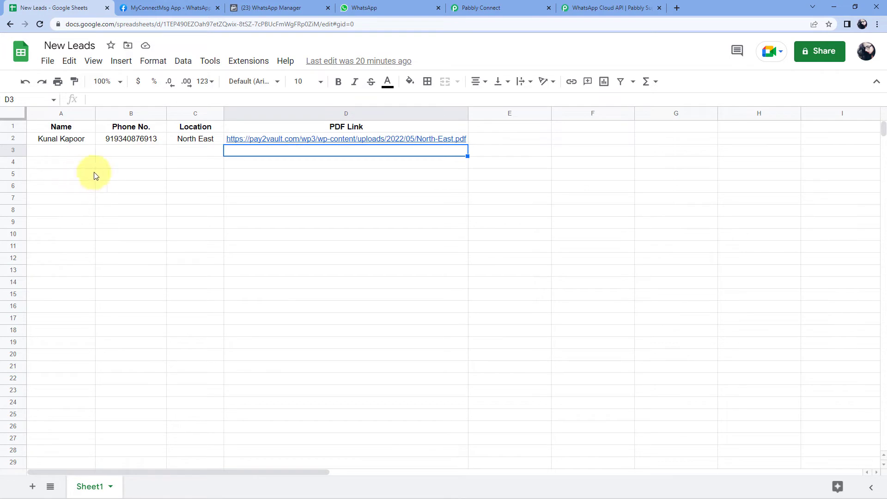
left_click(529, 4)
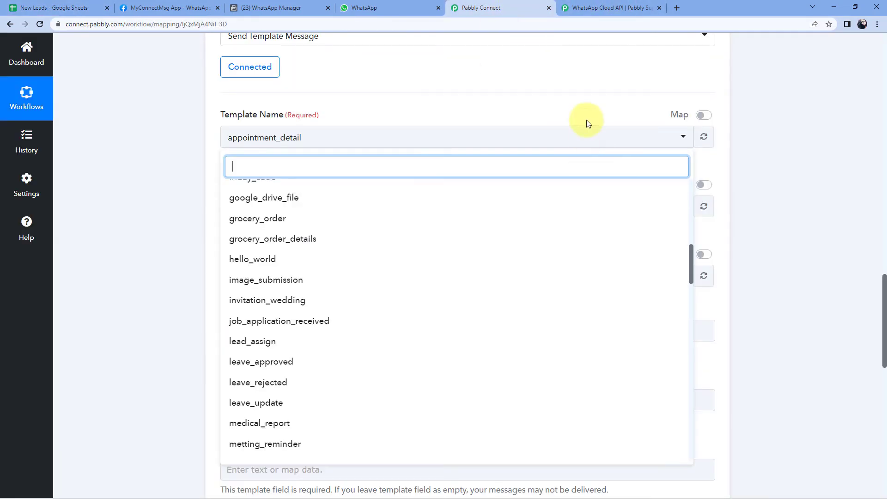
left_click(295, 4)
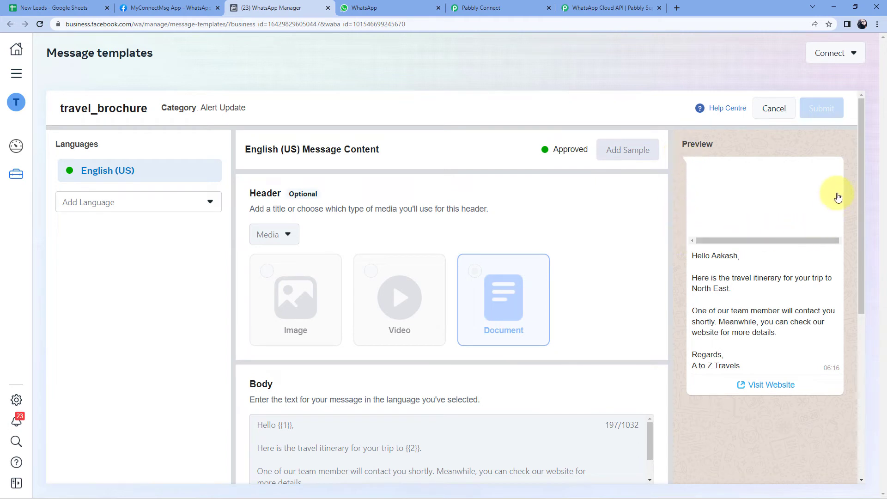
scroll(675, 184, "down", 2)
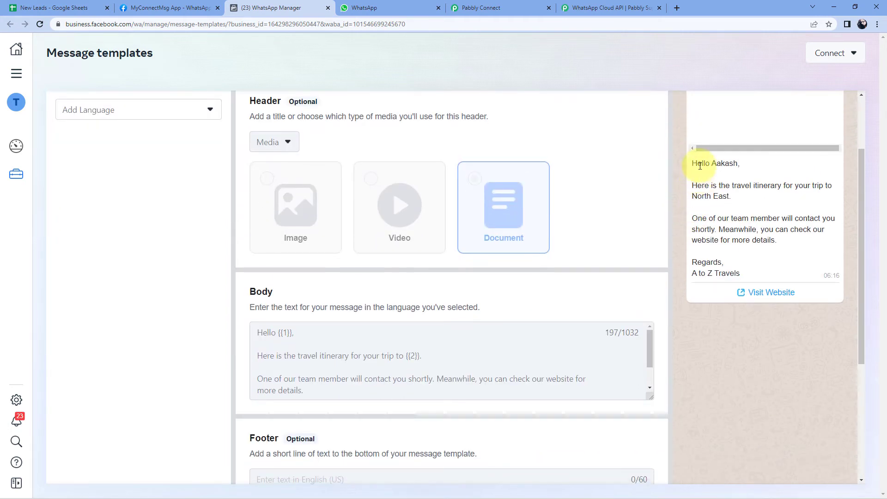
left_click_drag(697, 182, 742, 270)
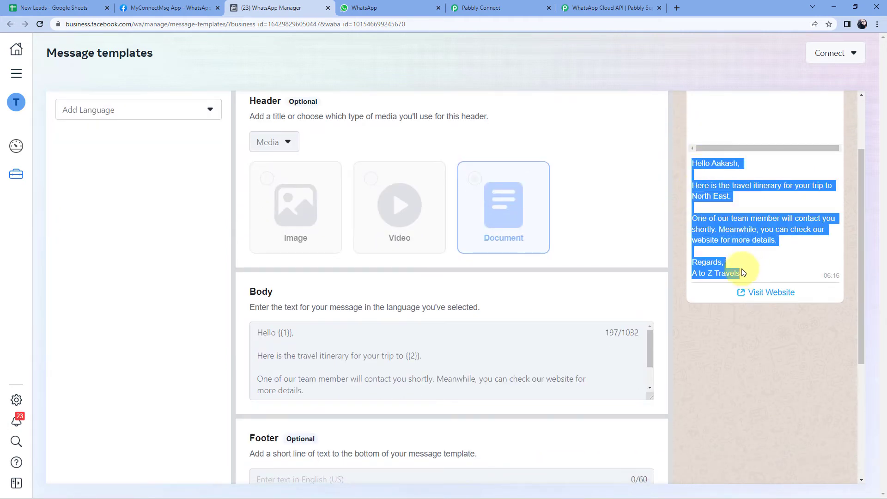
left_click(676, 198)
scroll(370, 289, "down", 1)
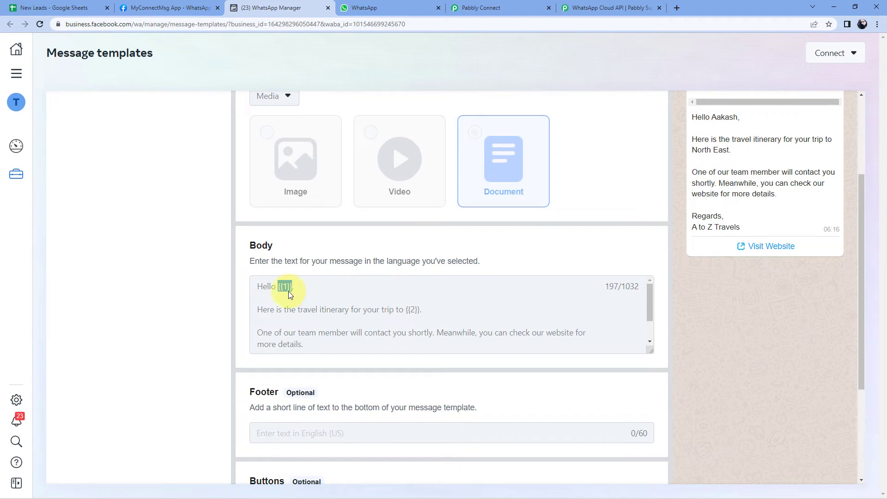
left_click(259, 312)
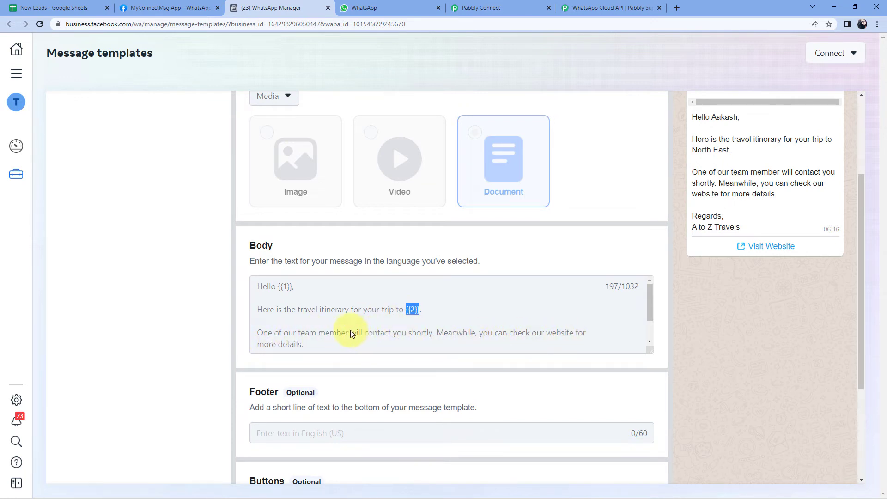
scroll(350, 330, "down", 1)
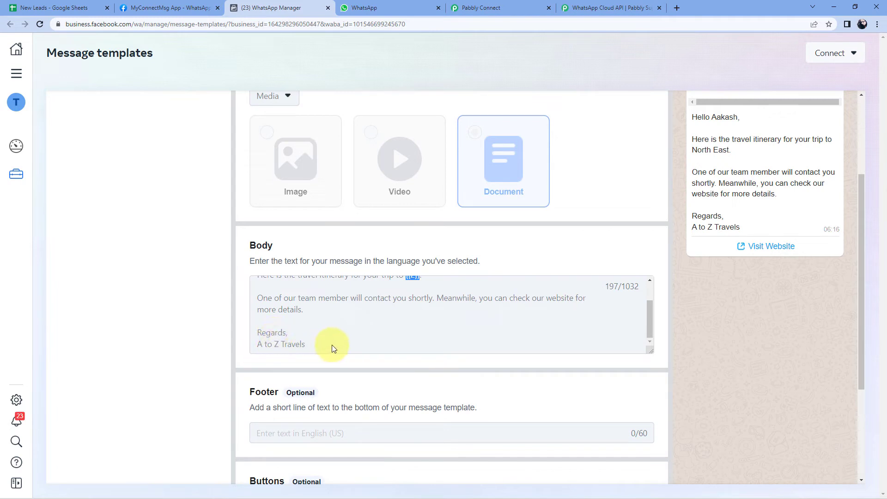
scroll(351, 341, "up", 1)
scroll(594, 258, "up", 1)
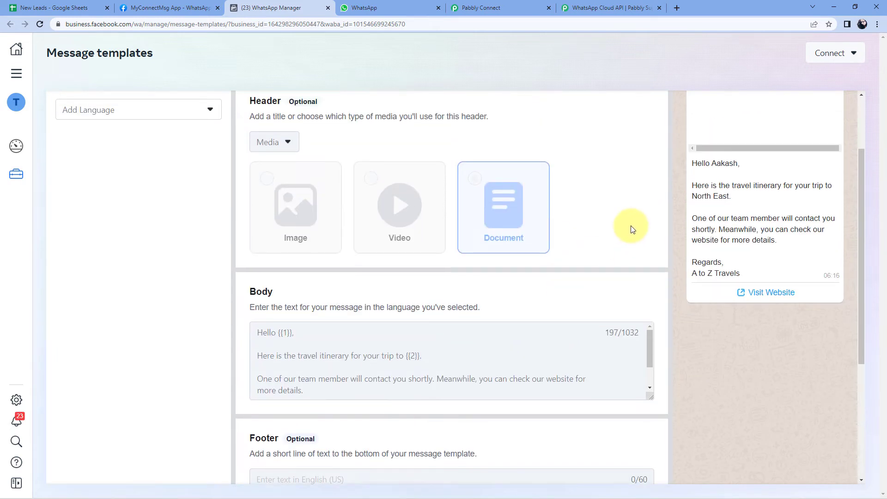
scroll(630, 227, "up", 2)
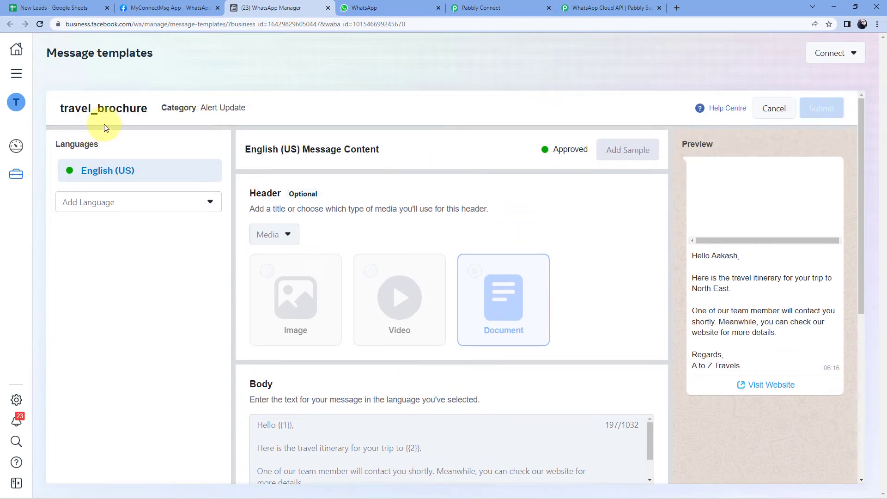
Search 'travel' and select travel_brochure as the template, then begin the Recipient Mobile Number field
left_click(491, 7)
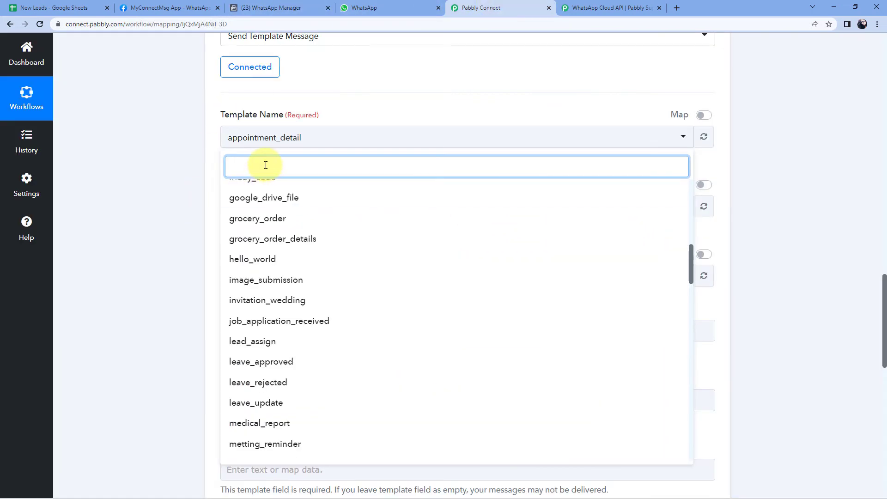
type("travel")
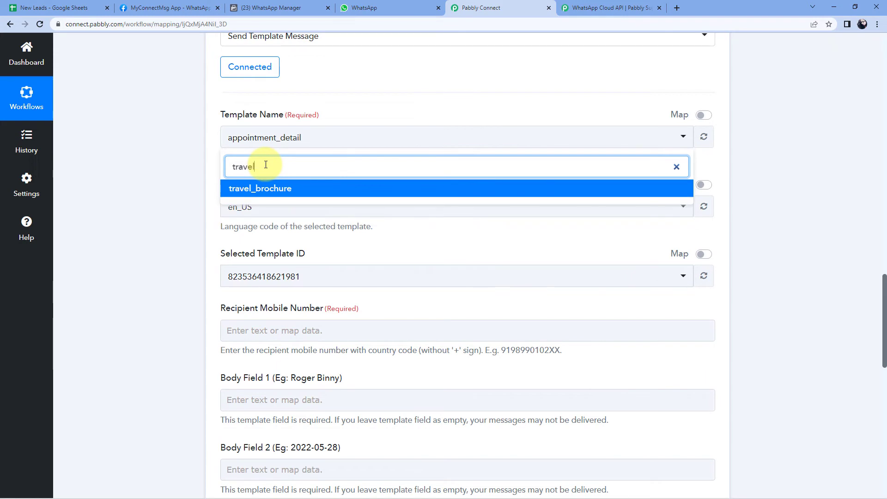
left_click(273, 188)
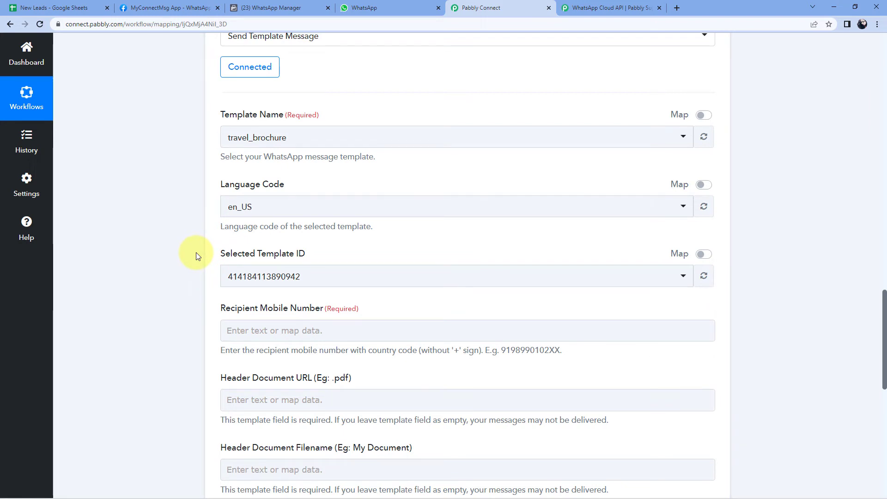
scroll(196, 252, "down", 2)
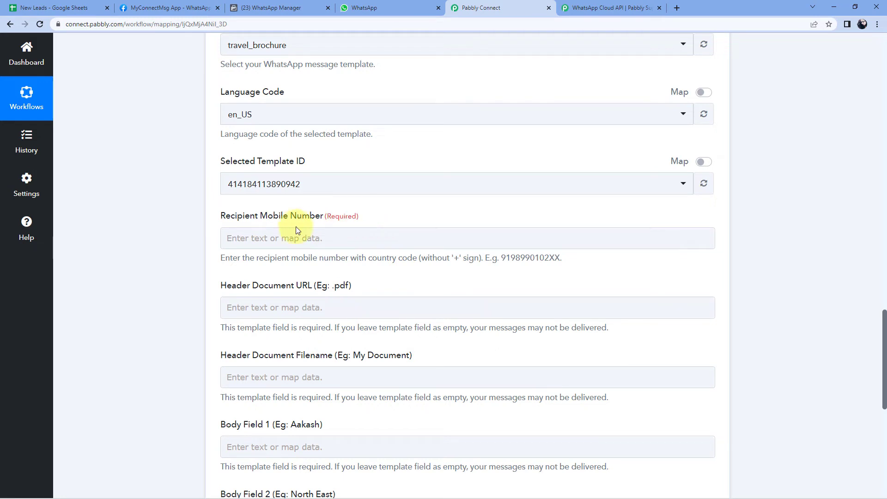
left_click(292, 237)
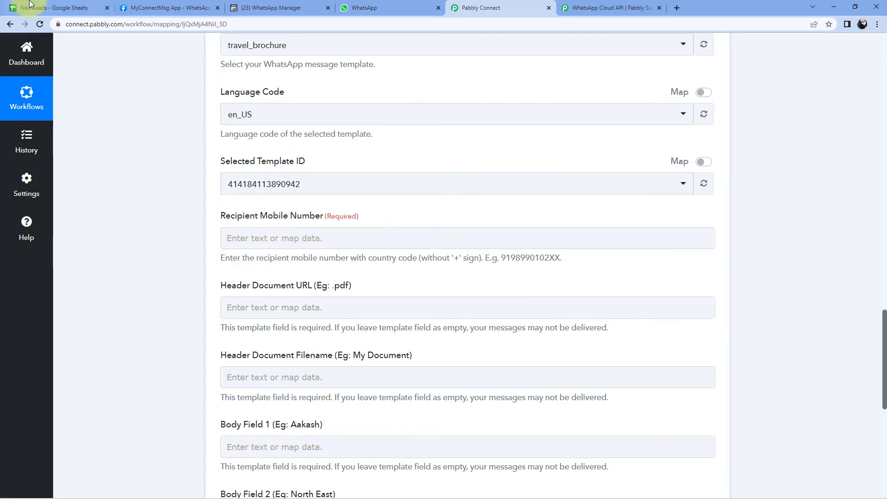
left_click(51, 8)
Check the lead's Phone No. value in the sheet and in Pabbly's trigger data
left_click(131, 140)
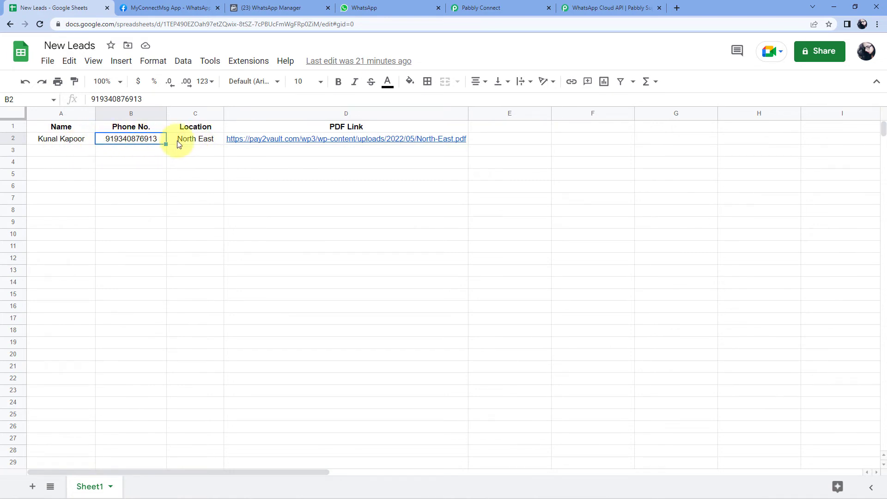
left_click(481, 8)
scroll(372, 174, "up", 15)
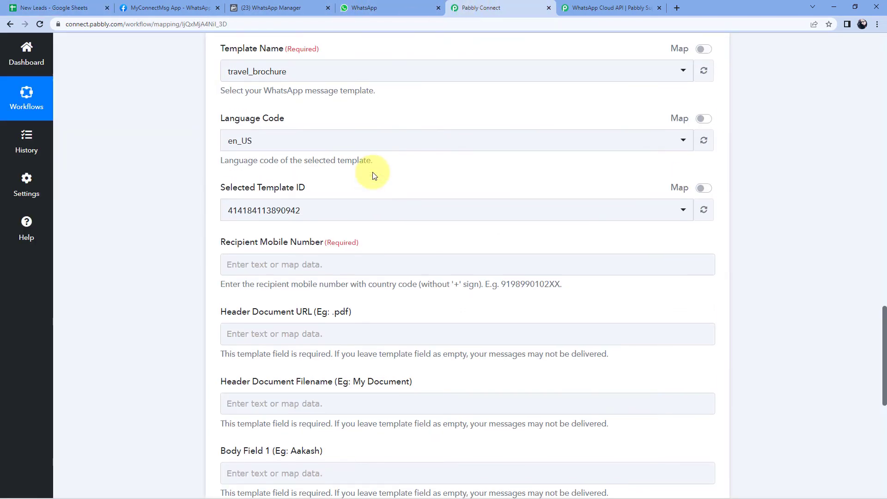
scroll(489, 193, "up", 2)
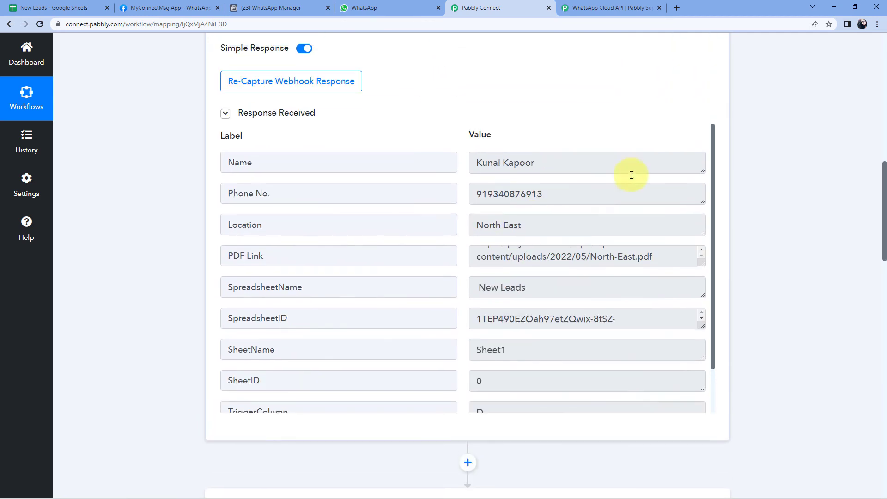
left_click(533, 193)
double_click(534, 193)
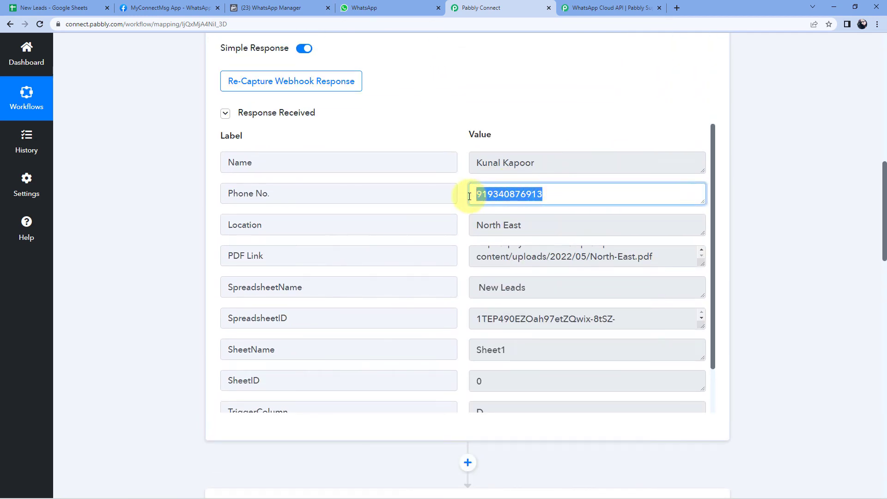
left_click(568, 197)
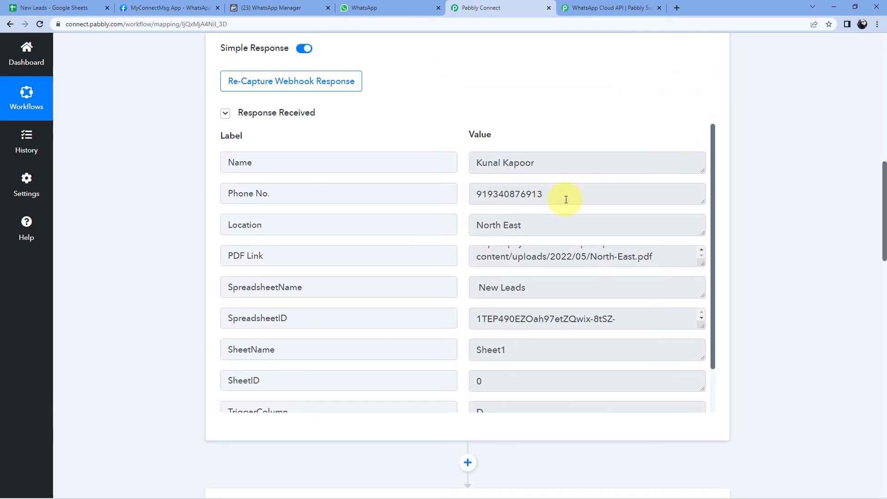
scroll(794, 225, "down", 14)
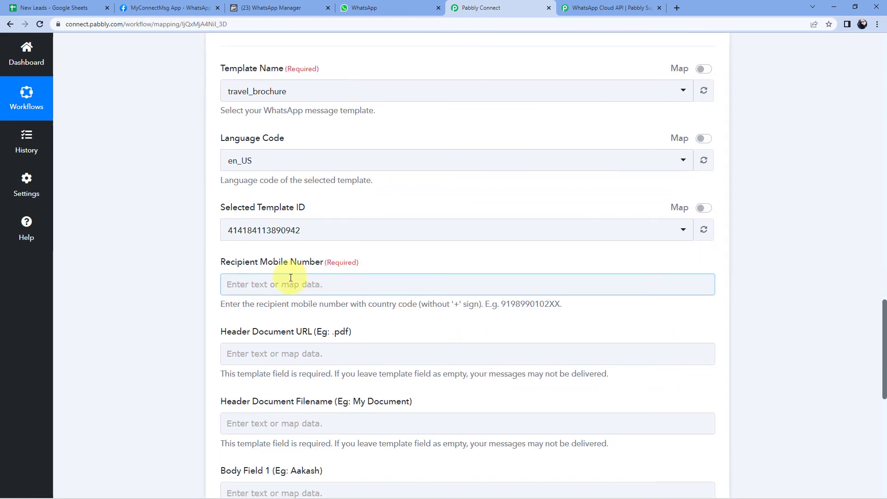
scroll(191, 276, "down", 2)
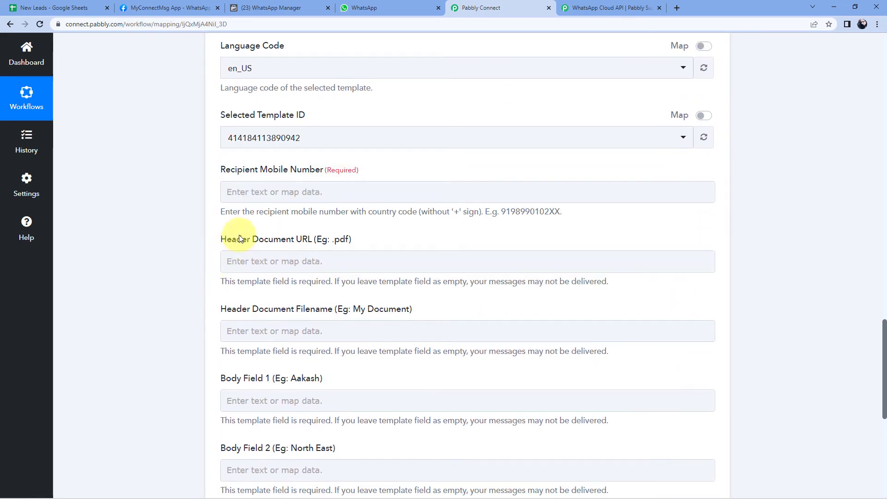
Map the Google Sheets Phone No. field into Recipient Mobile Number
left_click(253, 194)
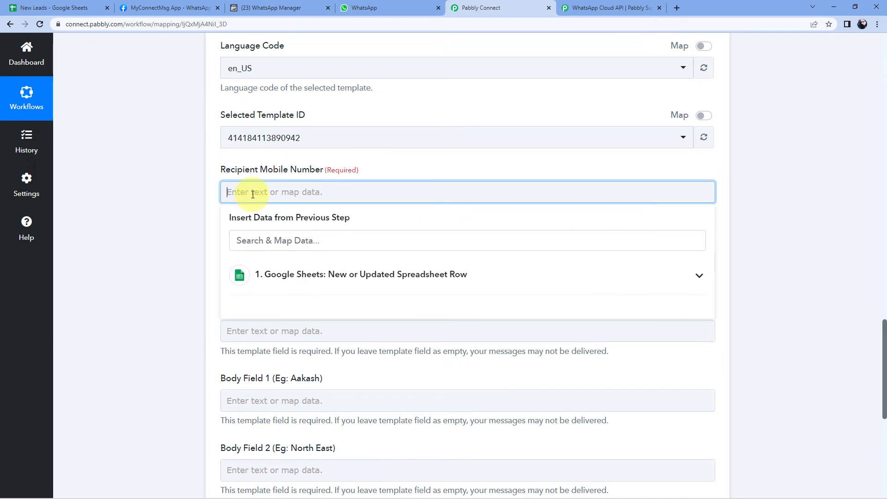
left_click(298, 288)
scroll(300, 289, "down", 2)
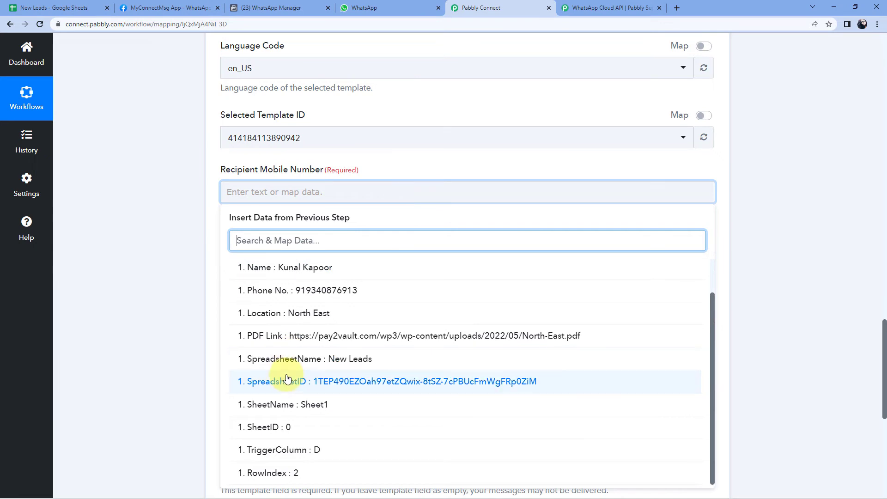
left_click(291, 291)
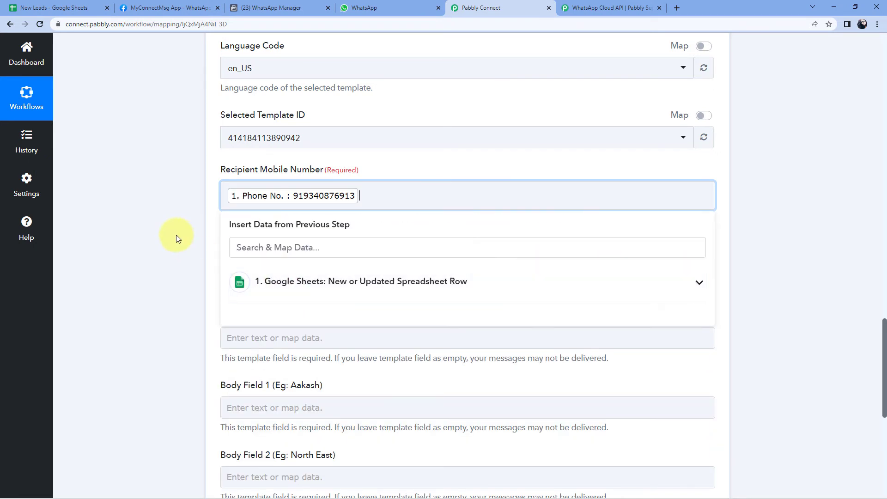
left_click(176, 237)
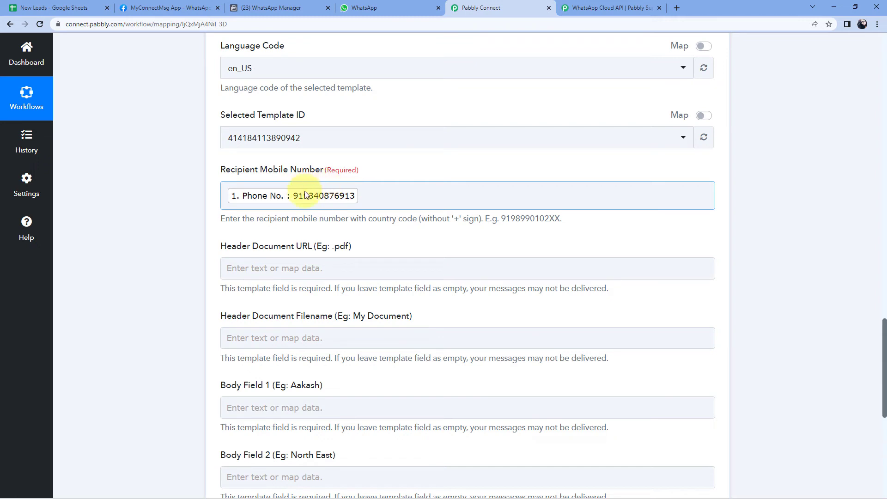
Remove the extra 91 prefix from the mapped recipient number
left_click(226, 194)
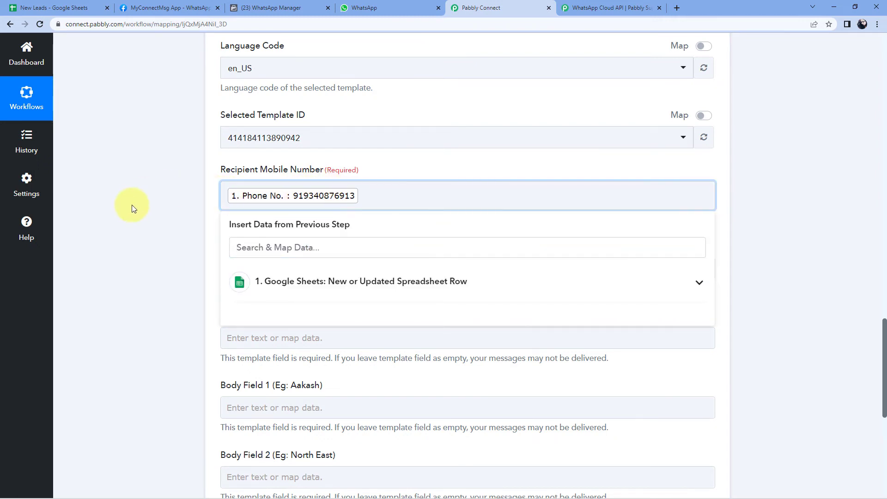
type("91")
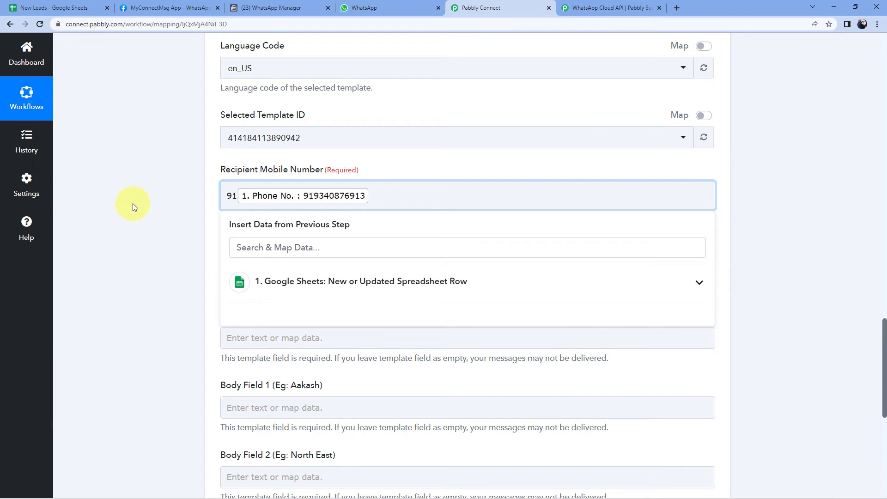
left_click(162, 212)
left_click_drag(236, 196, 195, 195)
key("BackSpace")
left_click(152, 203)
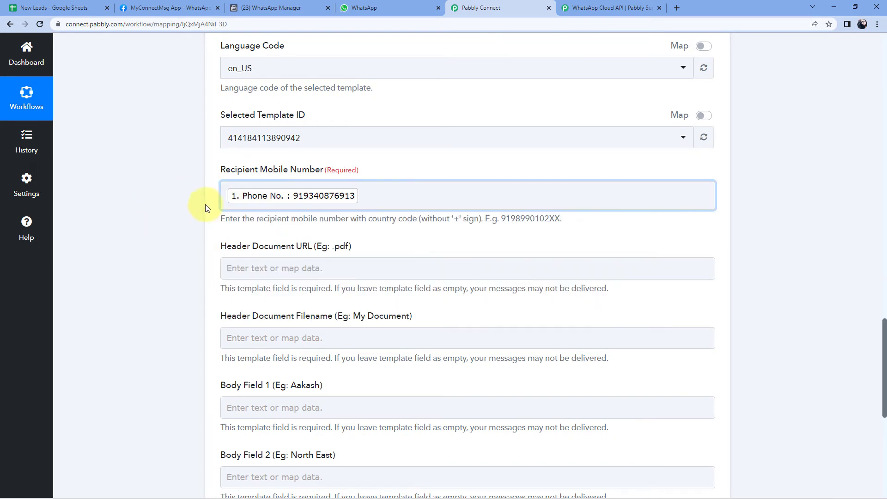
scroll(348, 182, "down", 2)
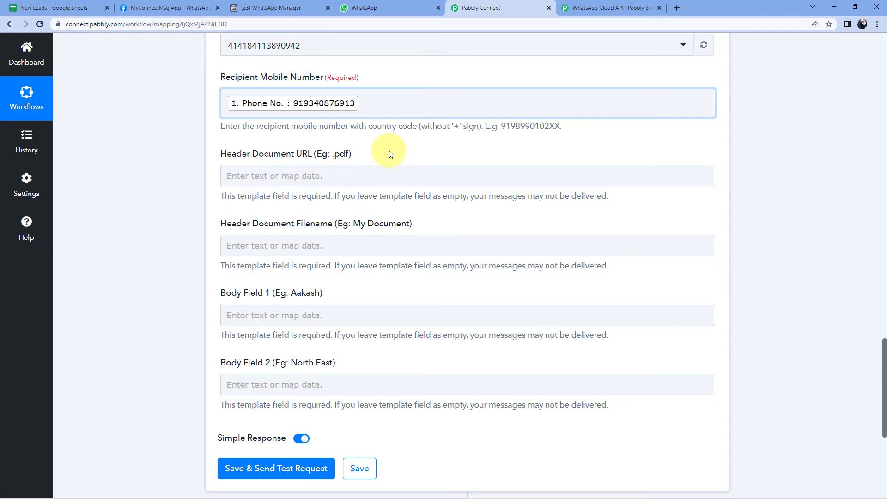
Map the Google Sheets PDF Link field into Header Document URL
left_click(266, 176)
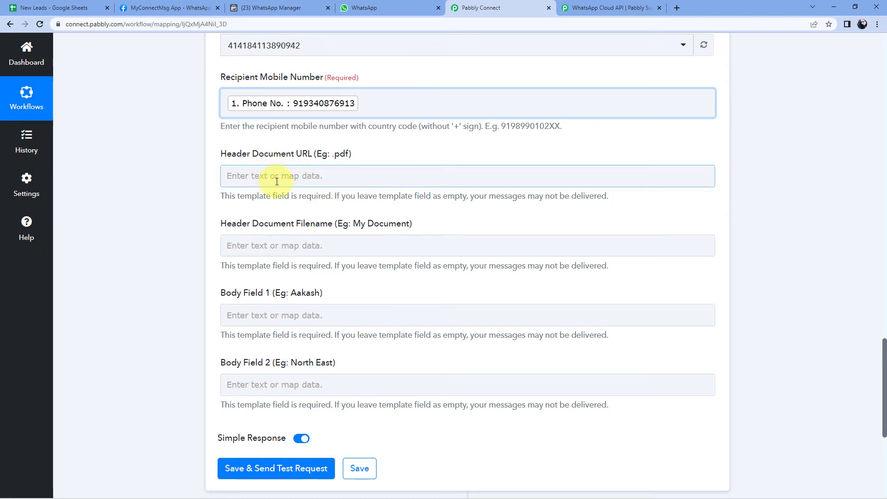
left_click(276, 179)
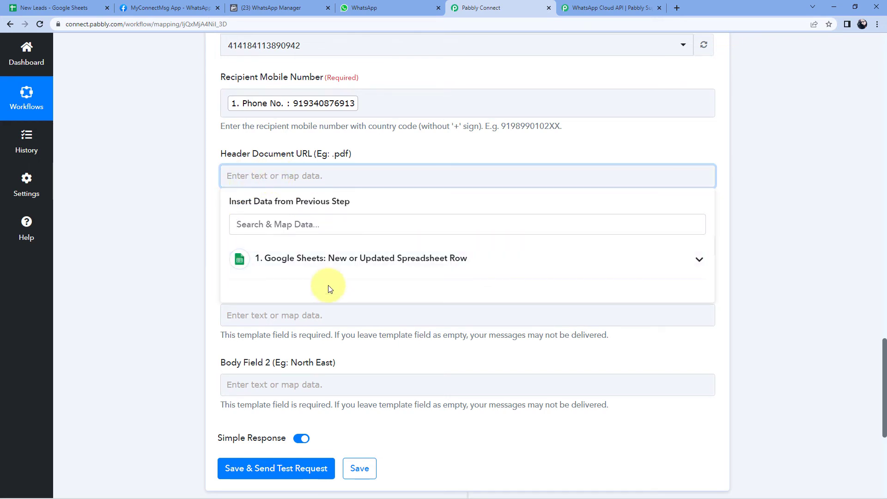
left_click(352, 259)
scroll(347, 329, "down", 1)
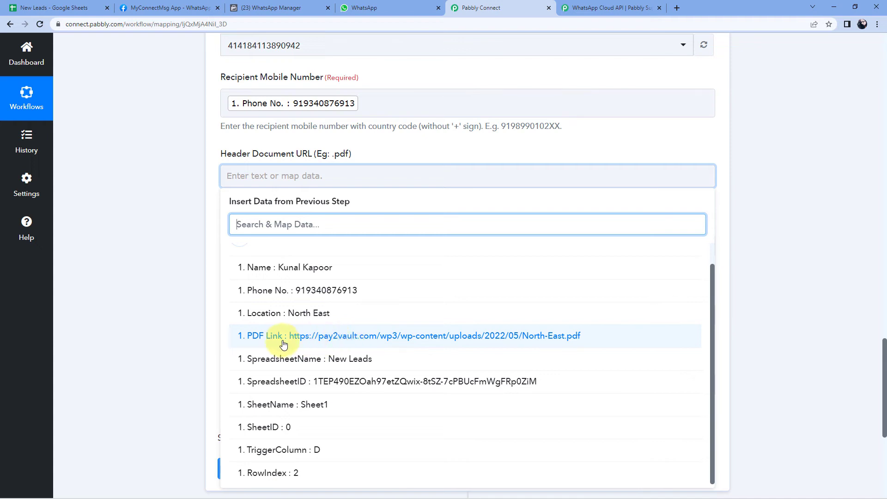
left_click(361, 339)
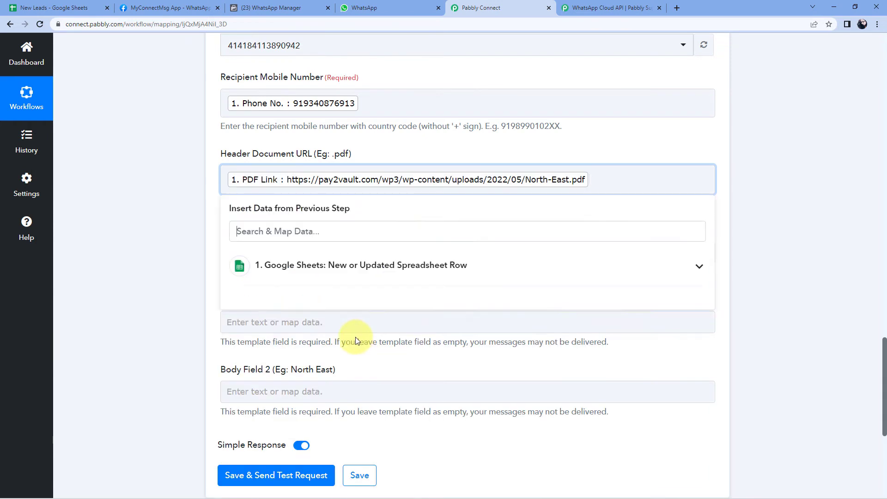
left_click(196, 231)
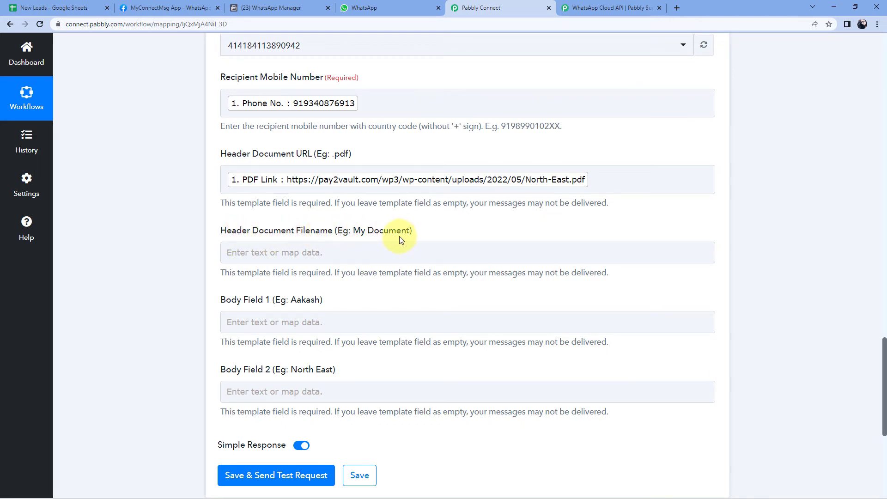
Enter 'Travel Guide' as the Header Document Filename
left_click(325, 254)
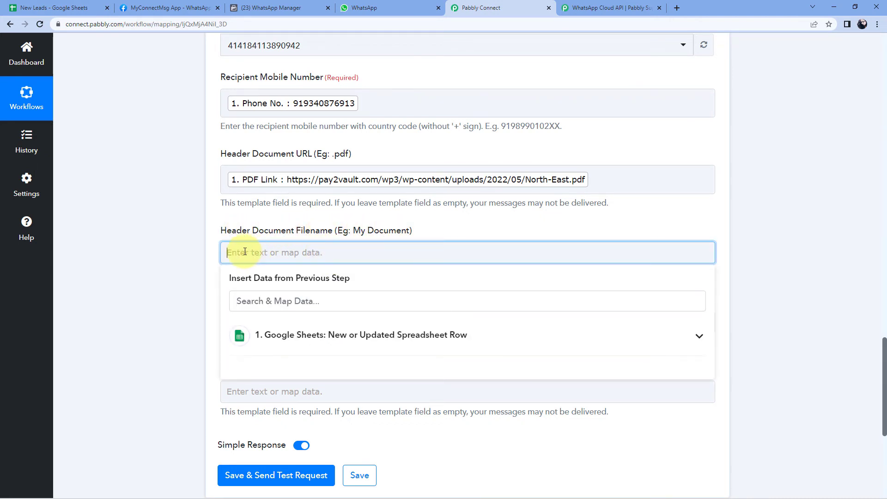
type("Trave")
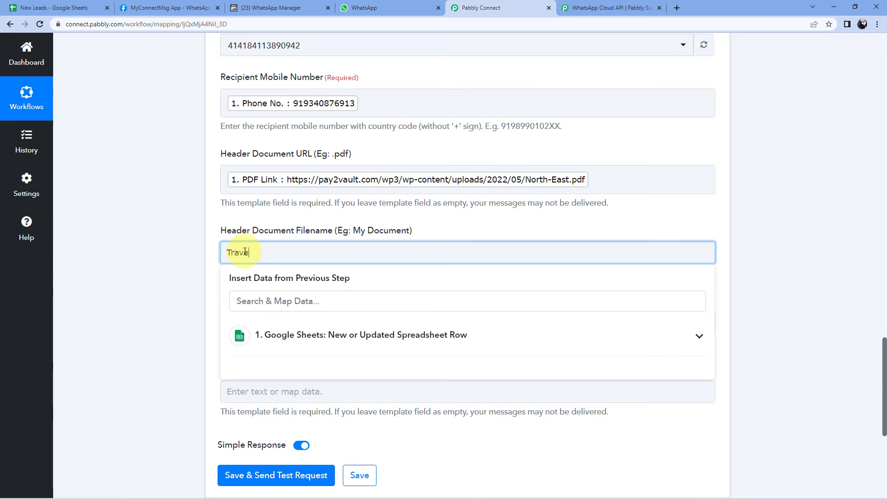
type("l Guide")
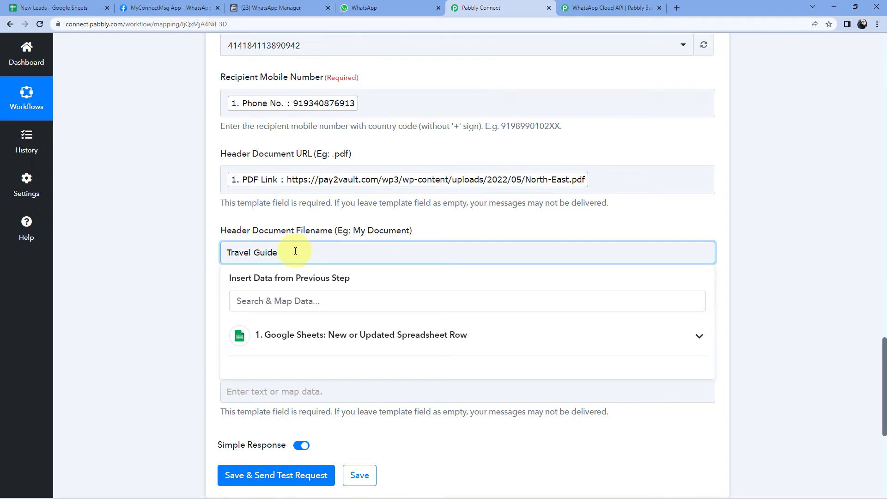
left_click(187, 261)
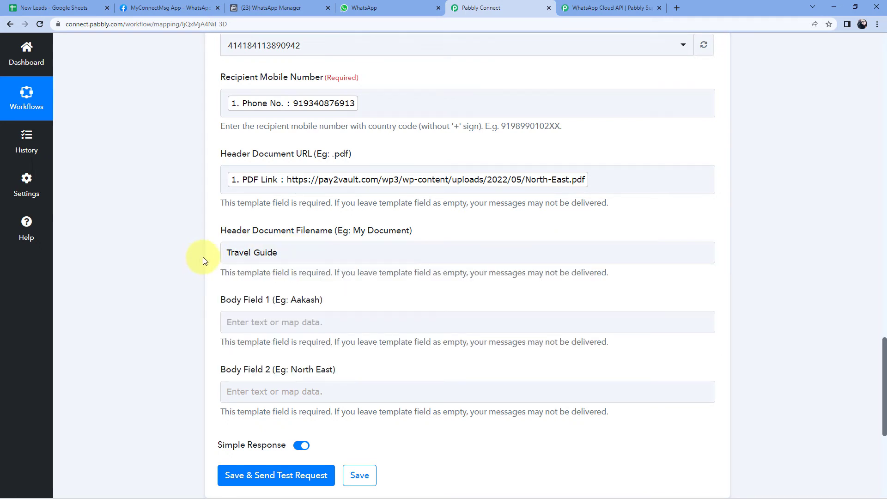
left_click(298, 249)
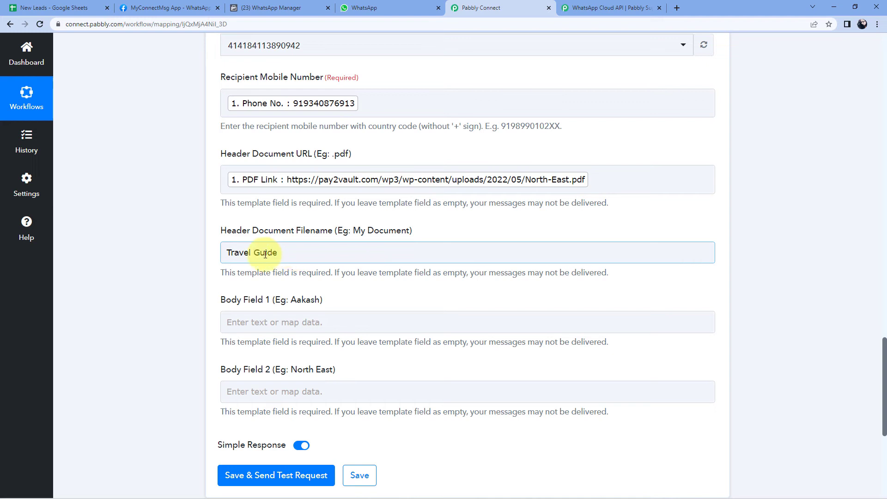
scroll(174, 262, "down", 1)
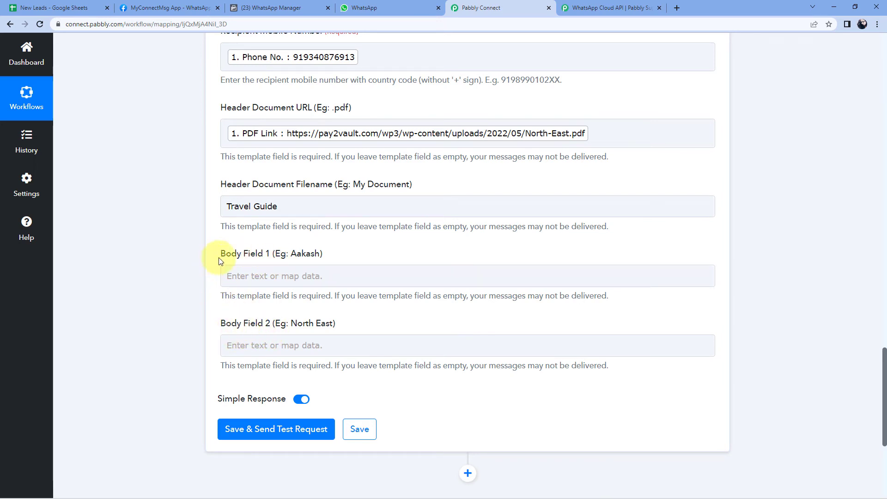
Map the row's Name value into Body Field 1 after checking the template
left_click(273, 8)
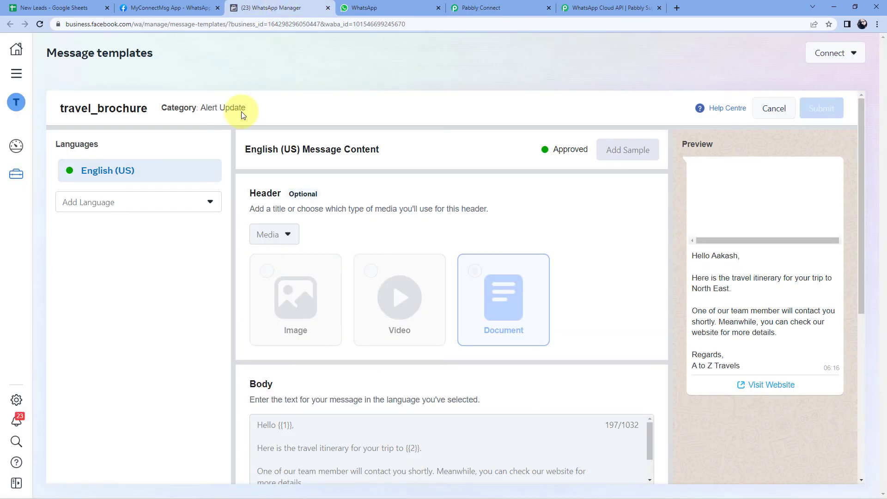
scroll(419, 286, "down", 3)
scroll(419, 286, "down", 1)
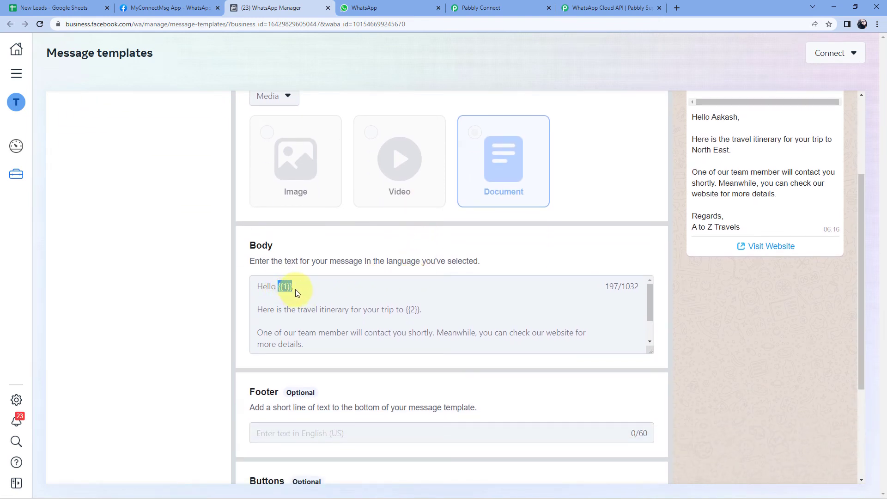
left_click(489, 7)
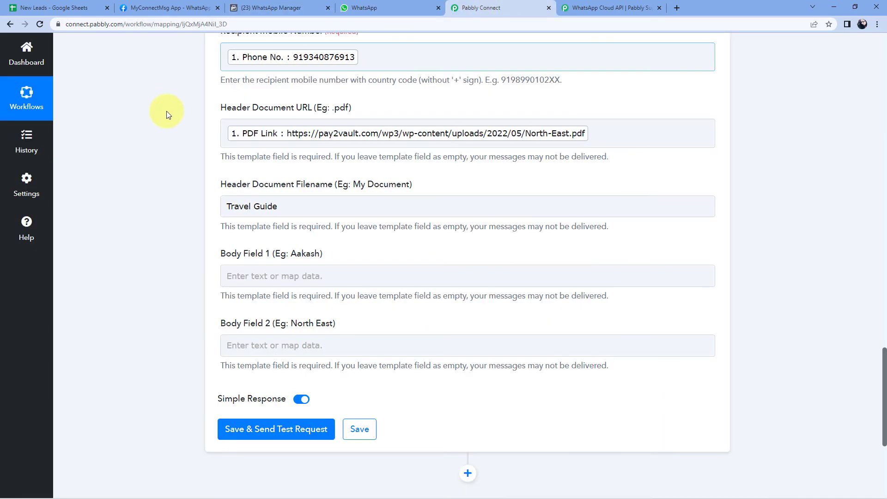
left_click(246, 273)
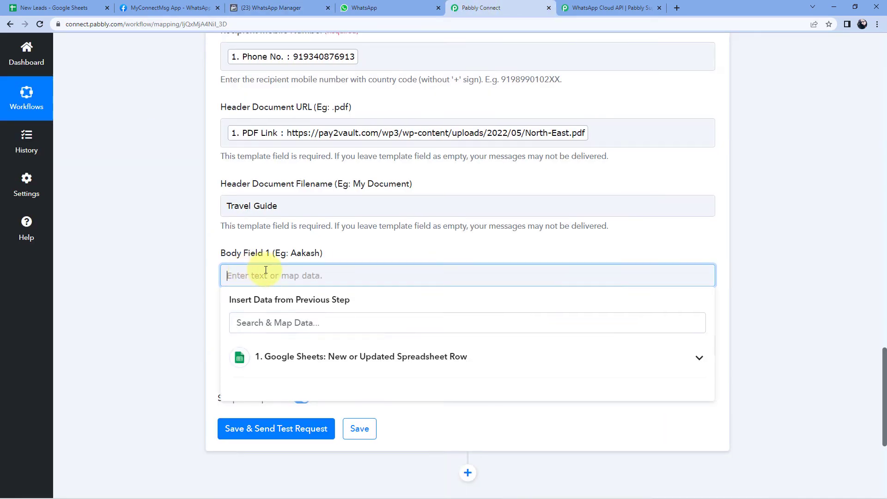
scroll(296, 273, "down", 2)
left_click(334, 273)
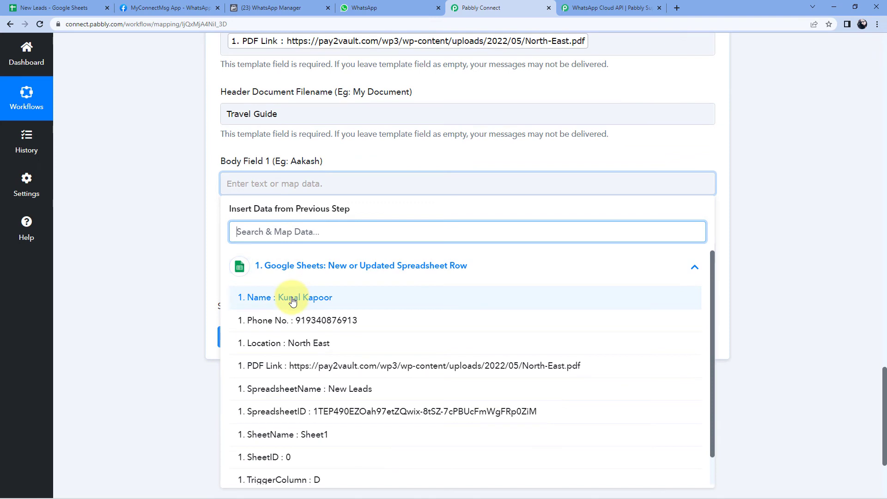
left_click(264, 302)
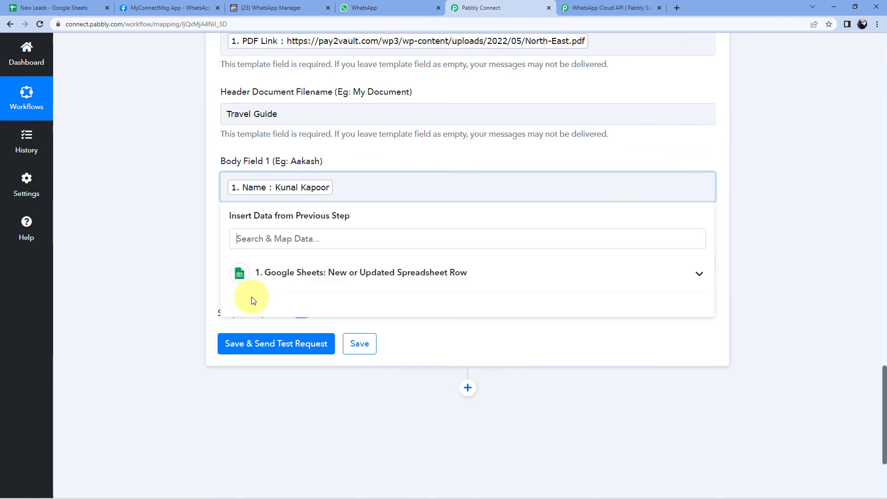
left_click(169, 243)
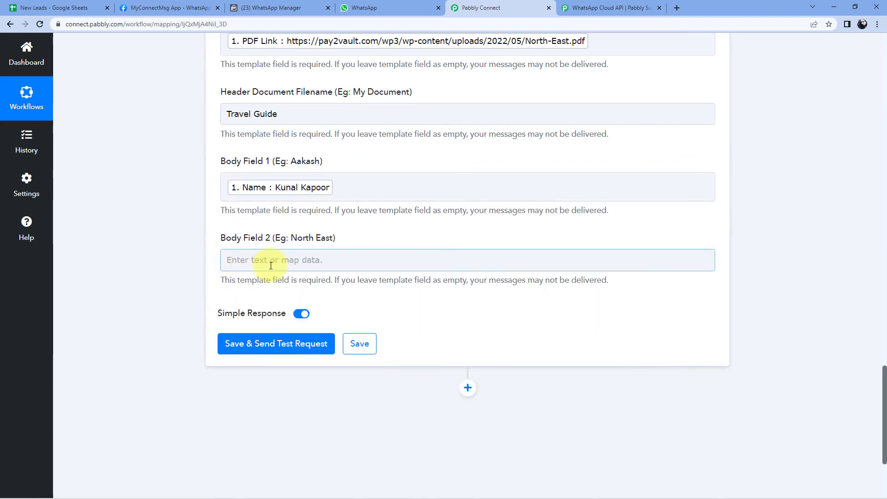
Map the row's Location value into Body Field 2 for the second placeholder
left_click(277, 8)
left_click_drag(420, 310, 407, 311)
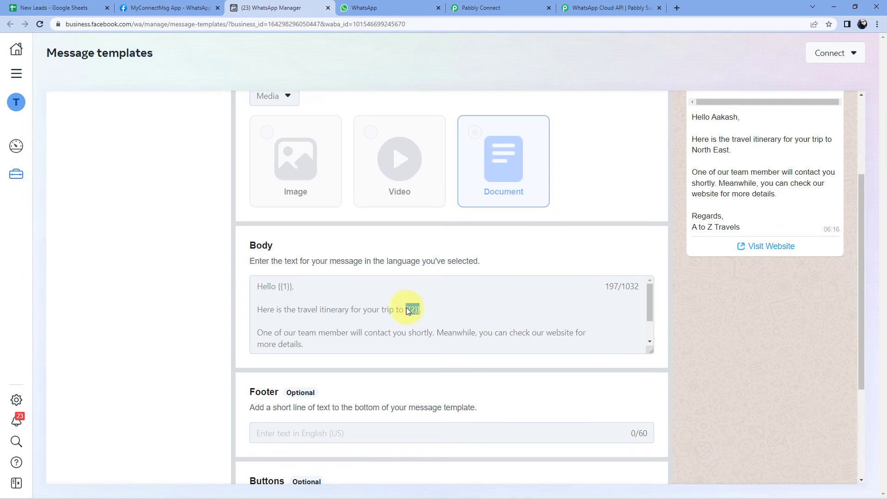
left_click(490, 8)
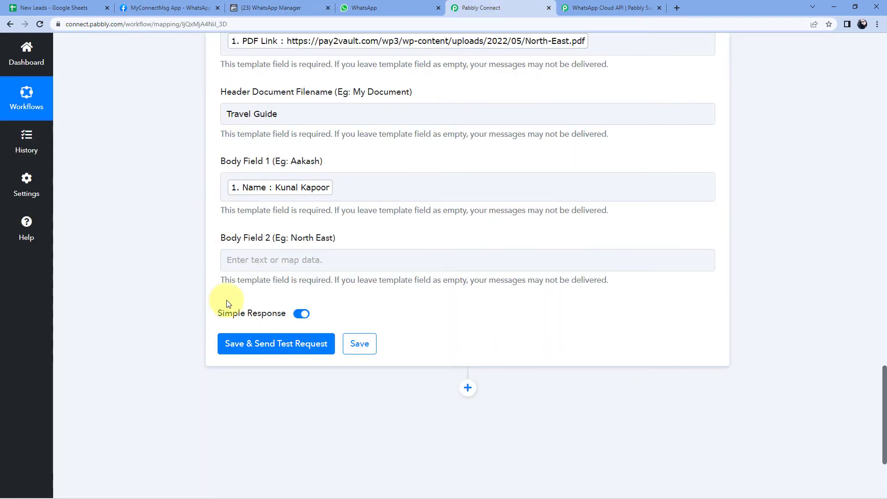
left_click(250, 264)
left_click(237, 340)
scroll(179, 308, "down", 3)
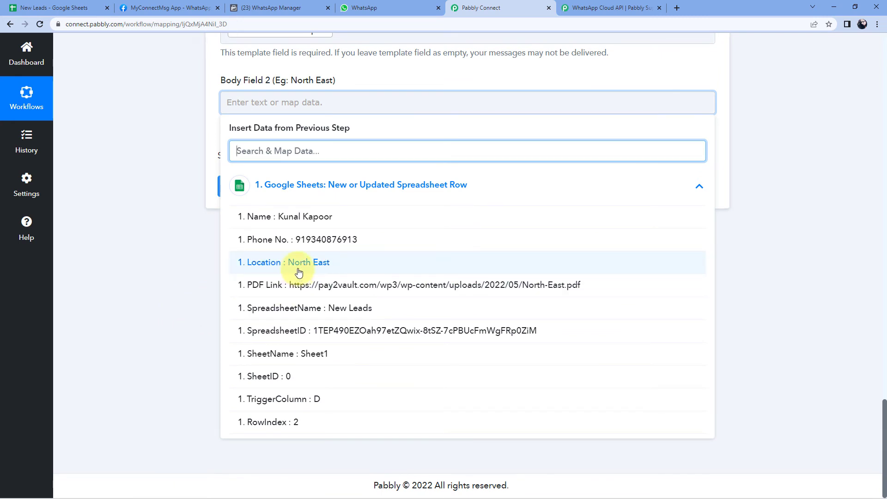
left_click(296, 262)
left_click(162, 116)
scroll(172, 140, "up", 3)
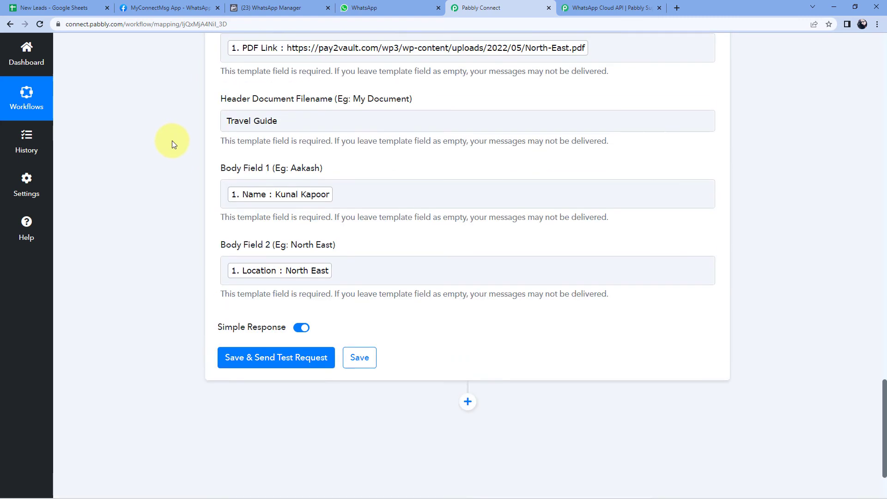
scroll(171, 141, "up", 2)
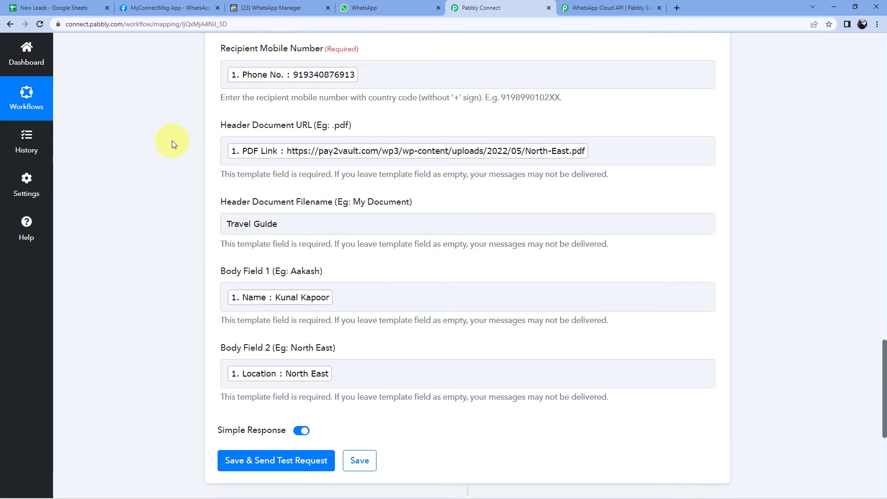
scroll(172, 140, "down", 3)
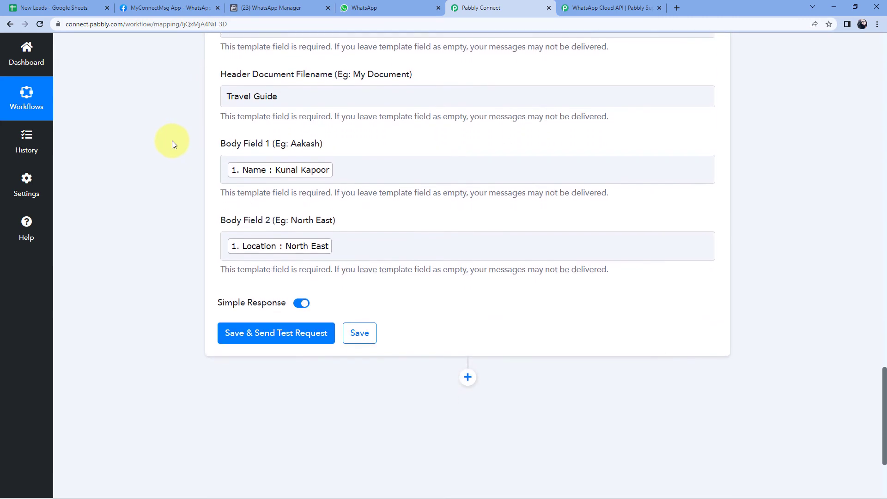
Save the WhatsApp step, send the test request, and review the returned message ID
left_click(295, 331)
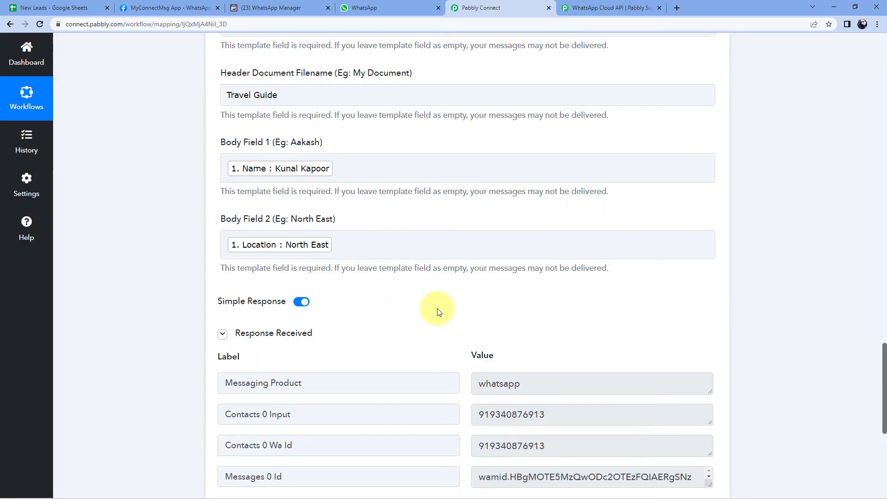
scroll(438, 312, "down", 1)
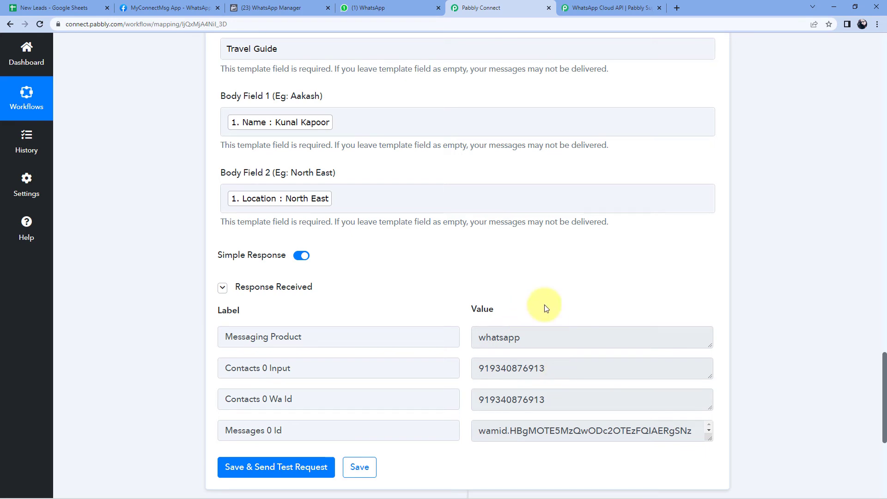
scroll(540, 303, "up", 5)
scroll(397, 296, "down", 5)
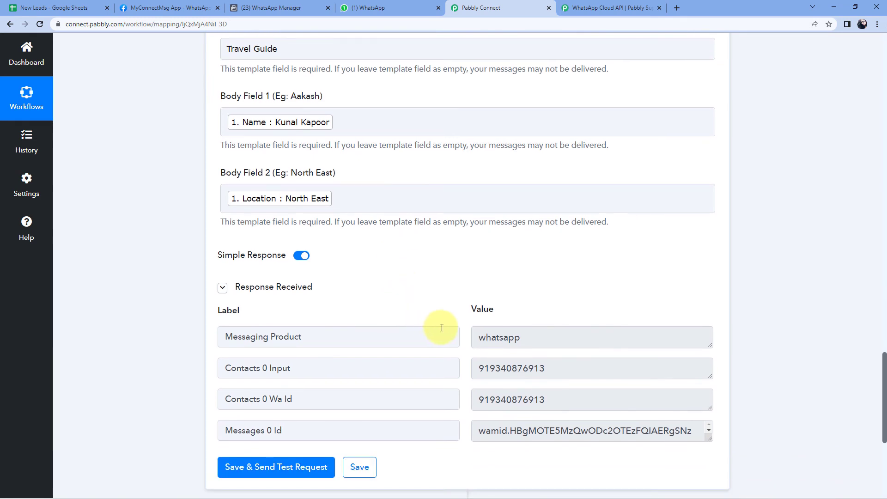
double_click(539, 368)
left_click(455, 309)
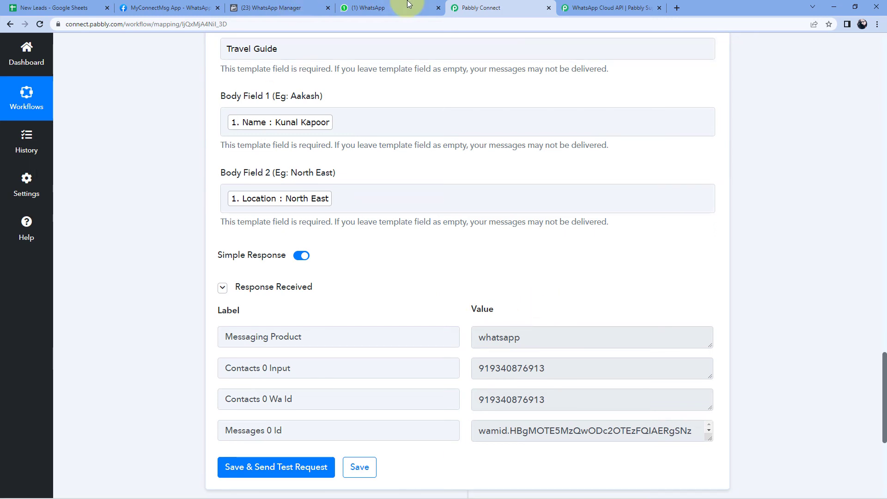
left_click(389, 9)
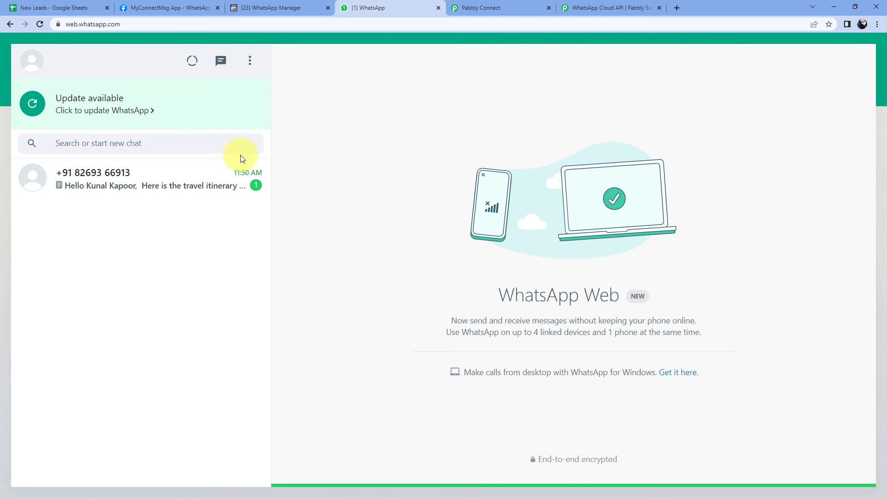
Open the newly received WhatsApp conversation and compare it with the sheet row
left_click(193, 181)
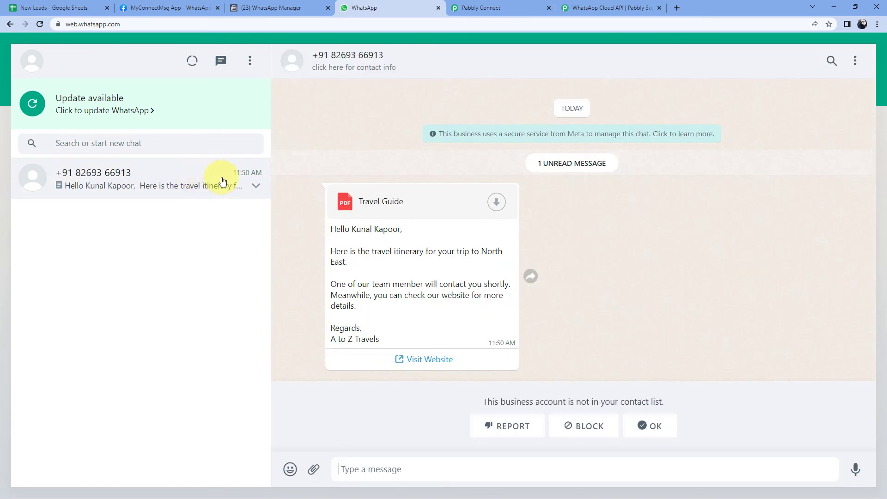
left_click(86, 8)
left_click(364, 8)
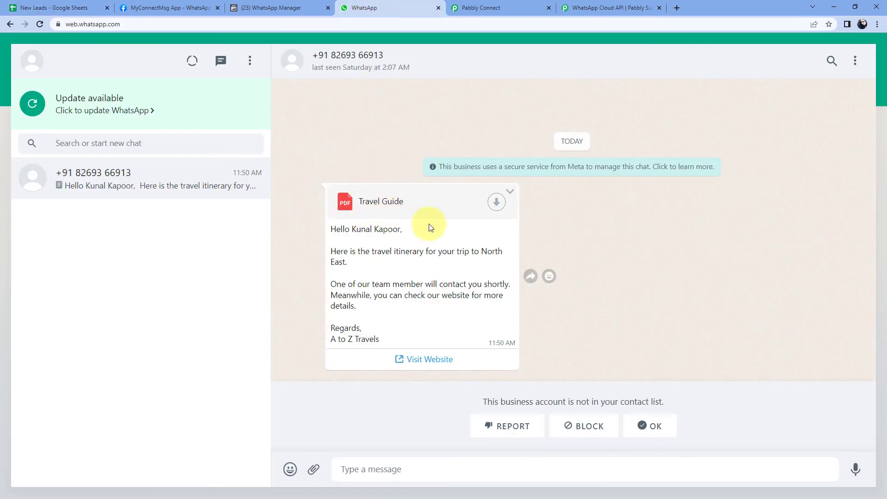
Download the Travel Guide PDF, open it to verify, then close it
left_click(496, 203)
left_click(503, 214)
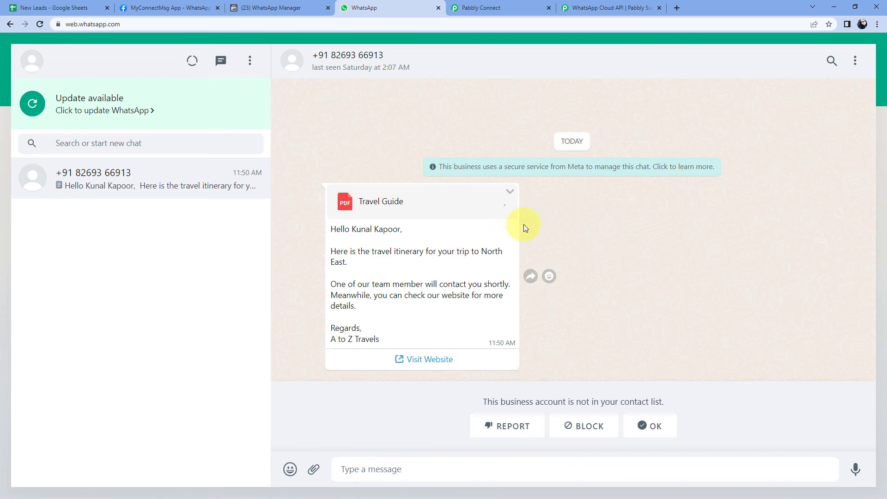
left_click(65, 485)
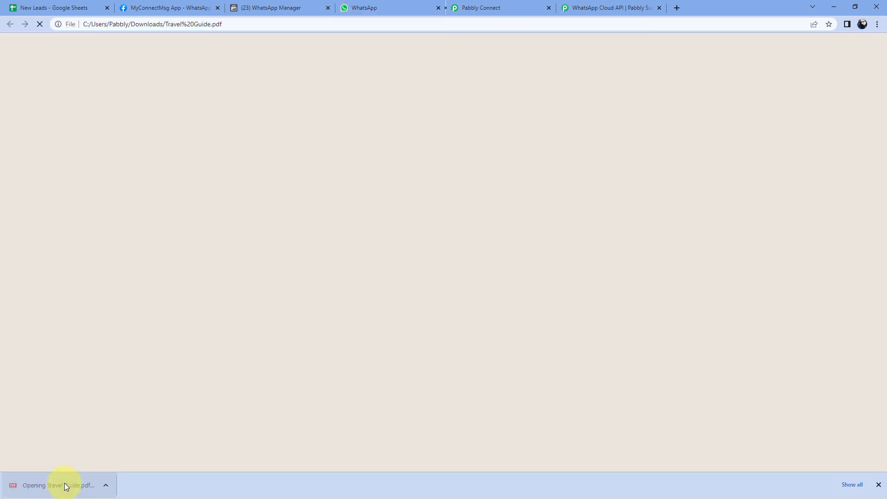
scroll(412, 218, "down", 6)
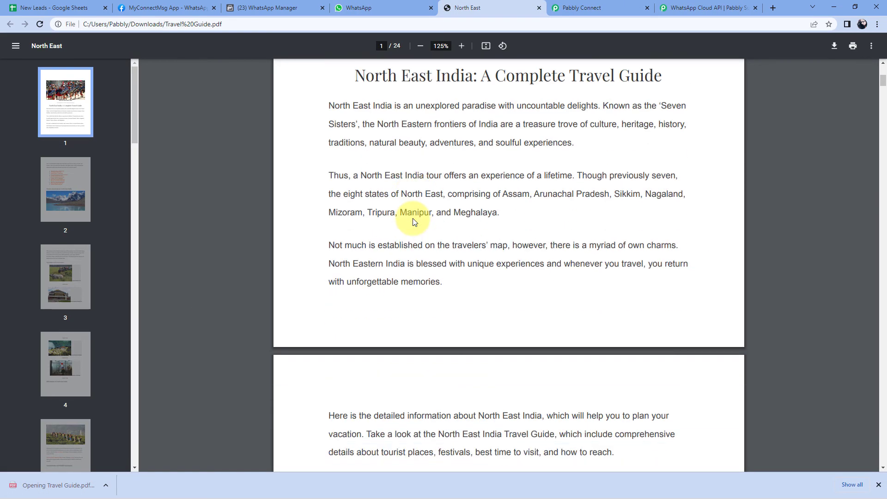
left_click(42, 8)
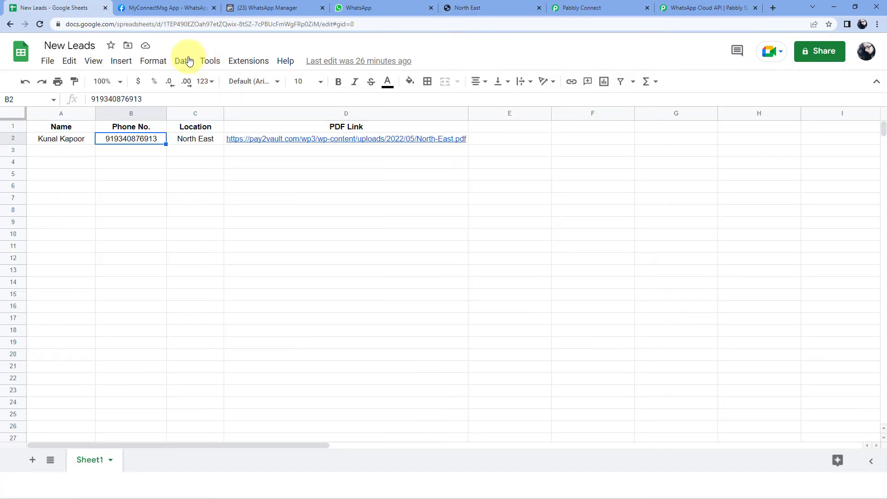
left_click(538, 12)
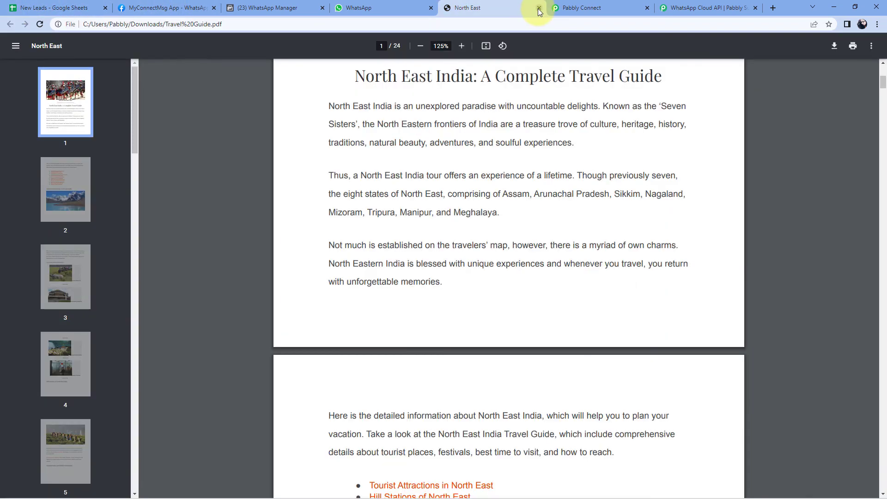
left_click(539, 11)
left_click(403, 6)
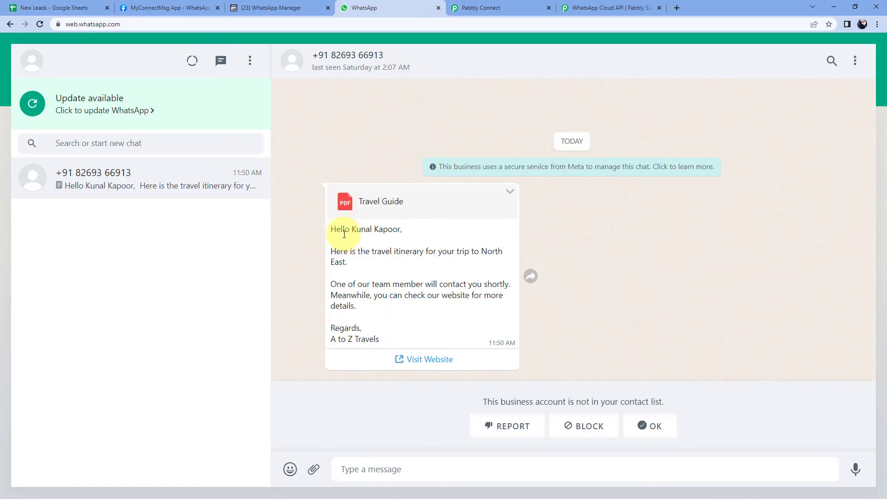
left_click_drag(352, 228, 403, 232)
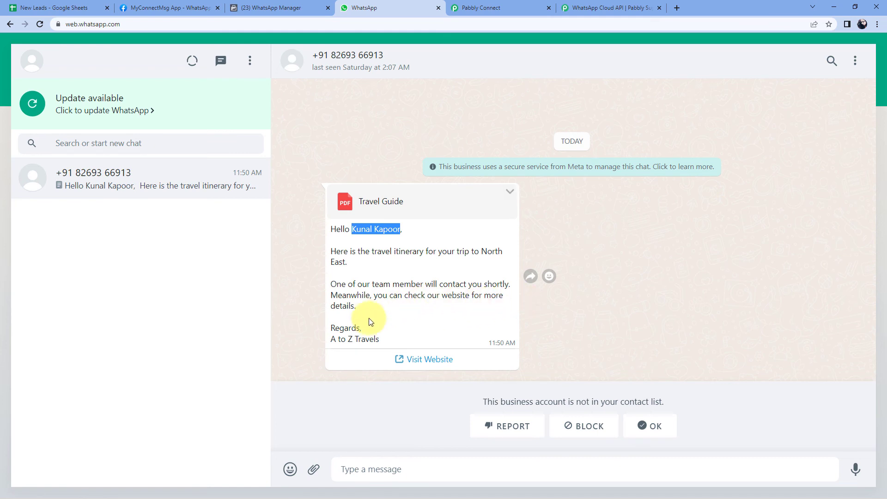
left_click_drag(318, 229, 316, 229)
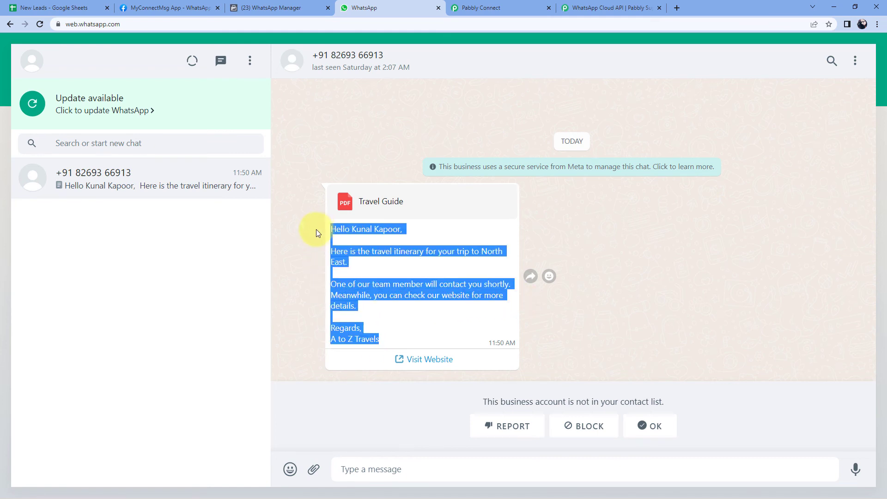
left_click(309, 229)
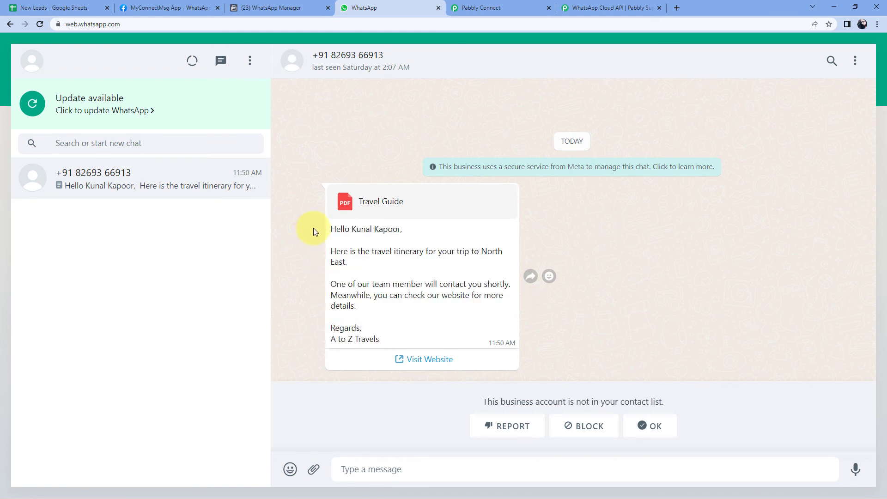
left_click(275, 8)
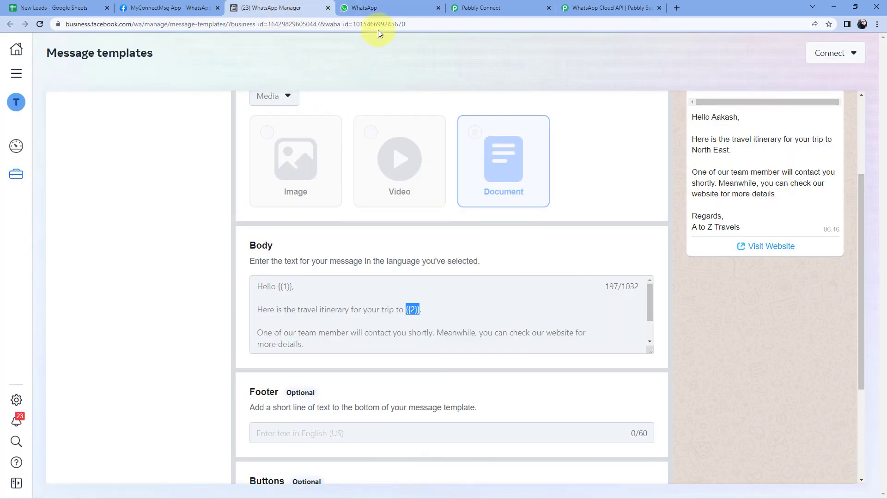
left_click(394, 5)
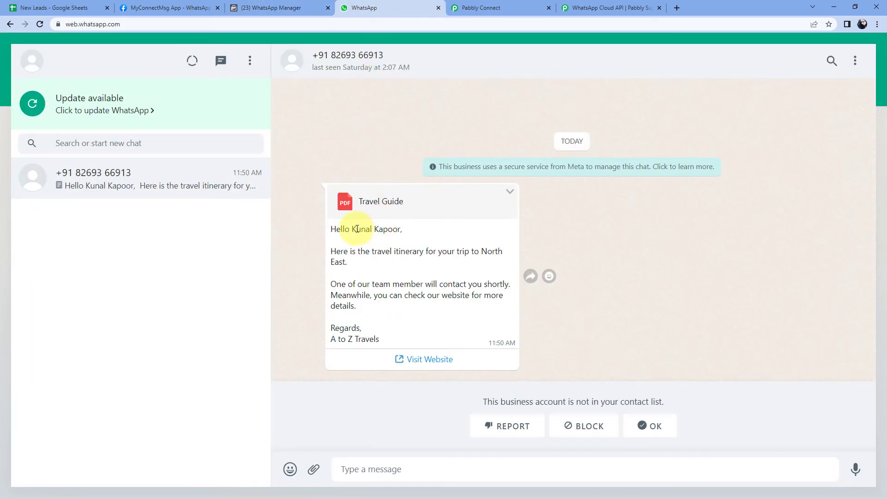
left_click_drag(353, 229, 400, 229)
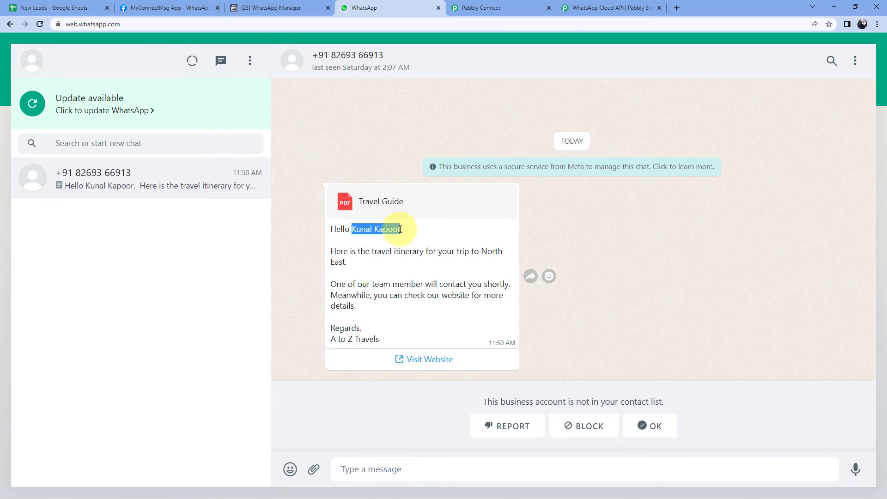
left_click_drag(345, 262, 481, 252)
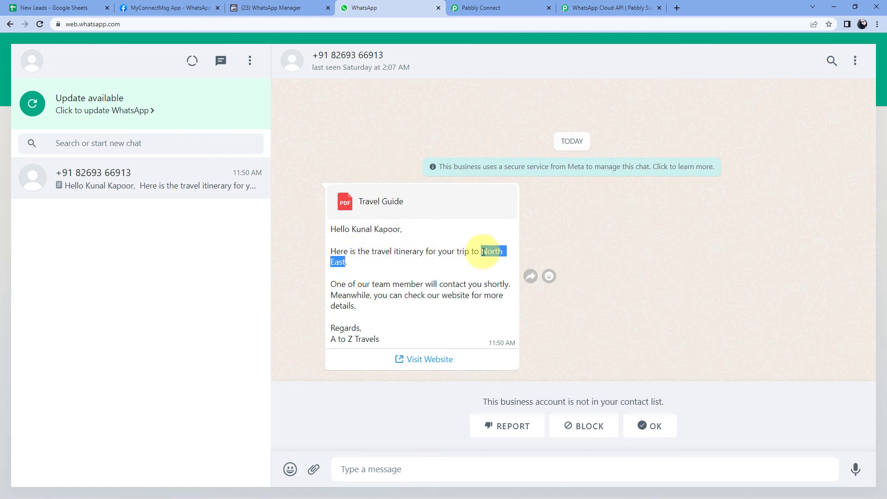
left_click(22, 3)
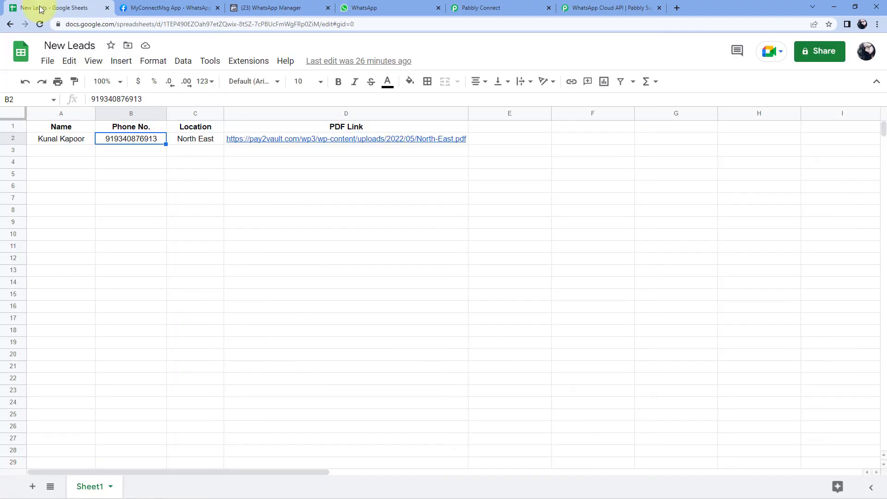
left_click(379, 5)
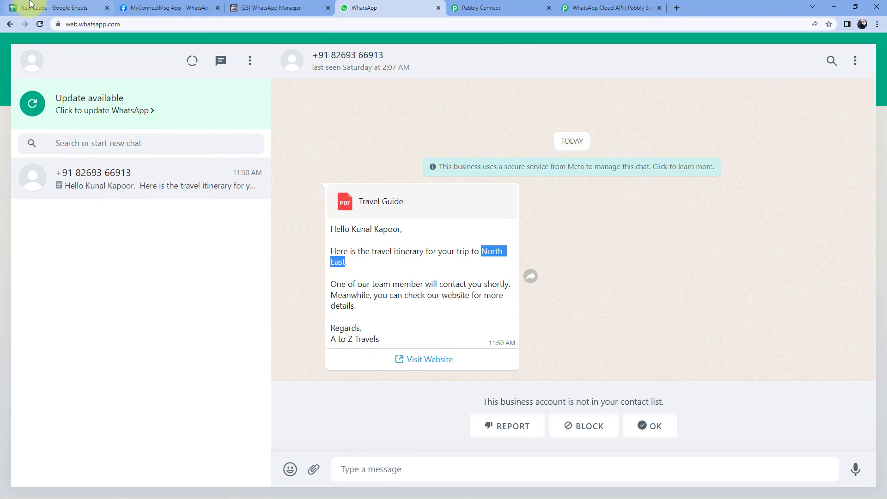
Enable Send On Event under Extensions > Pabbly Connect Webhooks in the spreadsheet
left_click(46, 7)
left_click(241, 67)
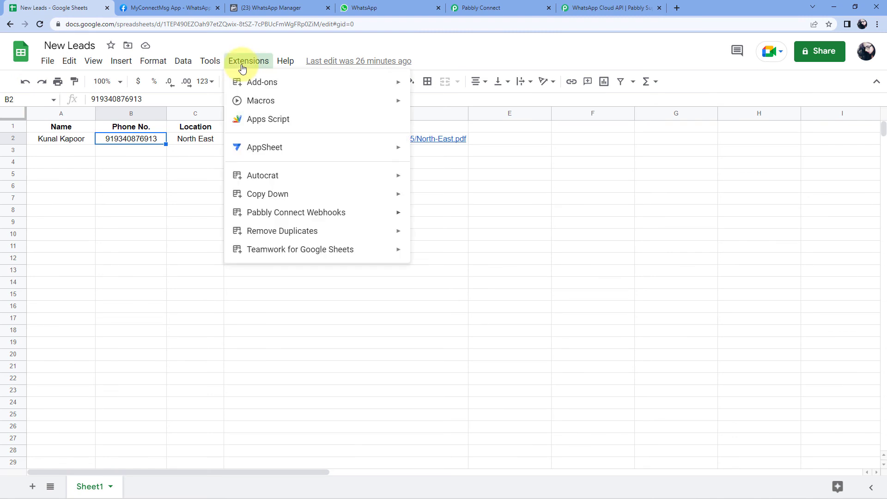
mouse_move(297, 213)
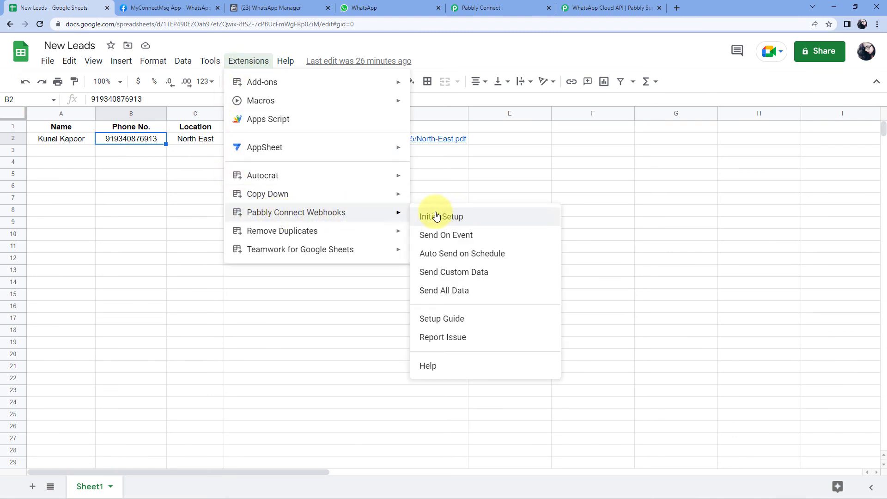
left_click(422, 240)
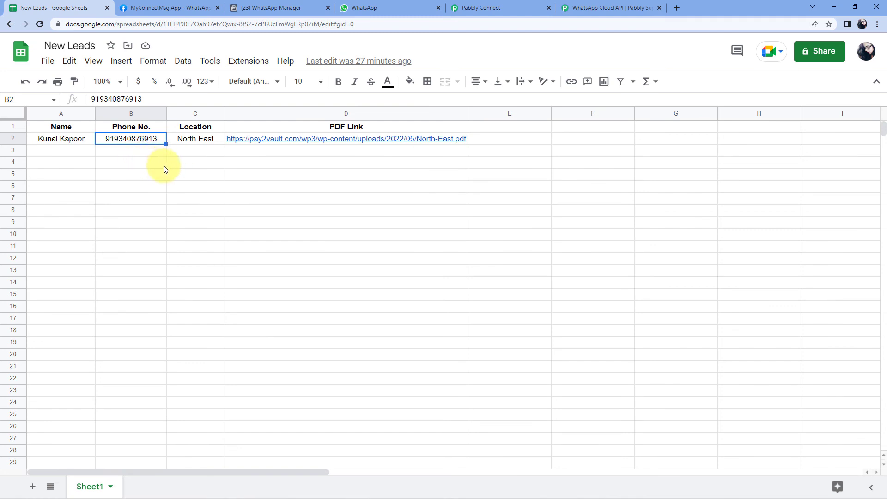
Enter the new lead's name in A3, paste the phone into B3, and type Kerala in C3
double_click(67, 152)
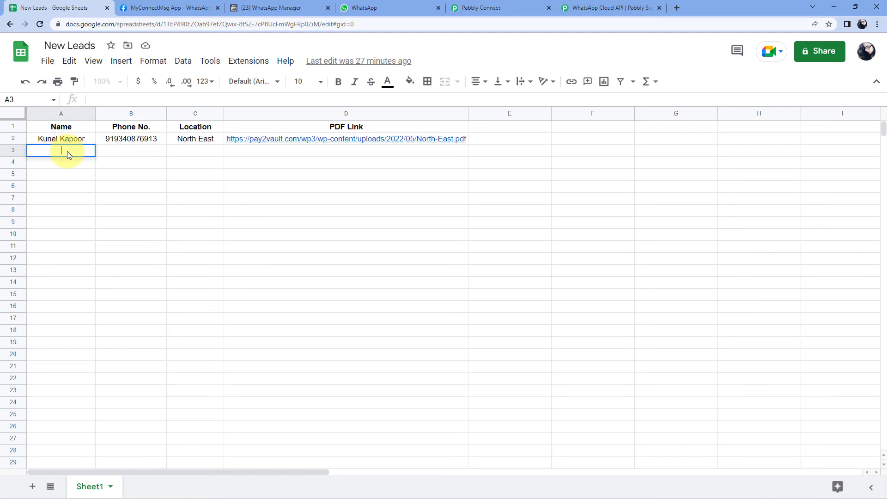
key("Tab")
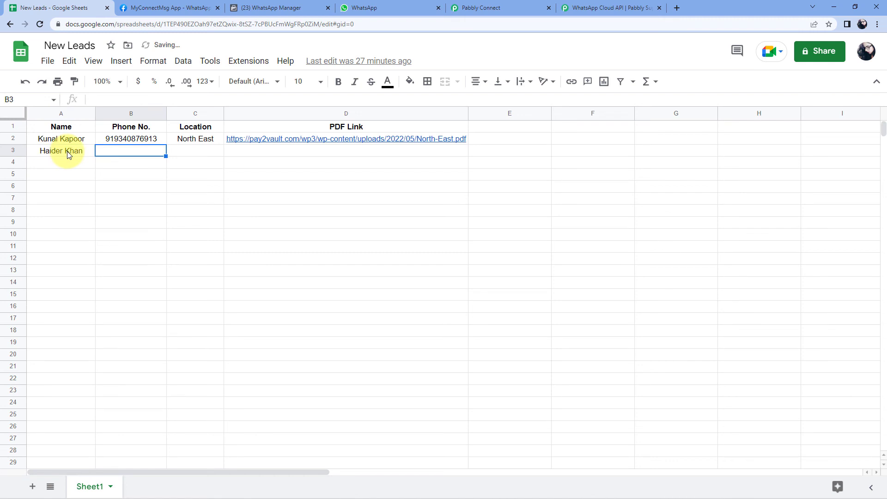
key("ctrl+v")
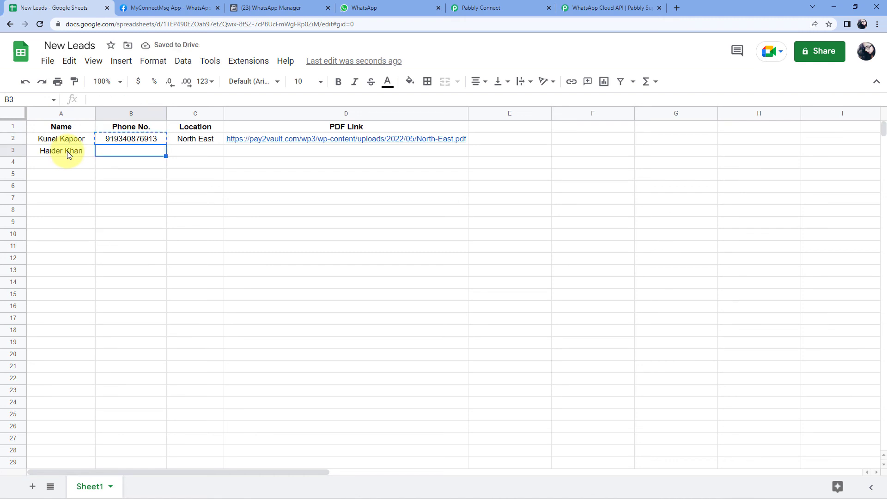
key("Tab")
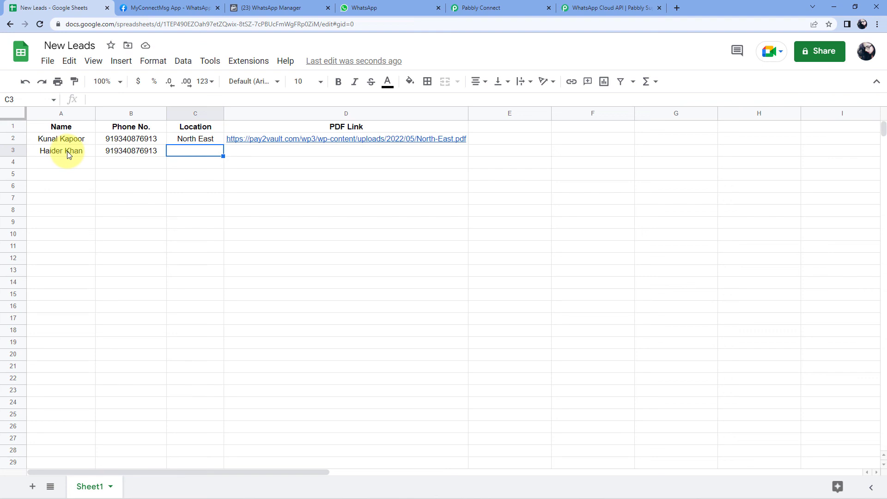
type("kerala")
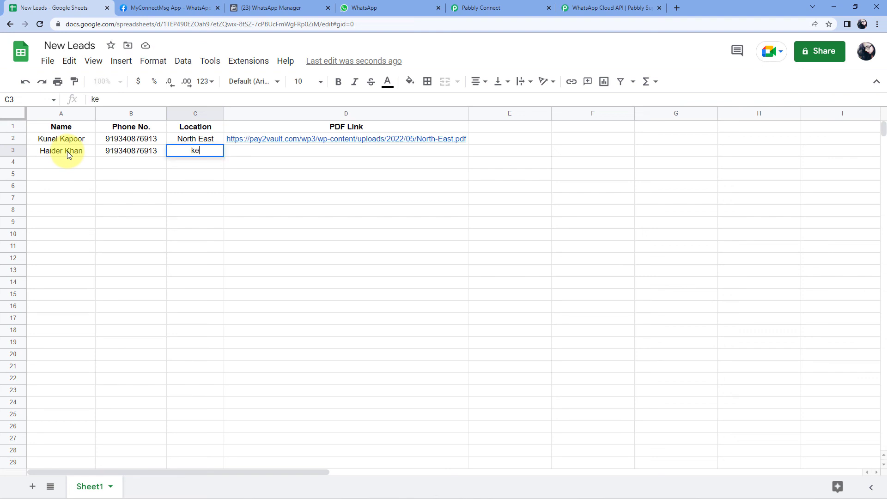
key("Left")
key("Left")
key("Right")
key("Right")
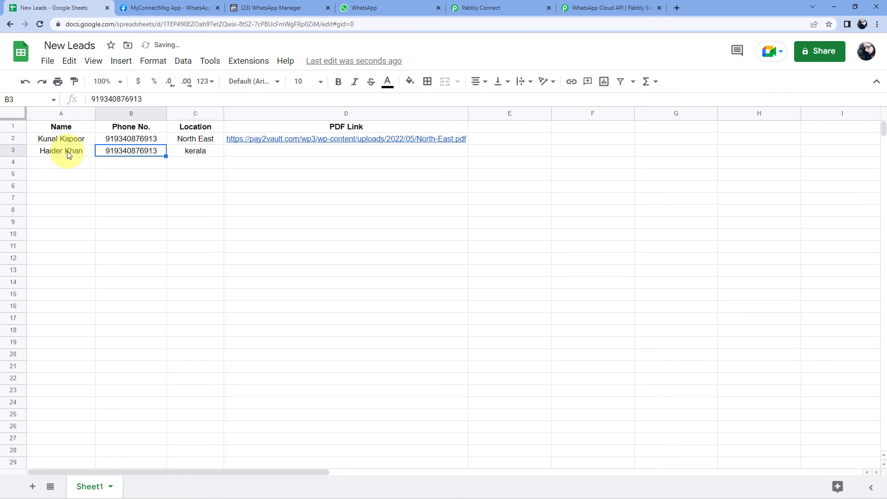
key("F2")
key("BackSpace")
type("K")
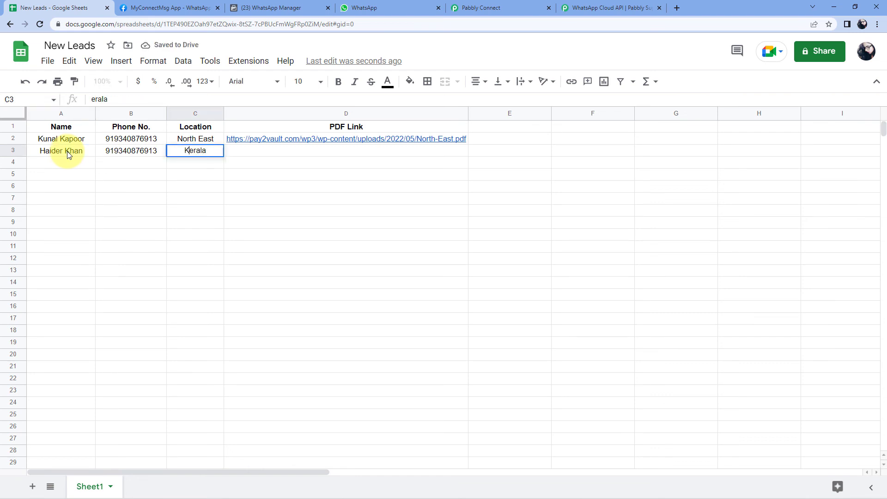
key("Tab")
Copy the North-East PDF link from D2 into D3 and check the new row
key("Up")
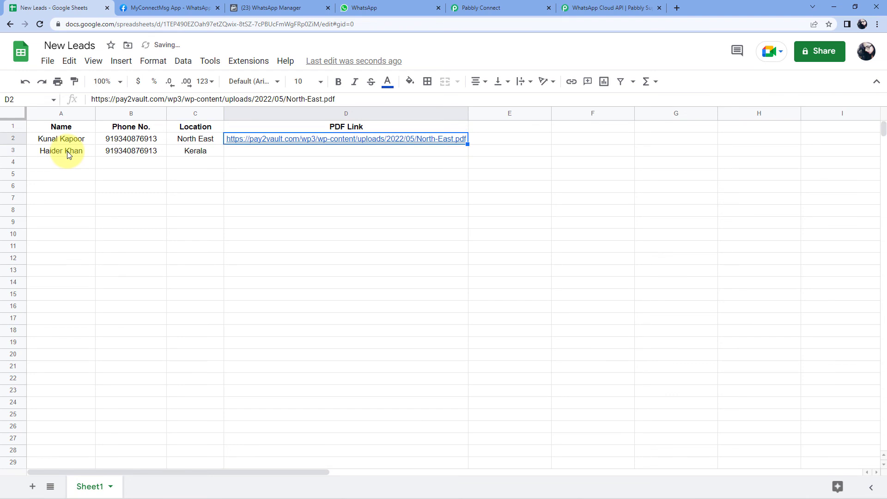
key("Down")
type("https://pay2vault.com/wp3/wp-content/uploads/2022/05/North-East.pdf")
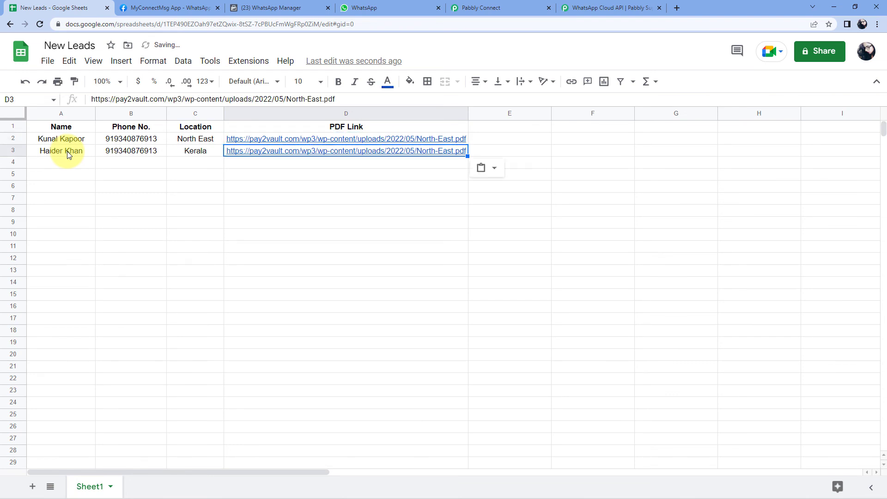
left_click(187, 174)
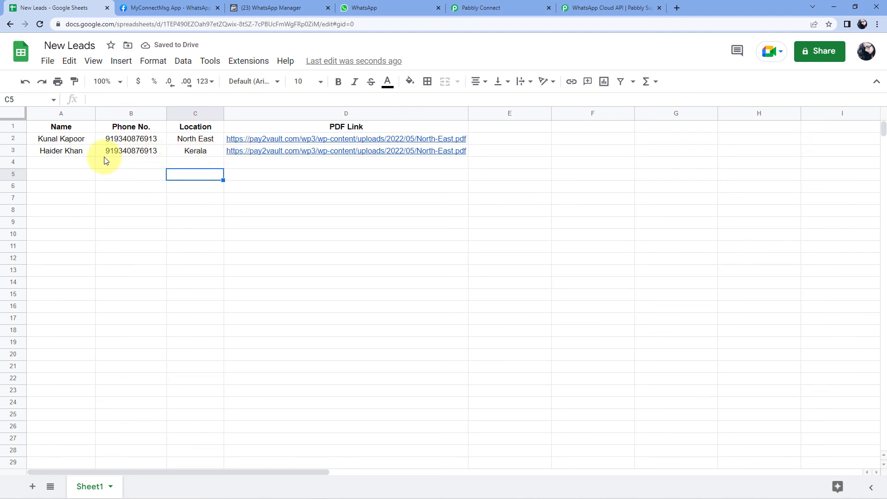
mouse_move(275, 152)
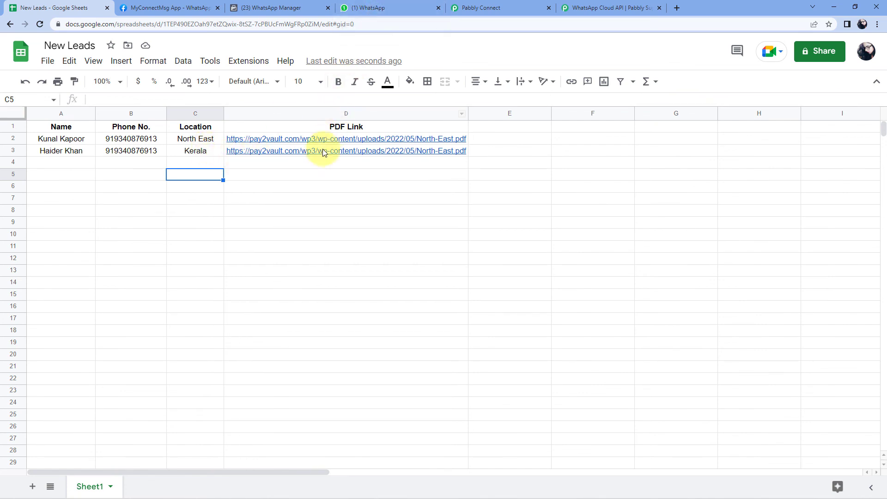
left_click(284, 151)
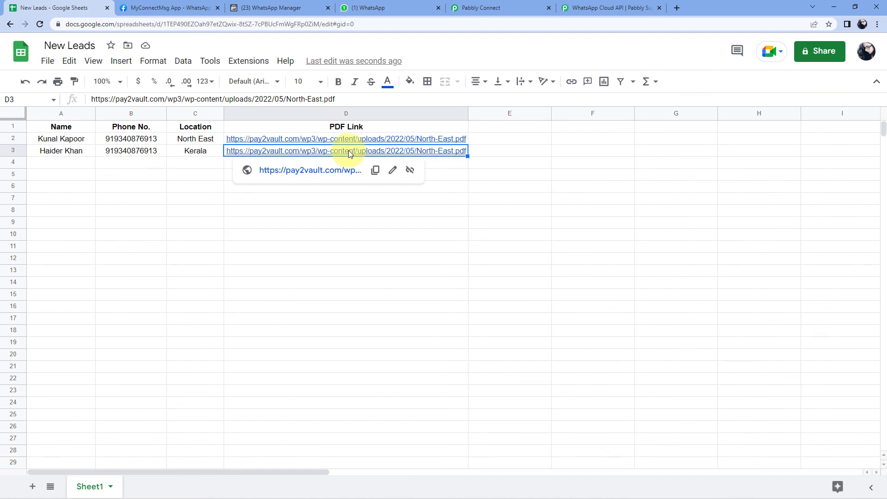
left_click(71, 156)
left_click(134, 151)
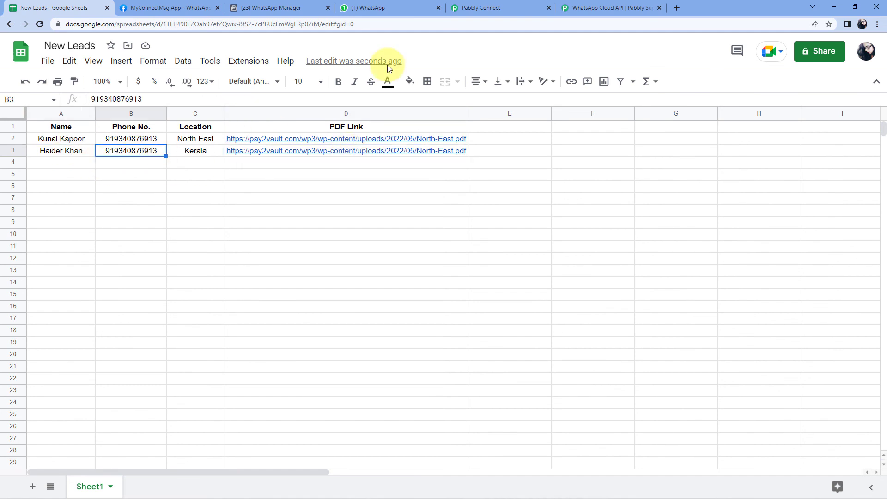
Compare the new Travel Guide WhatsApp message with the sheet row, highlighting Kerala
left_click(406, 5)
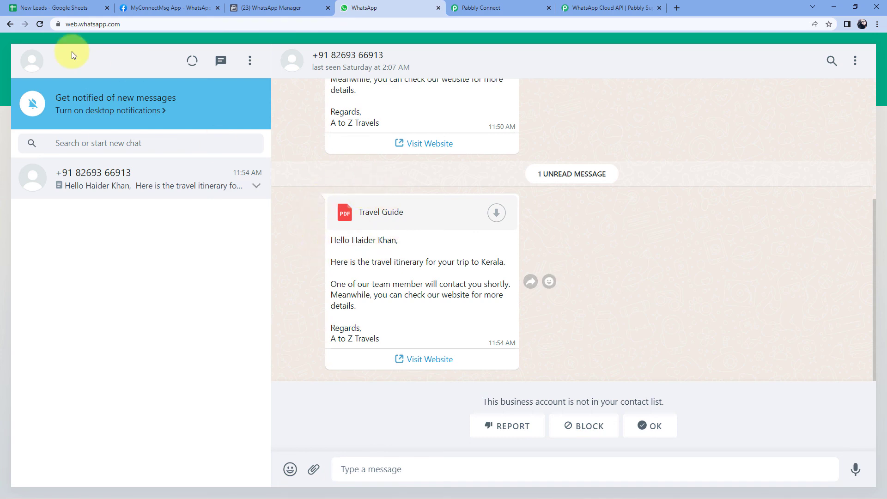
left_click(55, 8)
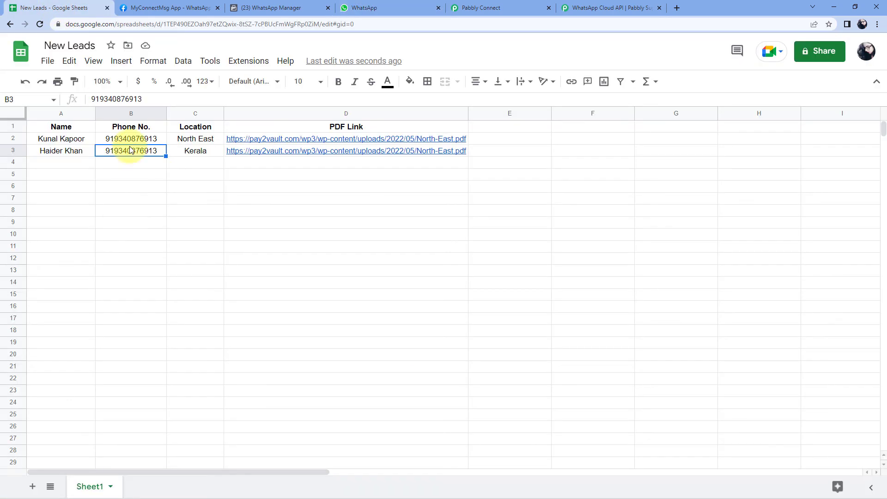
left_click(369, 6)
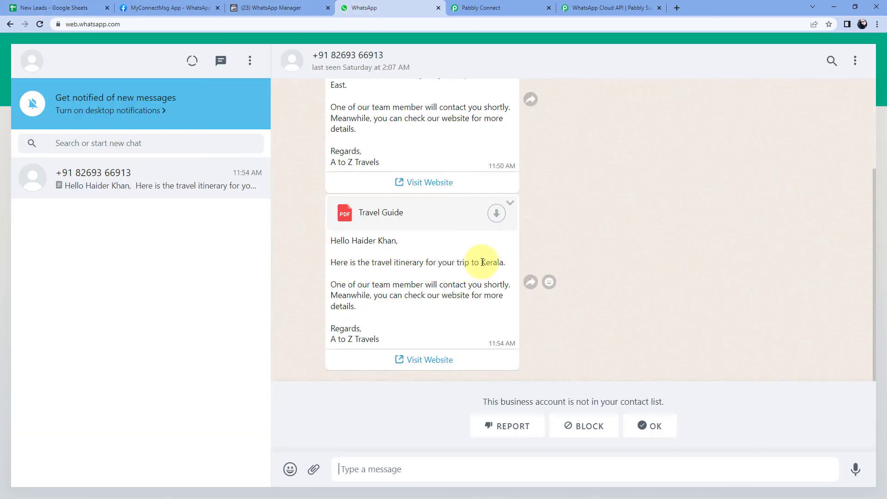
left_click_drag(481, 262, 504, 262)
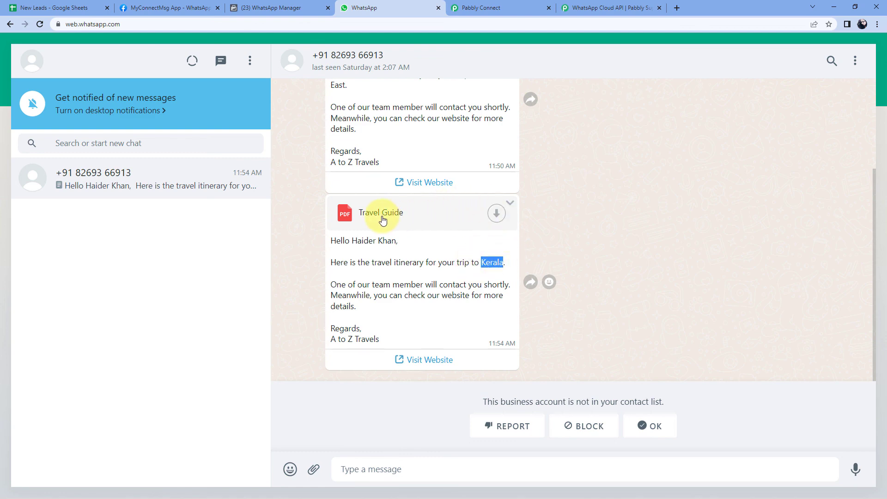
left_click(52, 8)
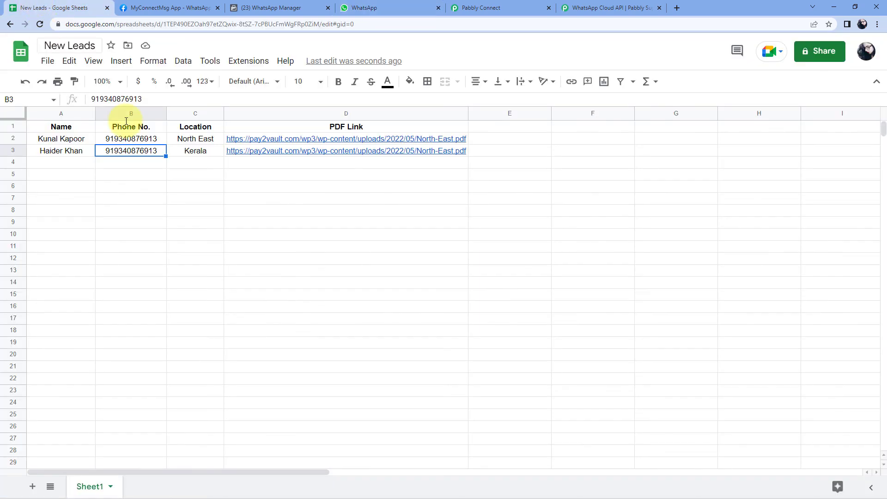
left_click(422, 5)
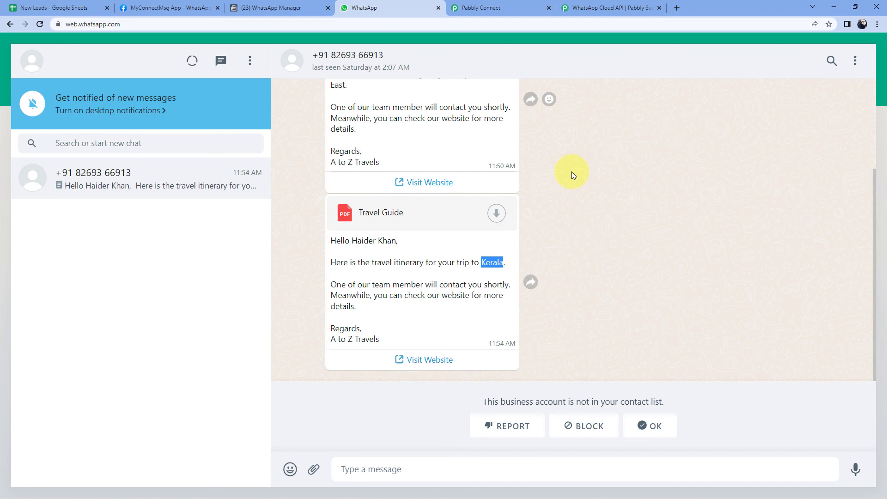
Collapse the WhatsApp Cloud API action and the Google Sheets trigger step cards
left_click(517, 7)
scroll(786, 156, "up", 3)
scroll(786, 156, "up", 12)
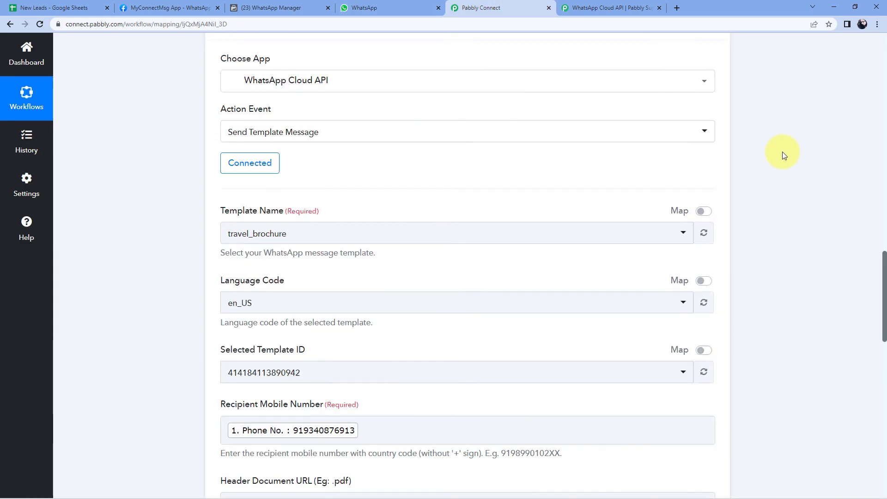
left_click(715, 129)
scroll(755, 159, "up", 15)
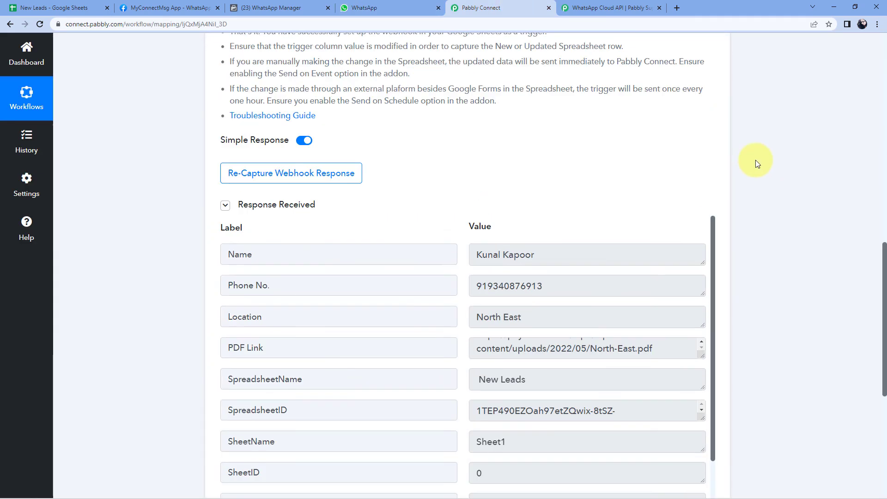
scroll(756, 160, "up", 3)
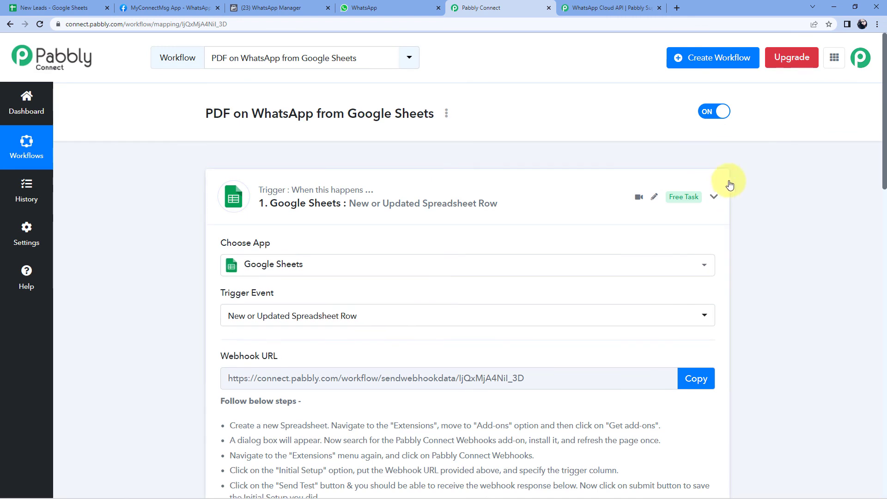
left_click(716, 194)
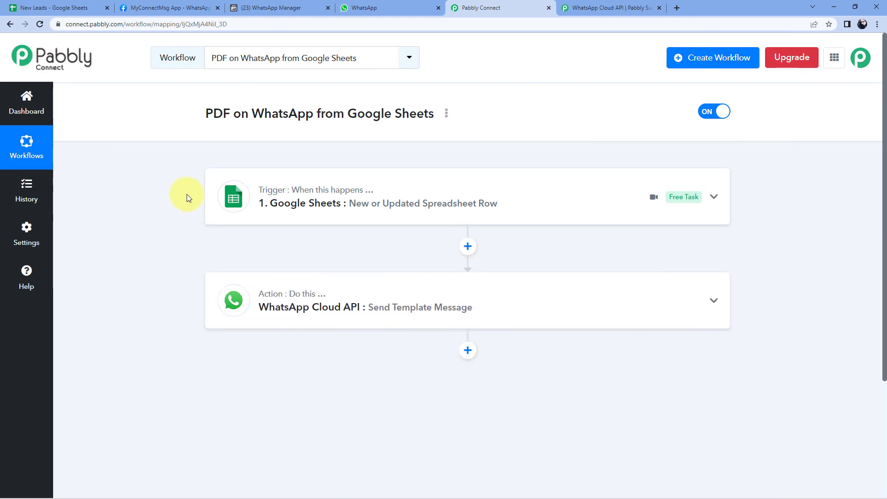